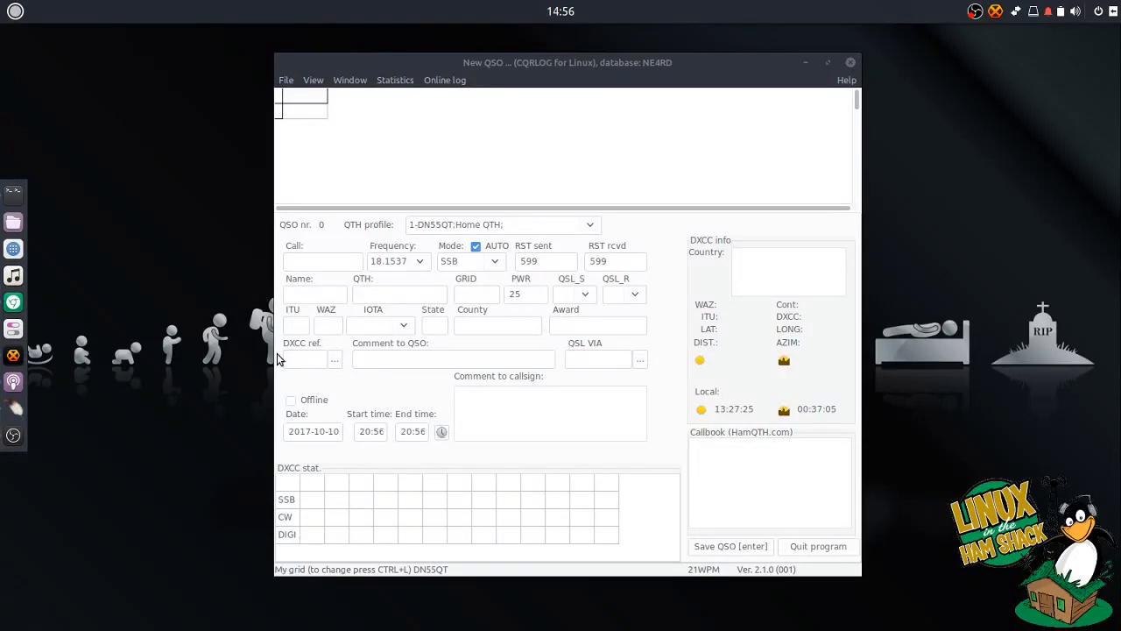
# - Open a terminal, minimize it, and bring CQRLOG's QSO entry form forward
pyautogui.click(14, 191)
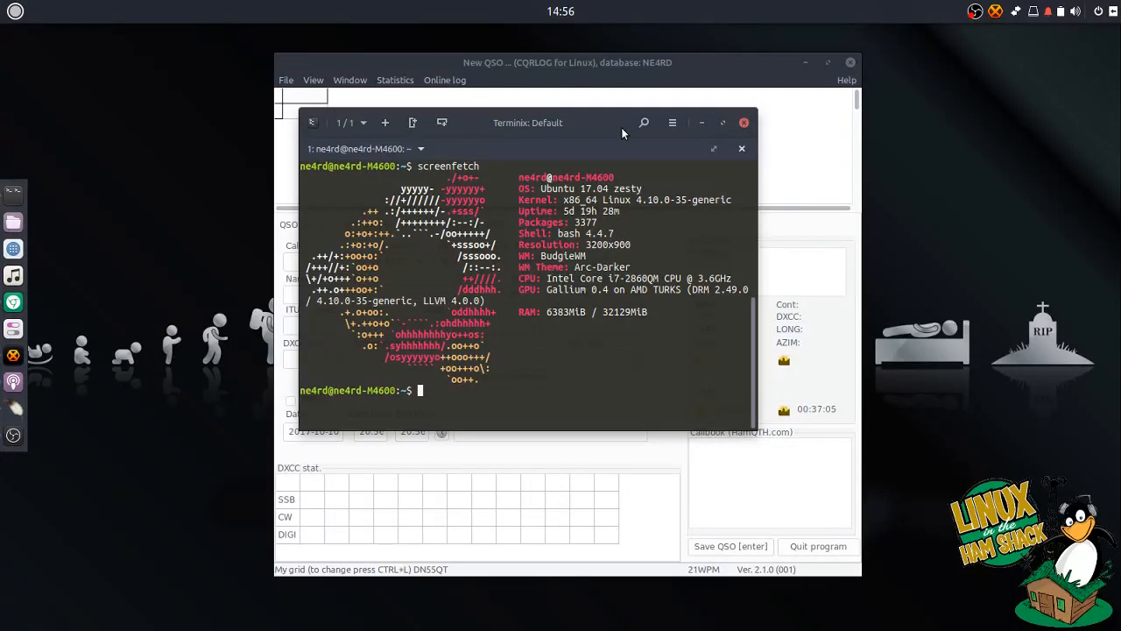
pyautogui.click(702, 122)
pyautogui.click(547, 67)
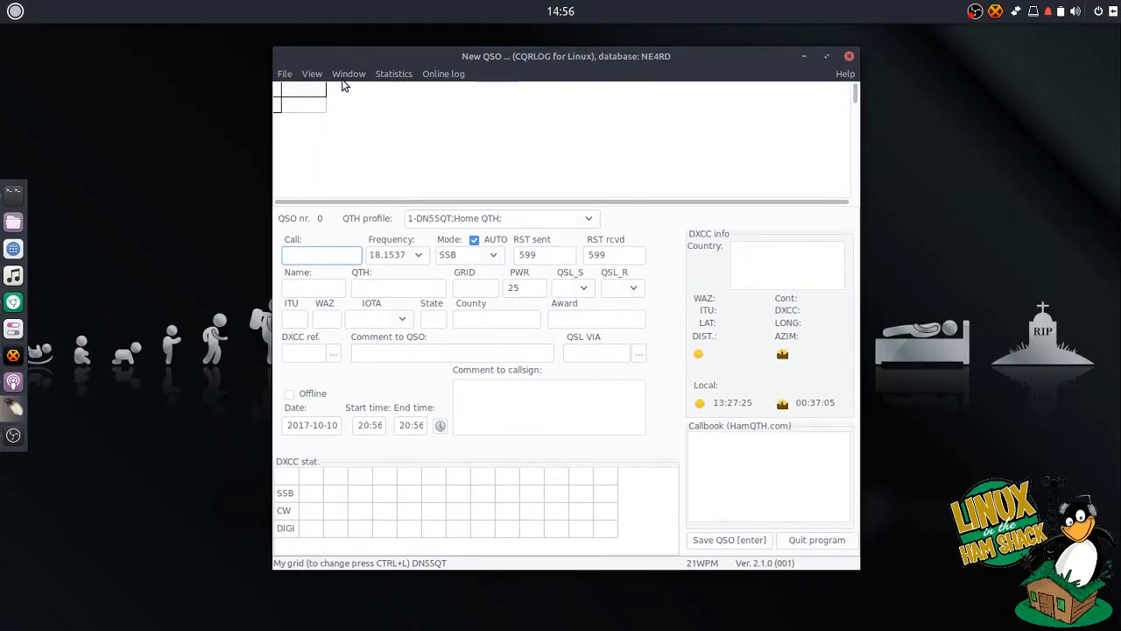
# - Browse CQRLOG's list of logged QSOs, then close it
pyautogui.click(347, 75)
pyautogui.moveTo(285, 75)
pyautogui.click(283, 135)
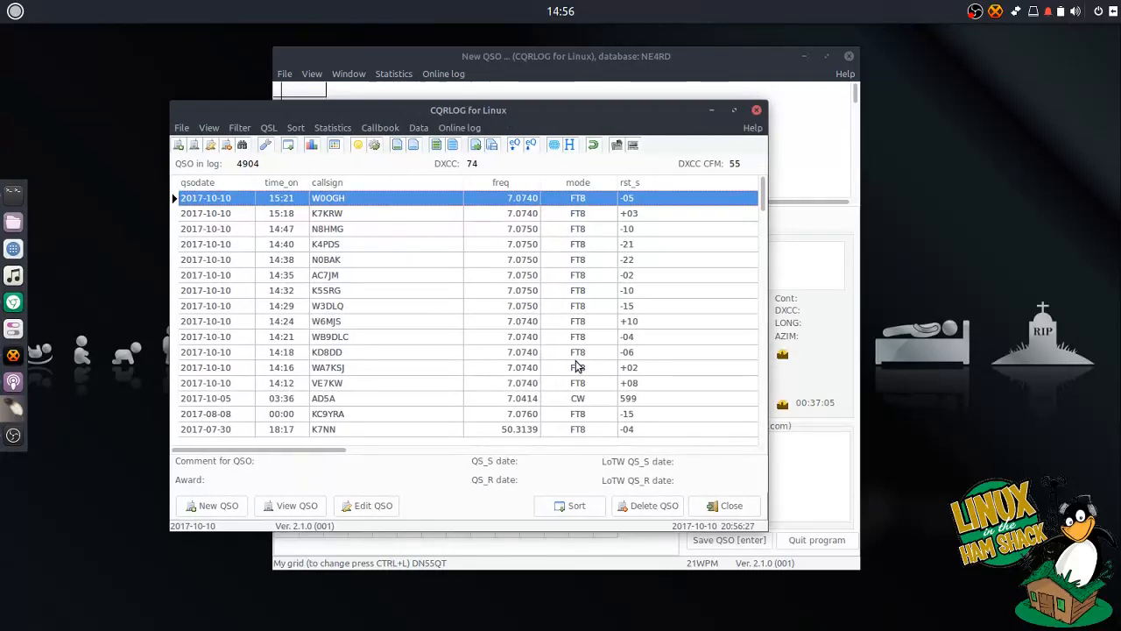
pyautogui.scroll(-20, 576, 361)
pyautogui.scroll(-9, 368, 299)
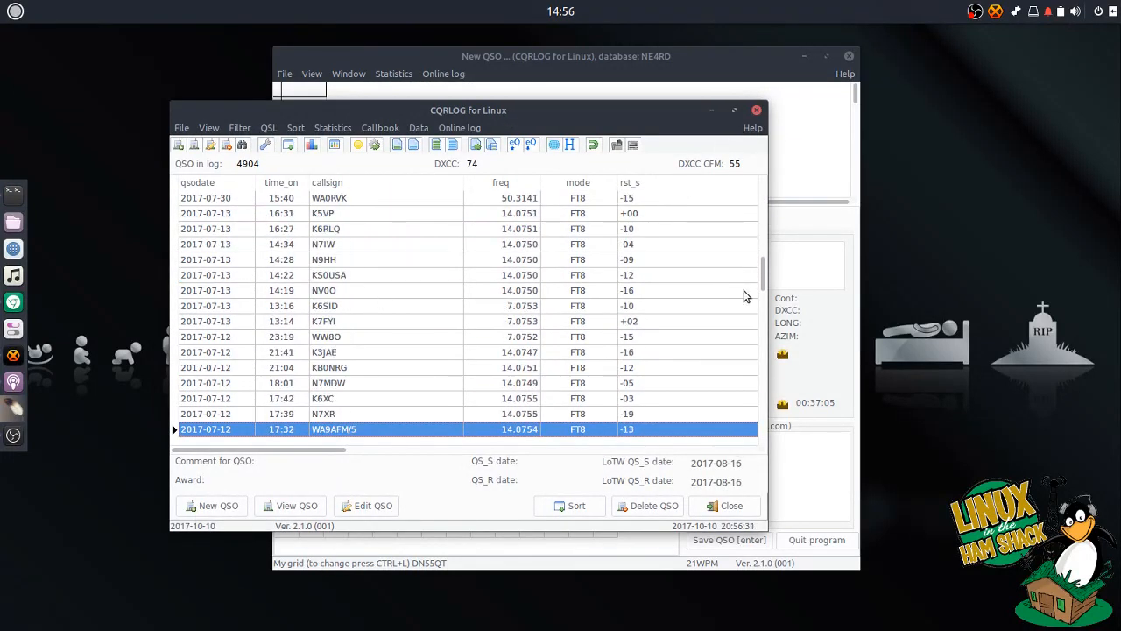
pyautogui.moveTo(764, 272); pyautogui.dragTo(763, 193)
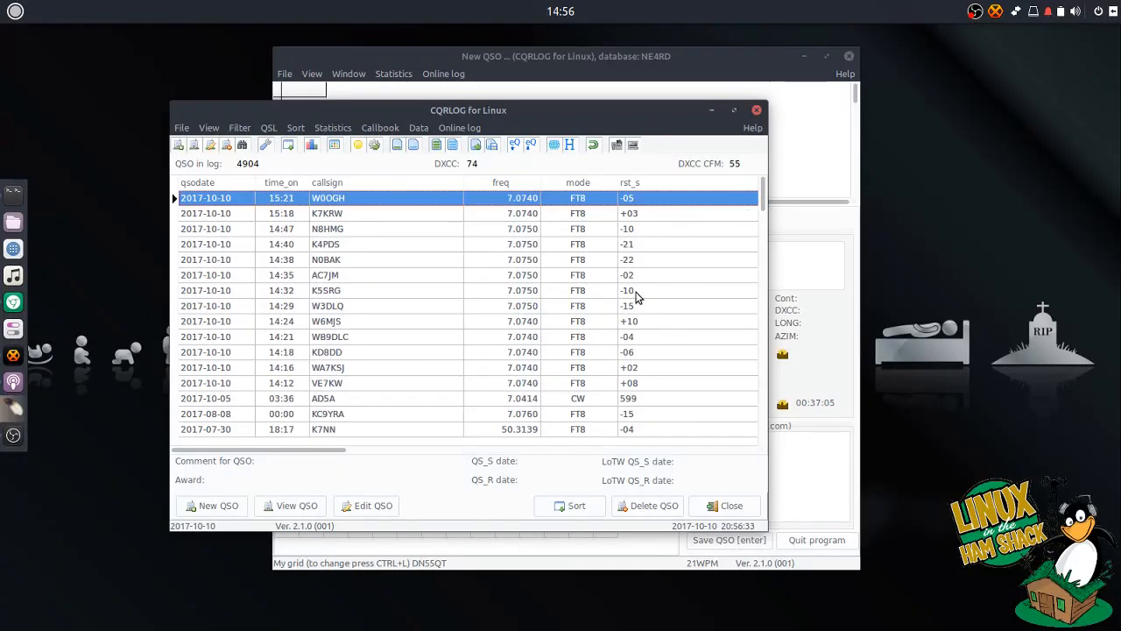
pyautogui.click(753, 110)
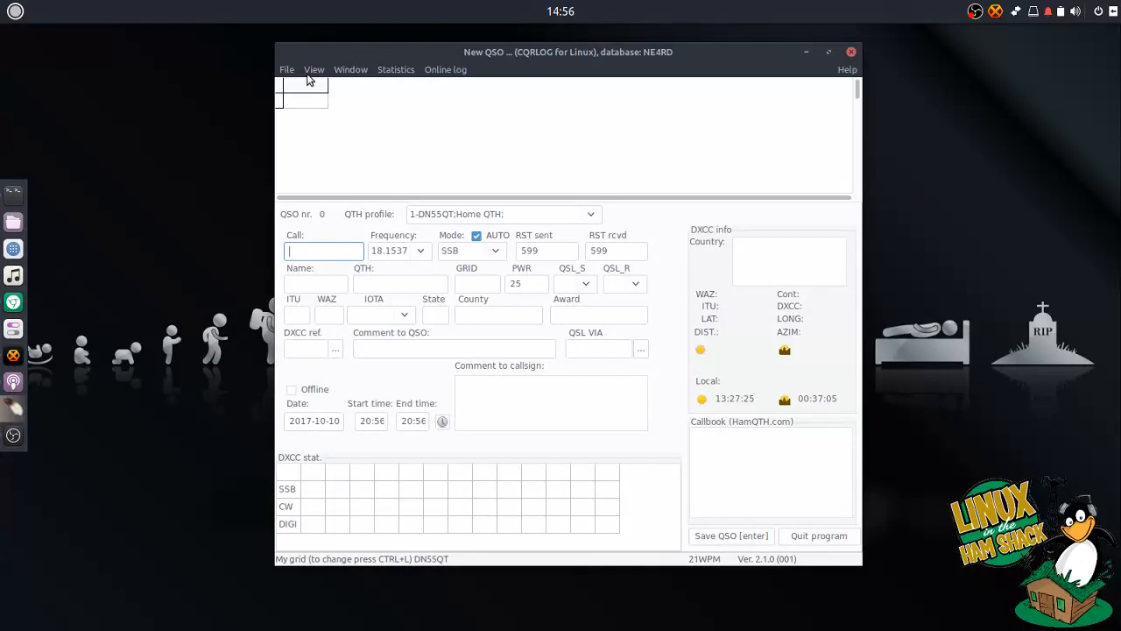
# - Review CQRLOG's preferences and close them, keeping the existing settings
pyautogui.click(290, 71)
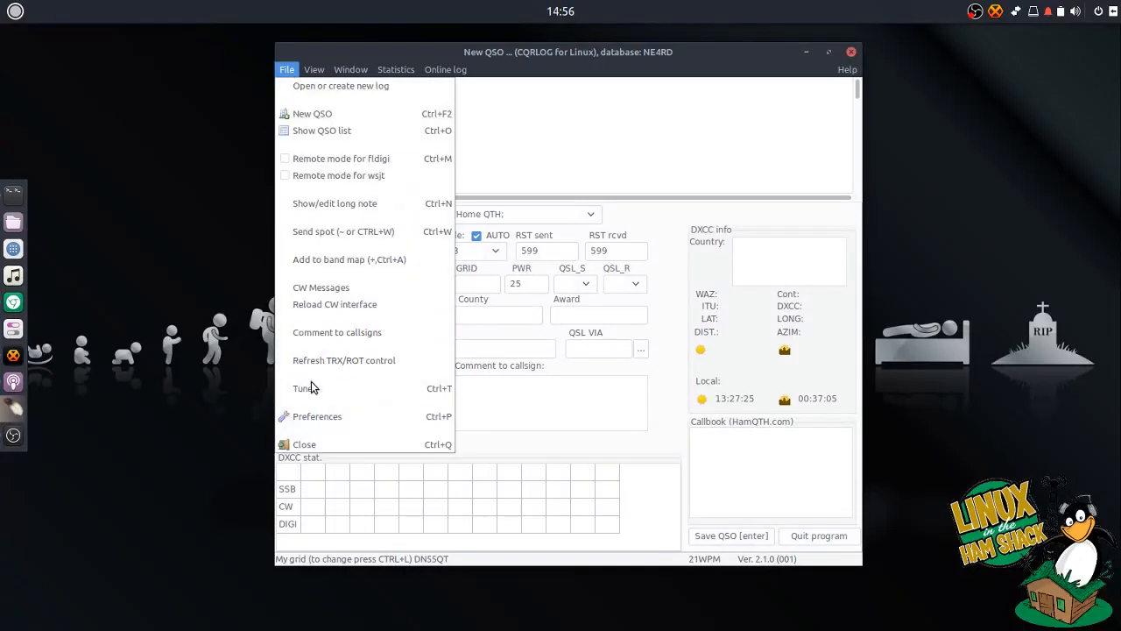
pyautogui.click(337, 418)
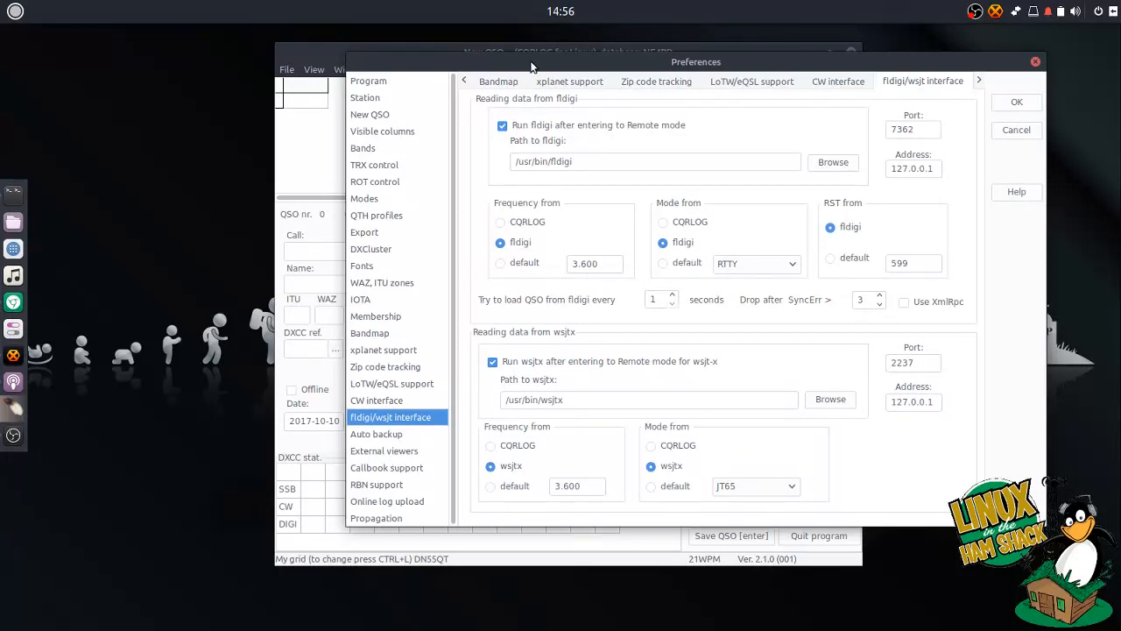
pyautogui.moveTo(530, 67); pyautogui.dragTo(468, 55)
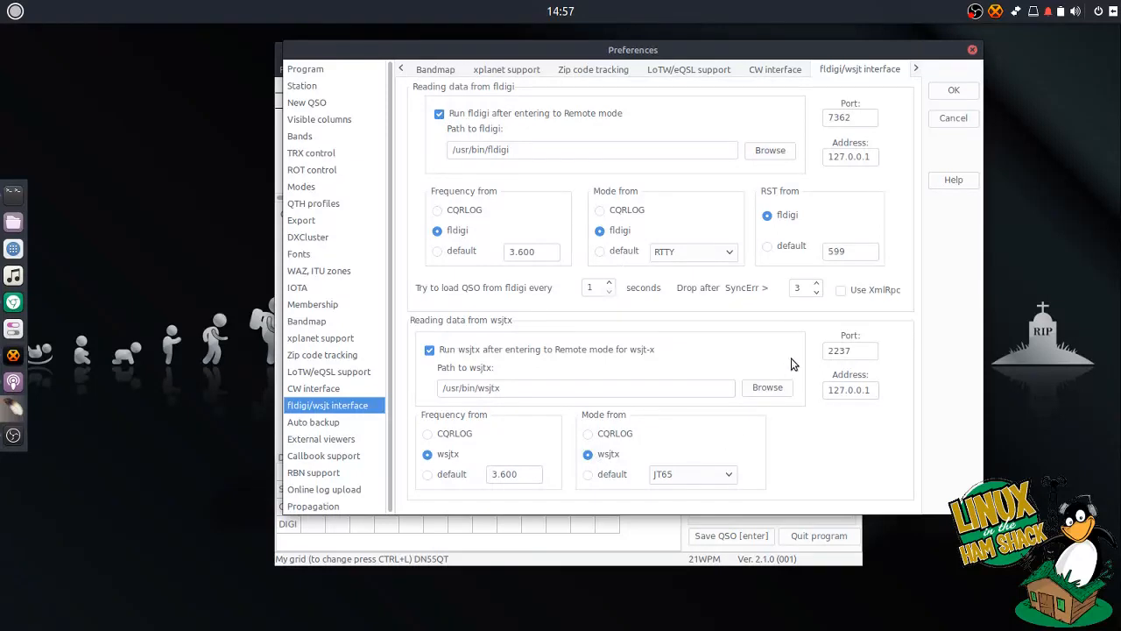
pyautogui.click(954, 90)
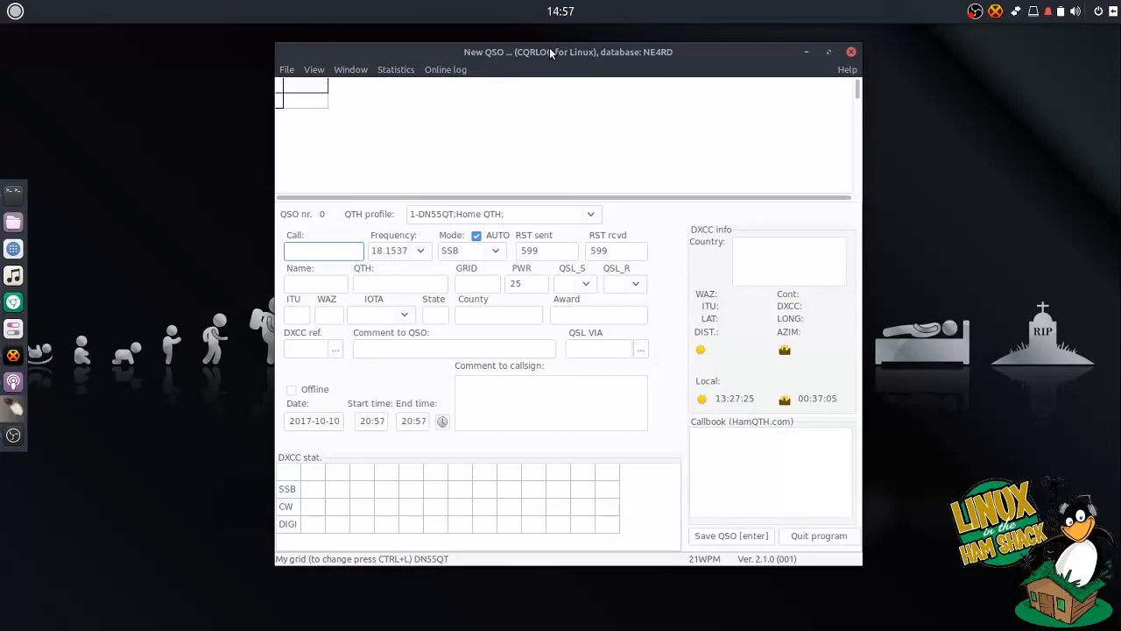
# - Turn on CQRLOG's remote mode for WSJT-X so WSJT-X launches
pyautogui.moveTo(551, 53); pyautogui.dragTo(547, 60)
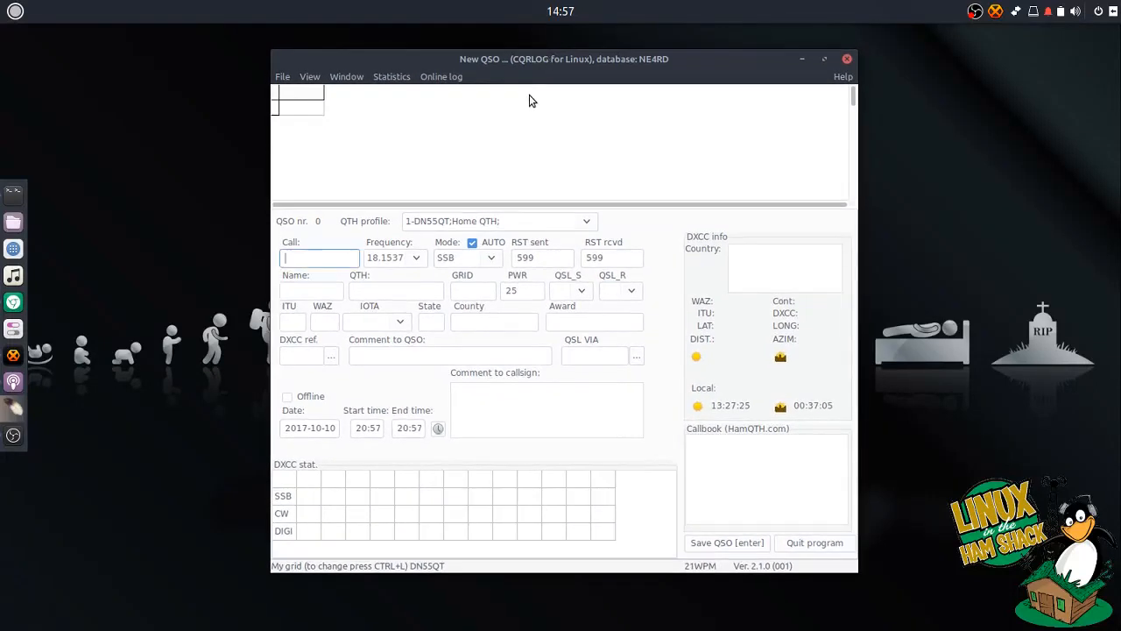
pyautogui.click(282, 76)
pyautogui.moveTo(333, 80)
pyautogui.moveTo(282, 76)
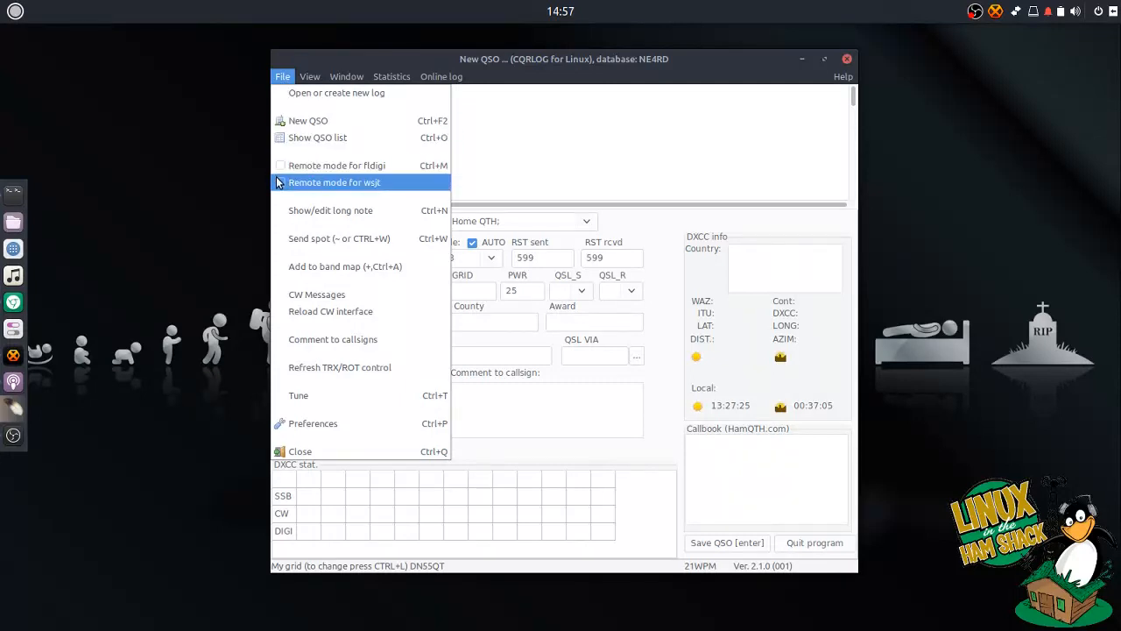
pyautogui.click(332, 182)
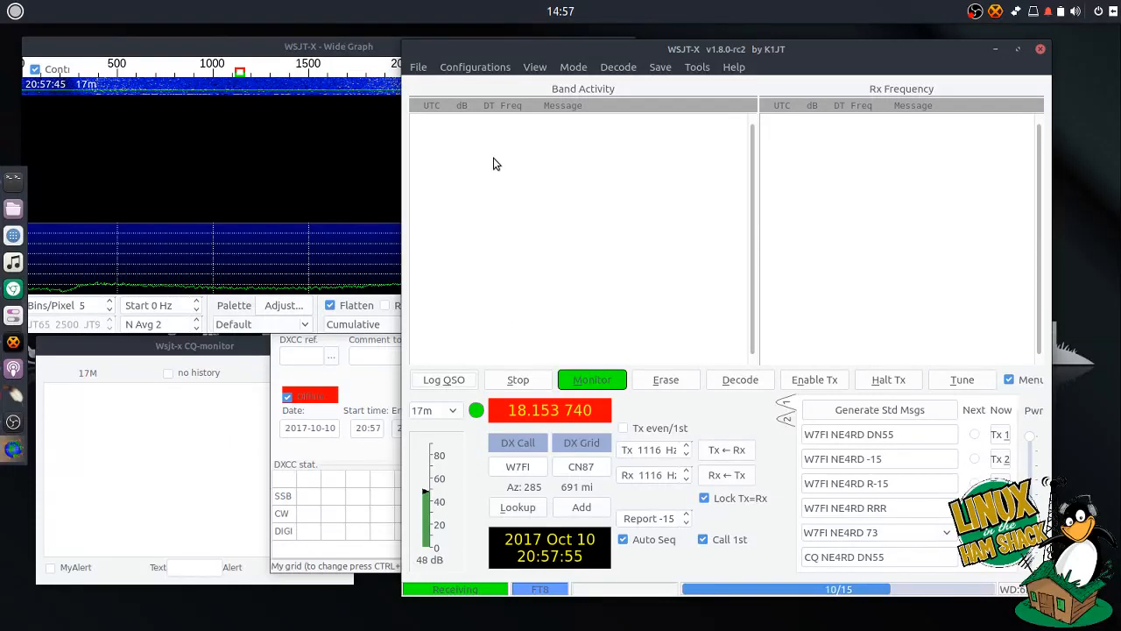
# - Shift the WSJT-X window left and bring up its Settings dialog
pyautogui.moveTo(582, 51); pyautogui.dragTo(547, 50)
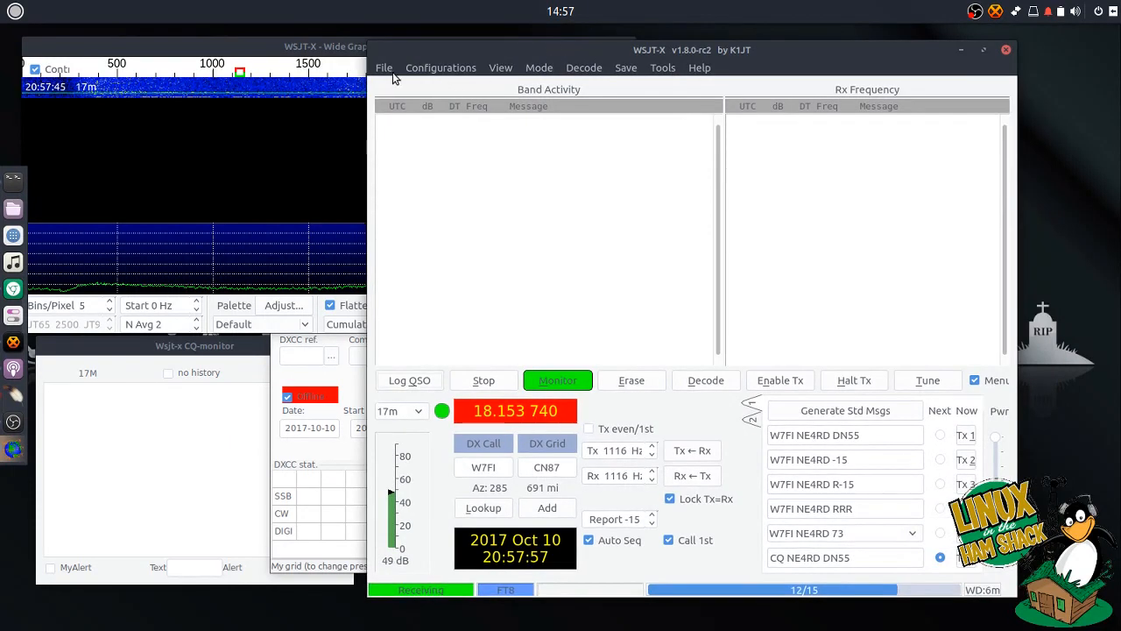
pyautogui.click(386, 68)
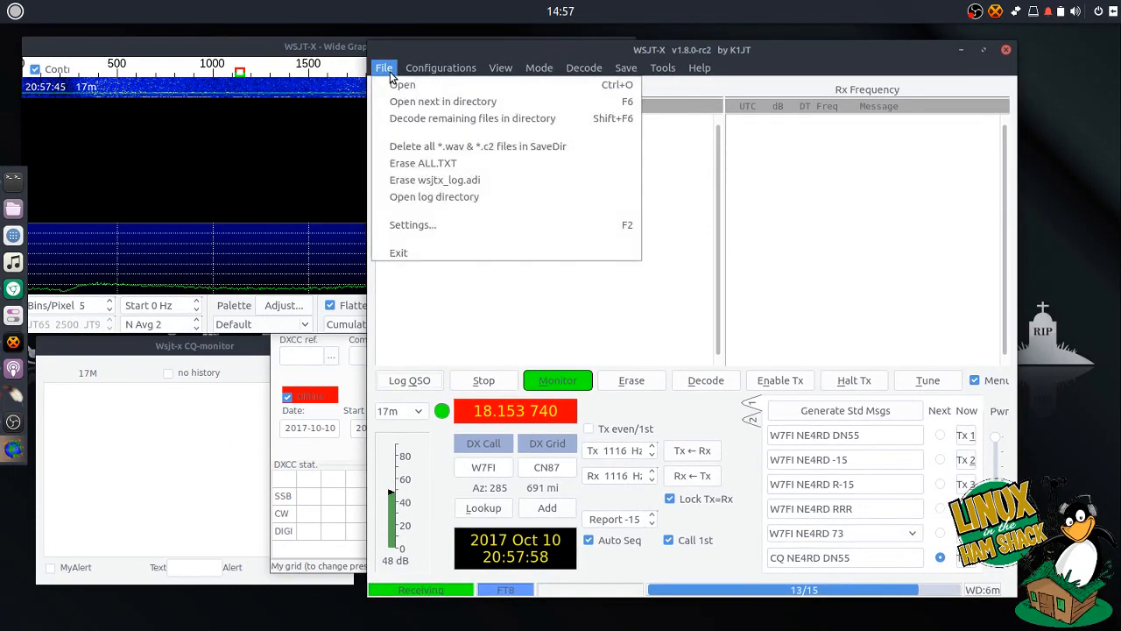
pyautogui.click(401, 226)
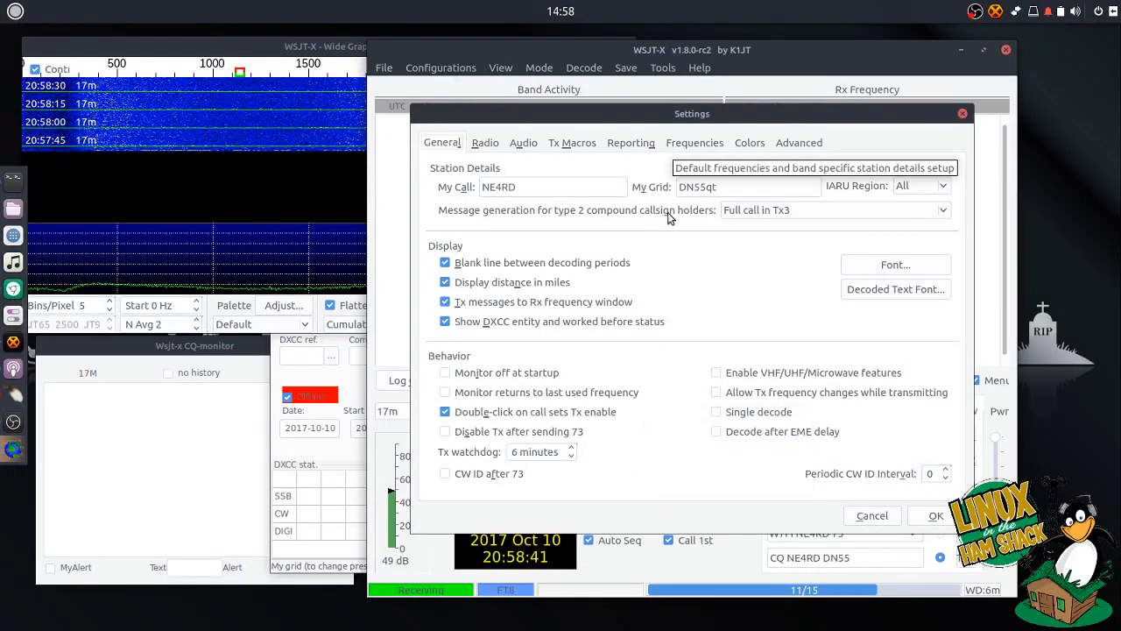
# - Show the Radio settings (Hamlib NET rigctl, 127.0.0.1:4532) and open a terminal beside them
pyautogui.click(485, 143)
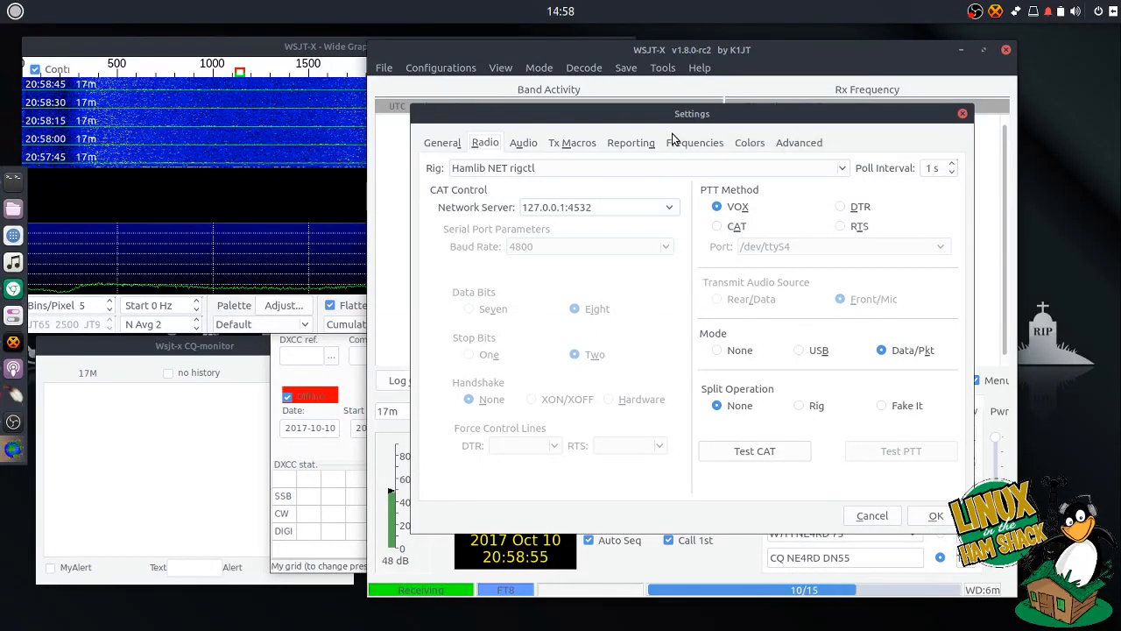
pyautogui.click(13, 180)
pyautogui.moveTo(493, 119); pyautogui.dragTo(592, 180)
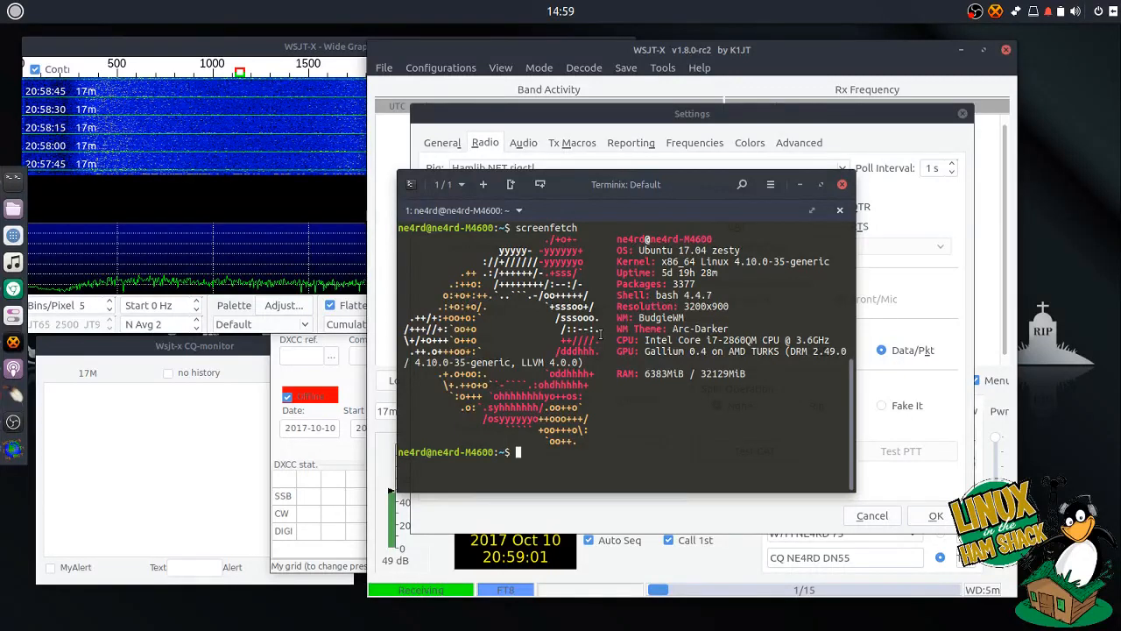
# - Run ps -ef | grep rigctld, confirm port 4532, and minimize the terminal
pyautogui.write('ps -ef | grep rigcr')
pyautogui.press('BackSpace')
pyautogui.write('tld')
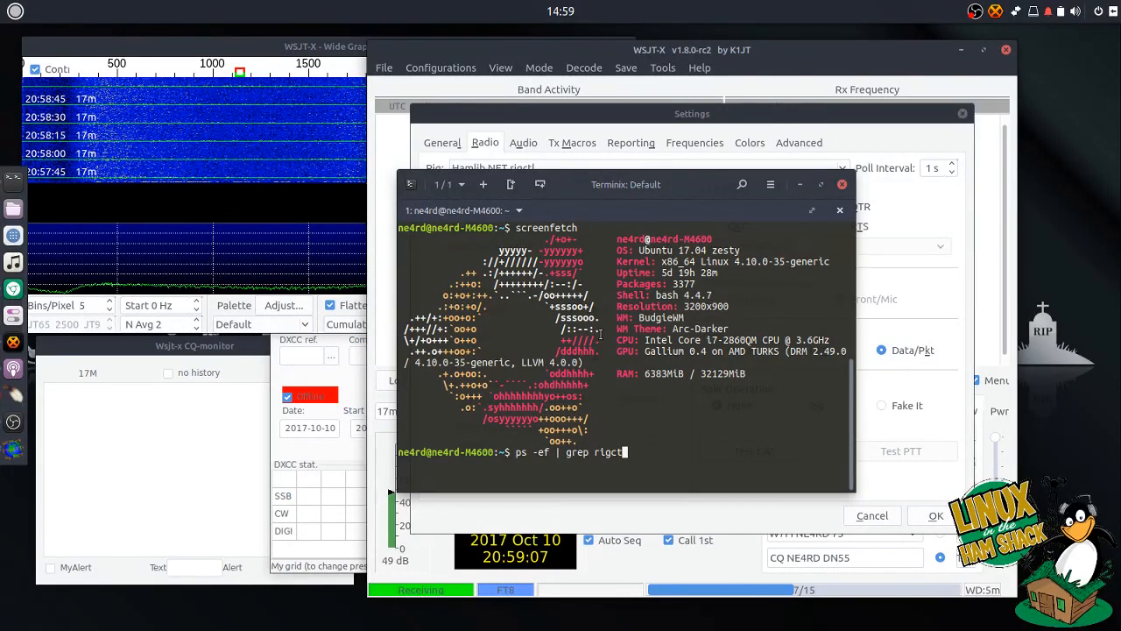
pyautogui.press('Return')
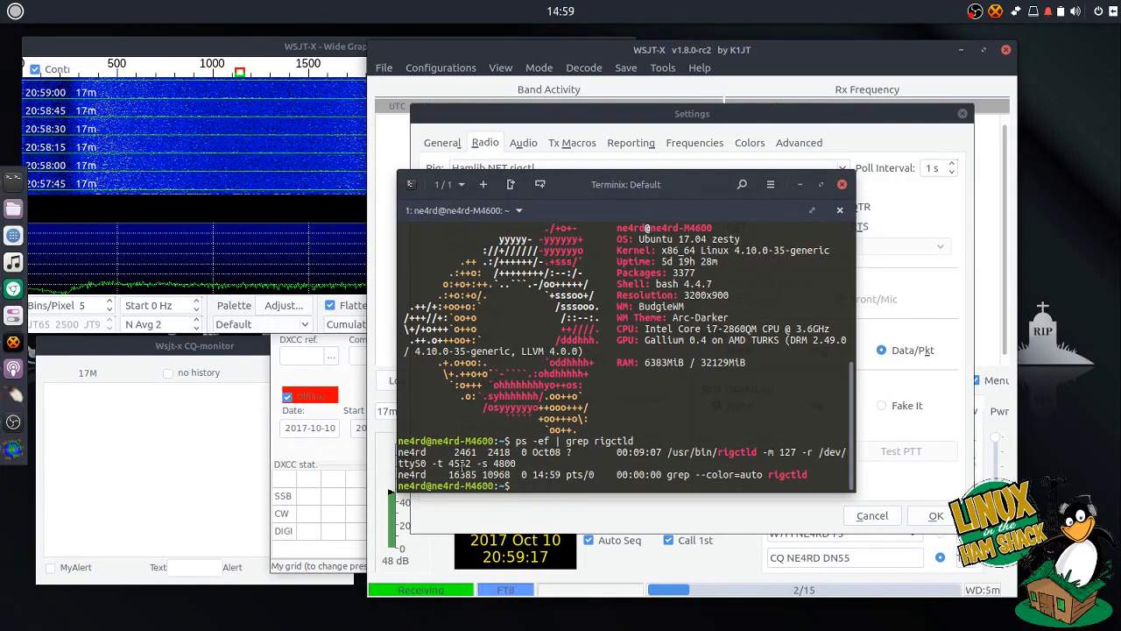
pyautogui.doubleClick(460, 462)
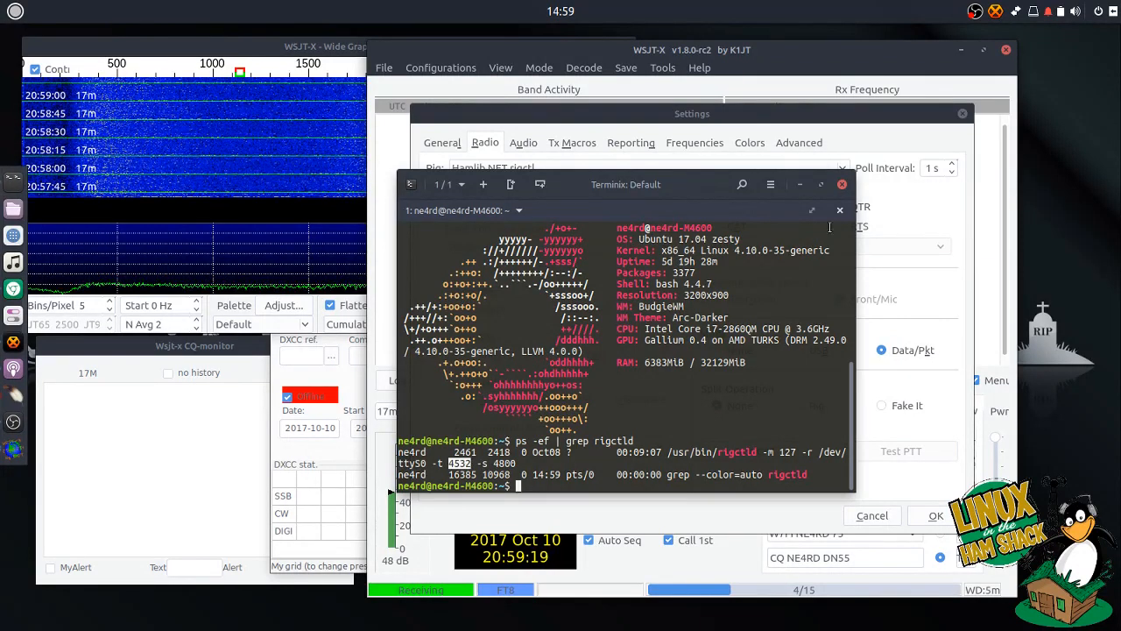
pyautogui.click(801, 185)
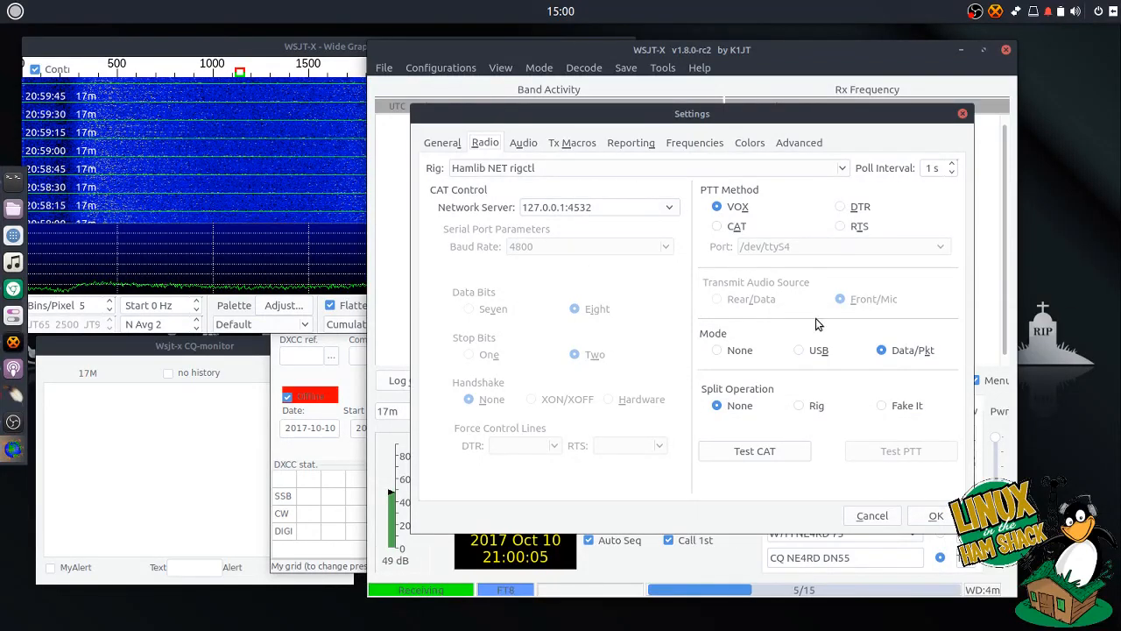
# - Accept Settings and try the 20m, 15m and 17m band frequencies
pyautogui.click(933, 515)
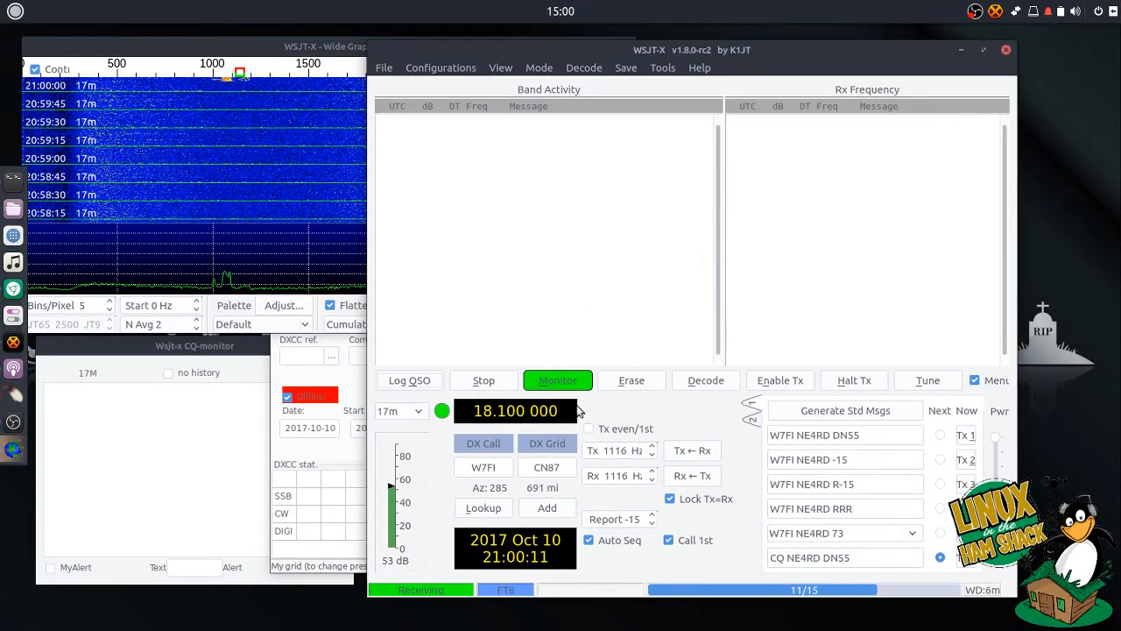
pyautogui.click(421, 411)
pyautogui.click(420, 401)
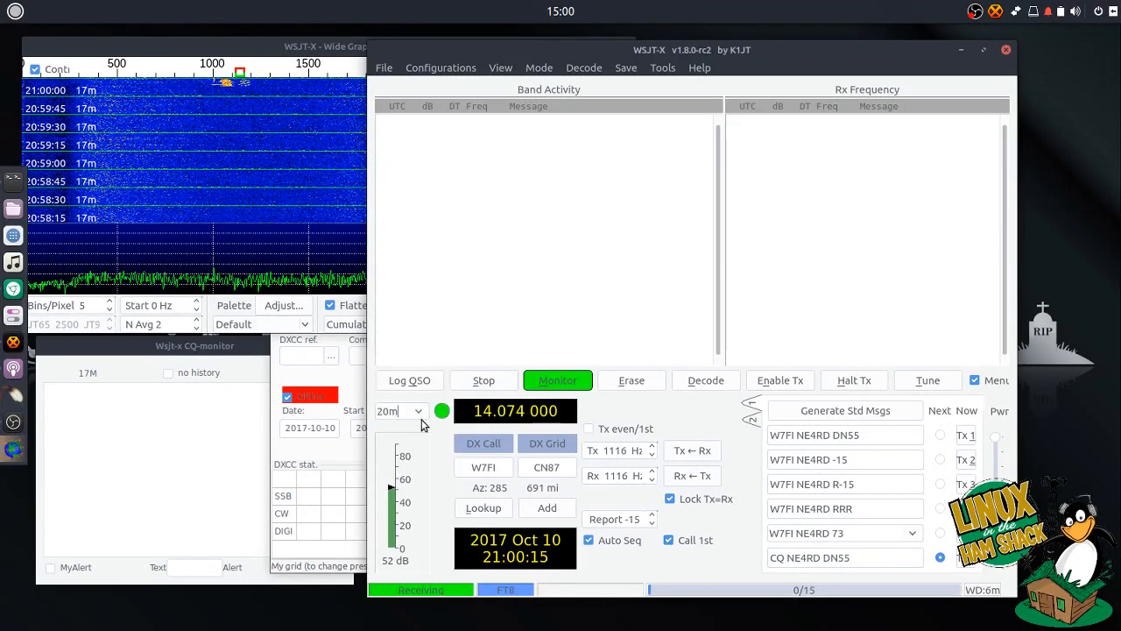
pyautogui.click(421, 411)
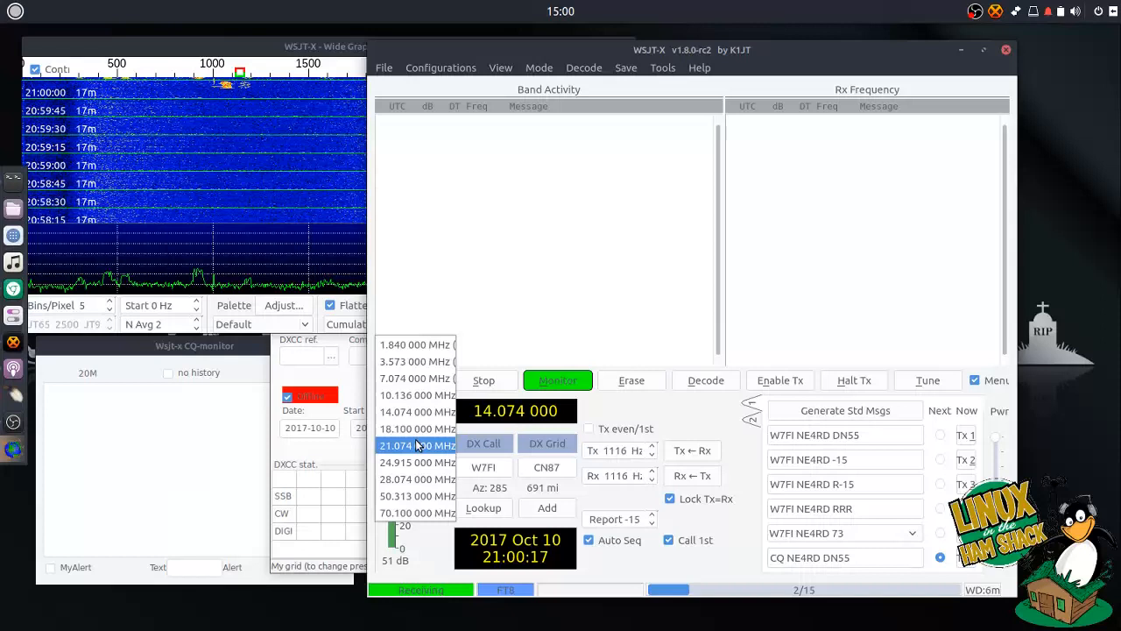
pyautogui.click(416, 442)
pyautogui.click(414, 425)
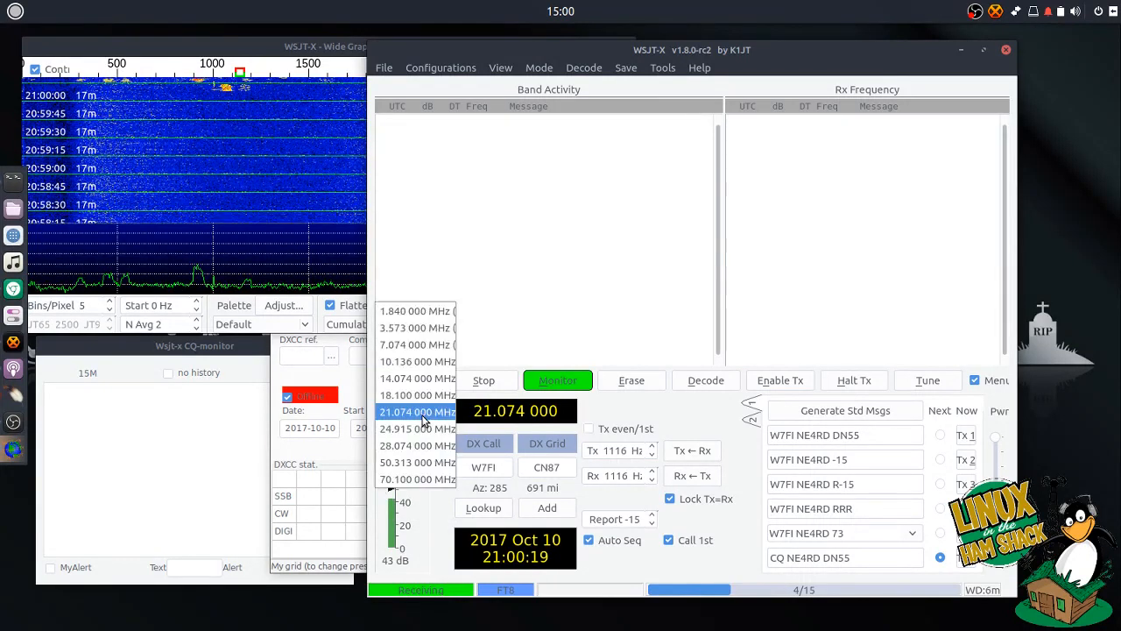
pyautogui.click(422, 399)
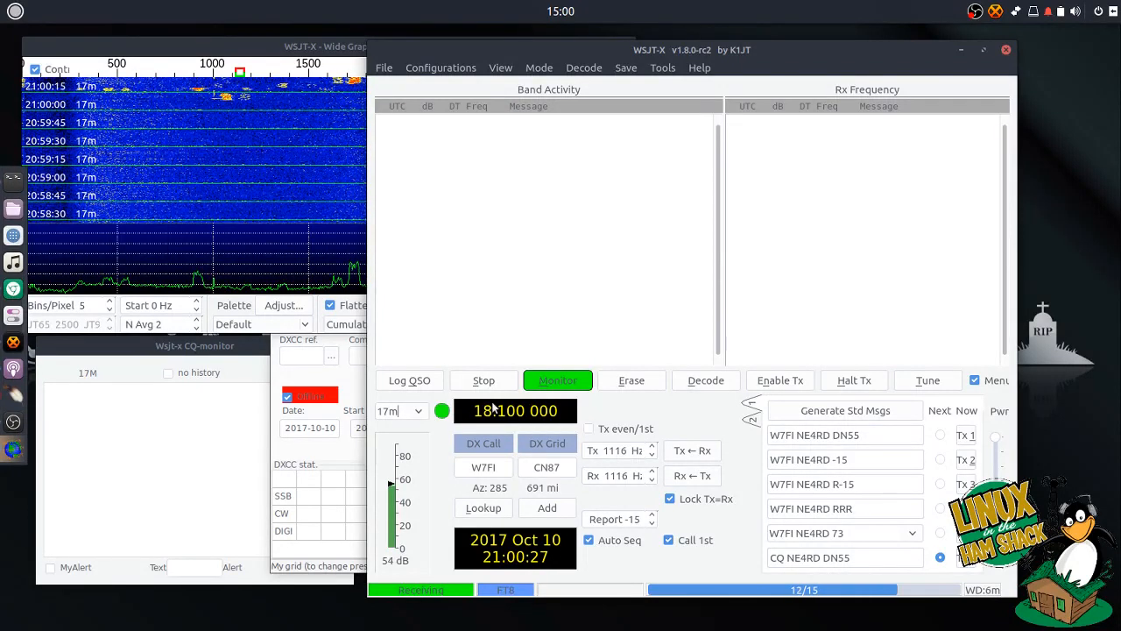
# - Go through 20m and 30m to settle on 17m at 18.100 MHz, shifting the window right
pyautogui.click(420, 408)
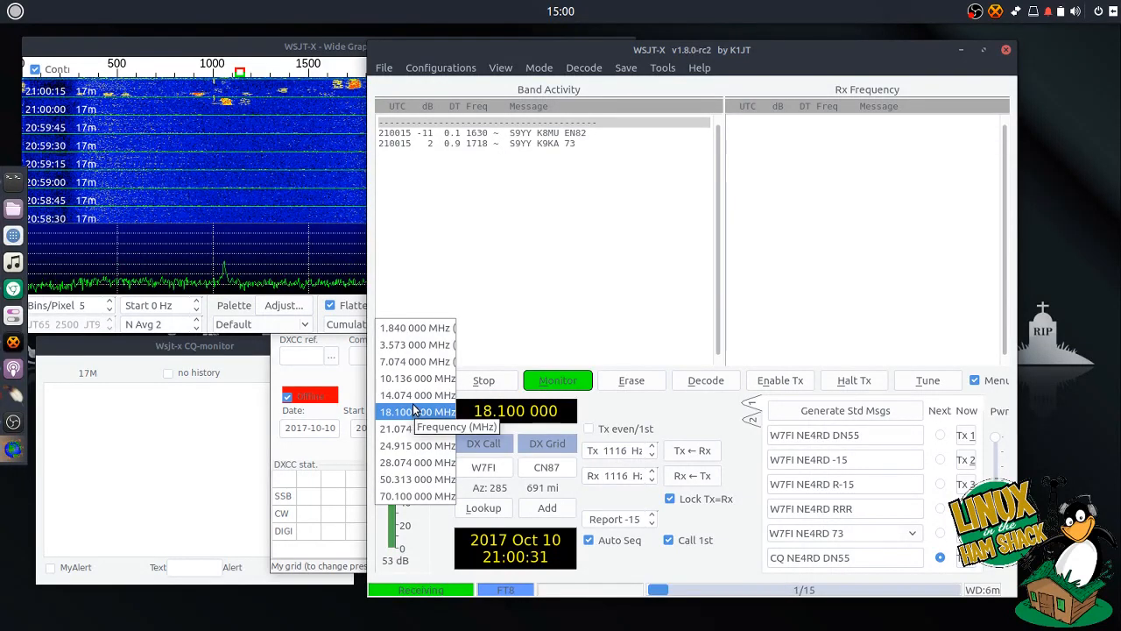
pyautogui.click(417, 395)
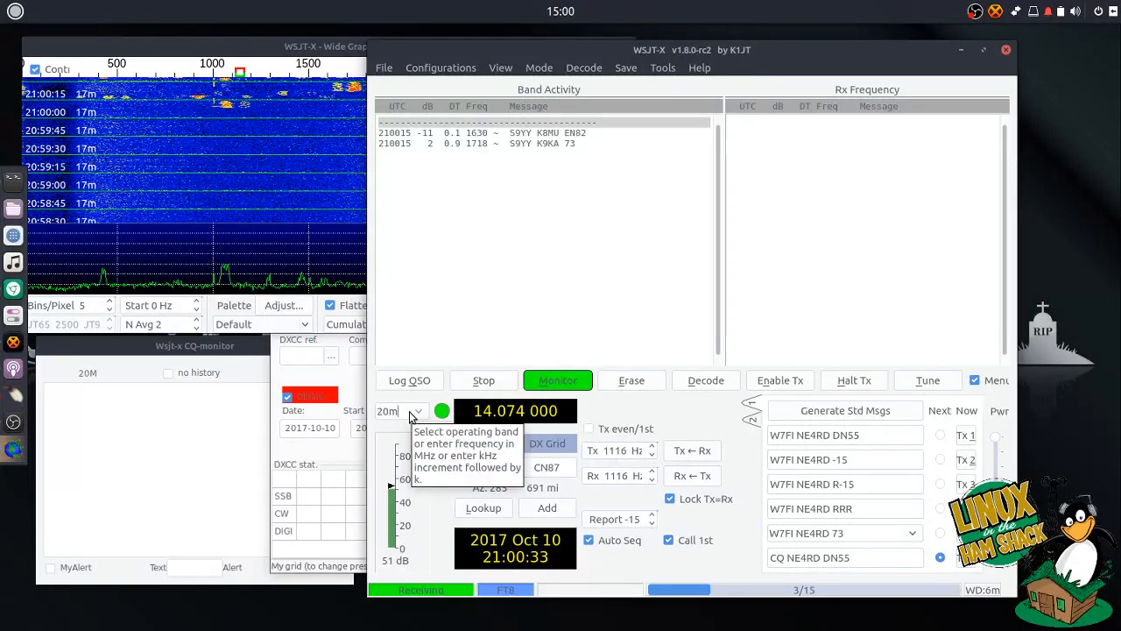
pyautogui.click(425, 414)
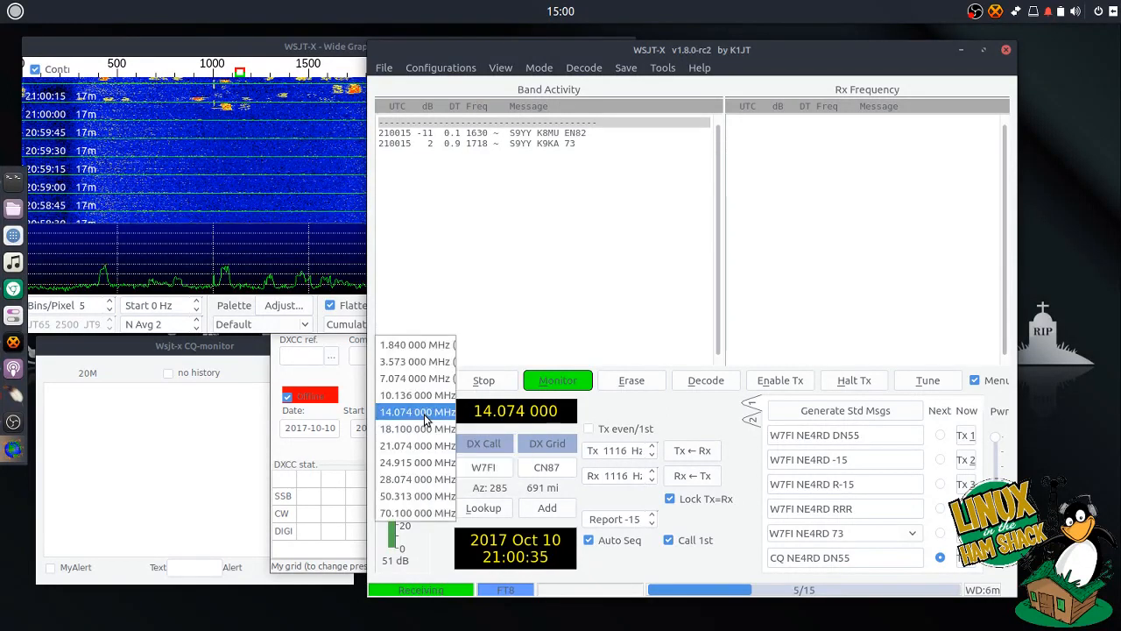
pyautogui.click(425, 402)
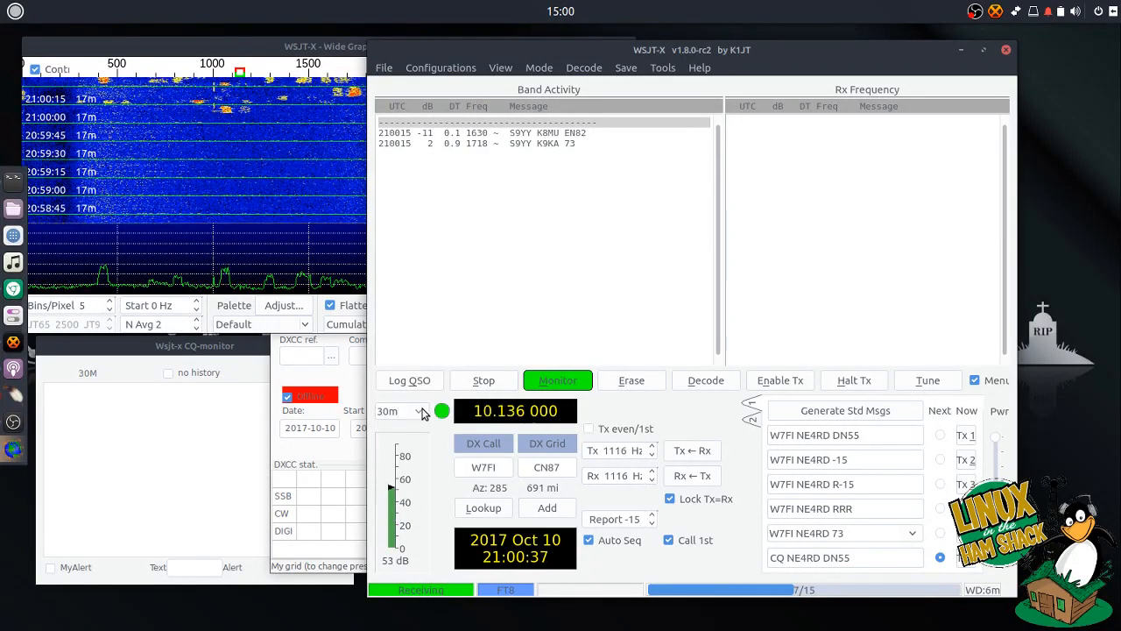
pyautogui.click(425, 411)
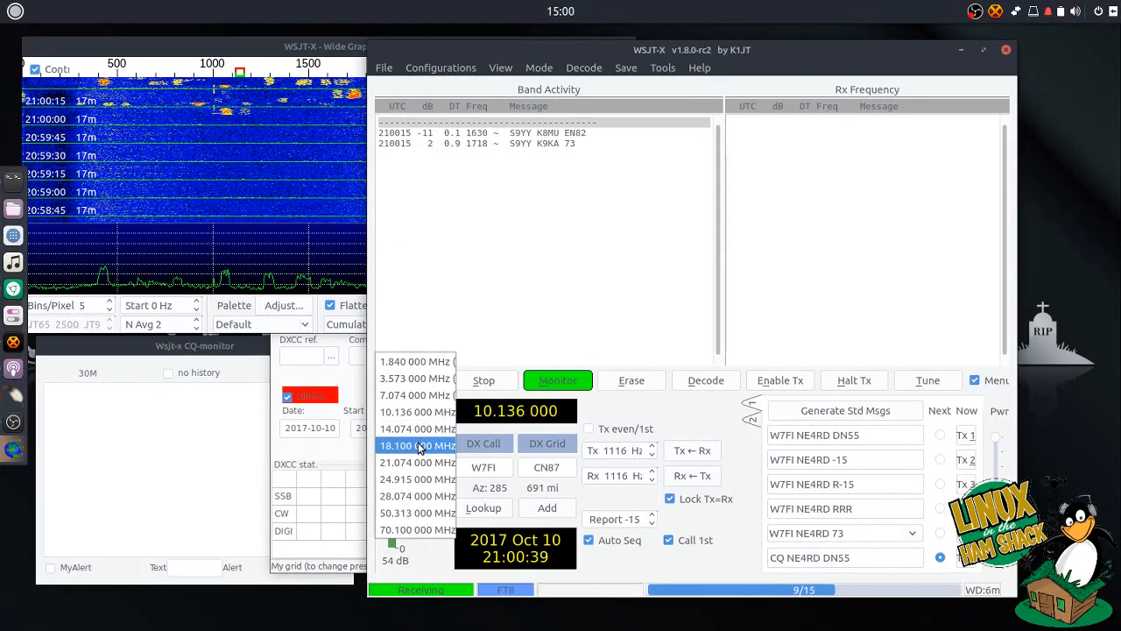
pyautogui.click(418, 444)
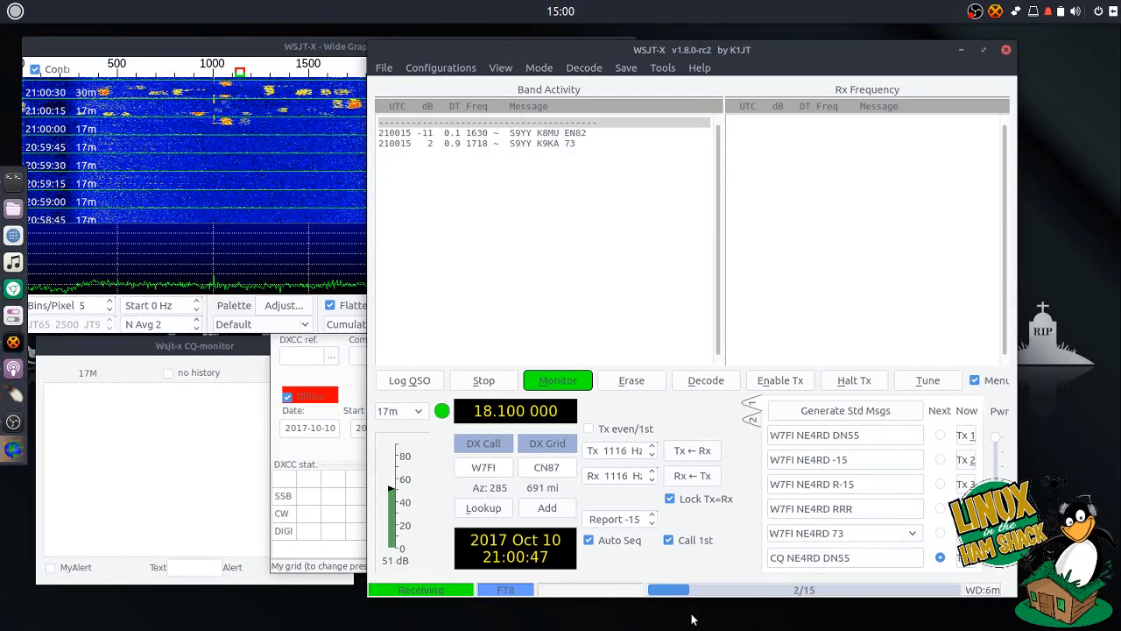
pyautogui.moveTo(601, 53); pyautogui.dragTo(682, 49)
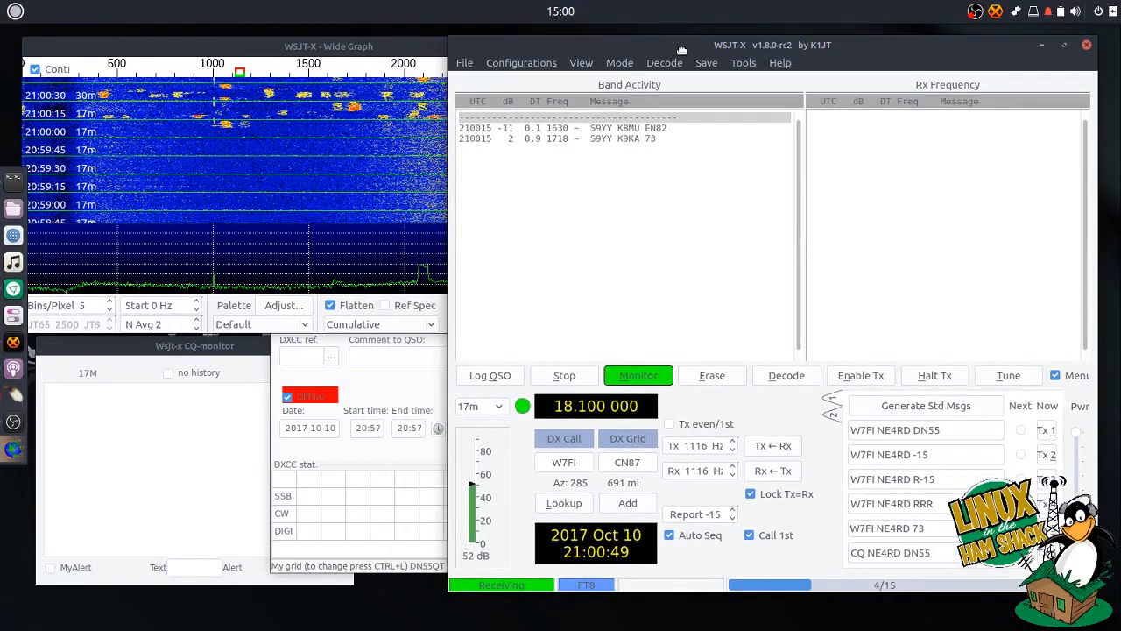
pyautogui.click(474, 63)
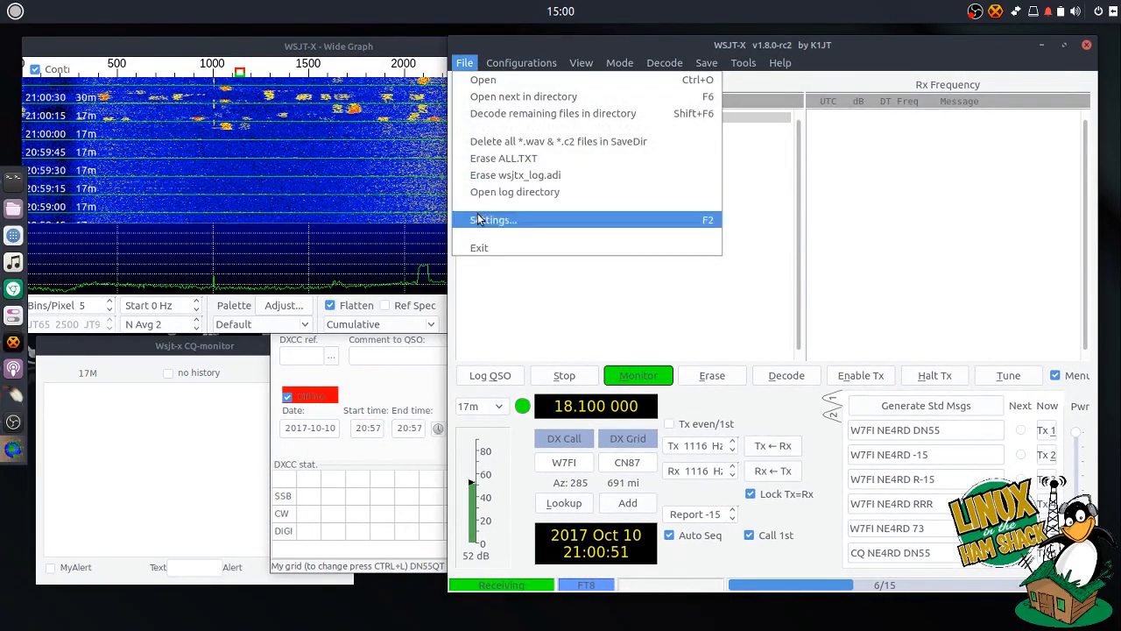
# - Reopen WSJT-X Settings on the Audio page showing the Burr-Brown USB Audio CODEC soundcards
pyautogui.click(490, 217)
pyautogui.moveTo(586, 114); pyautogui.dragTo(577, 111)
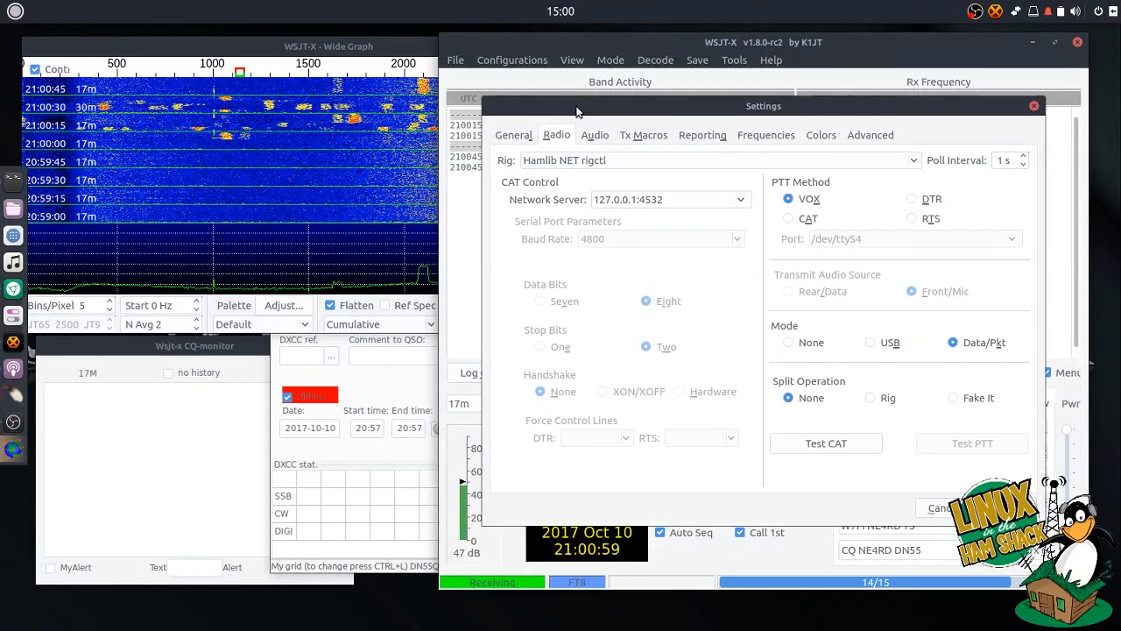
pyautogui.click(600, 134)
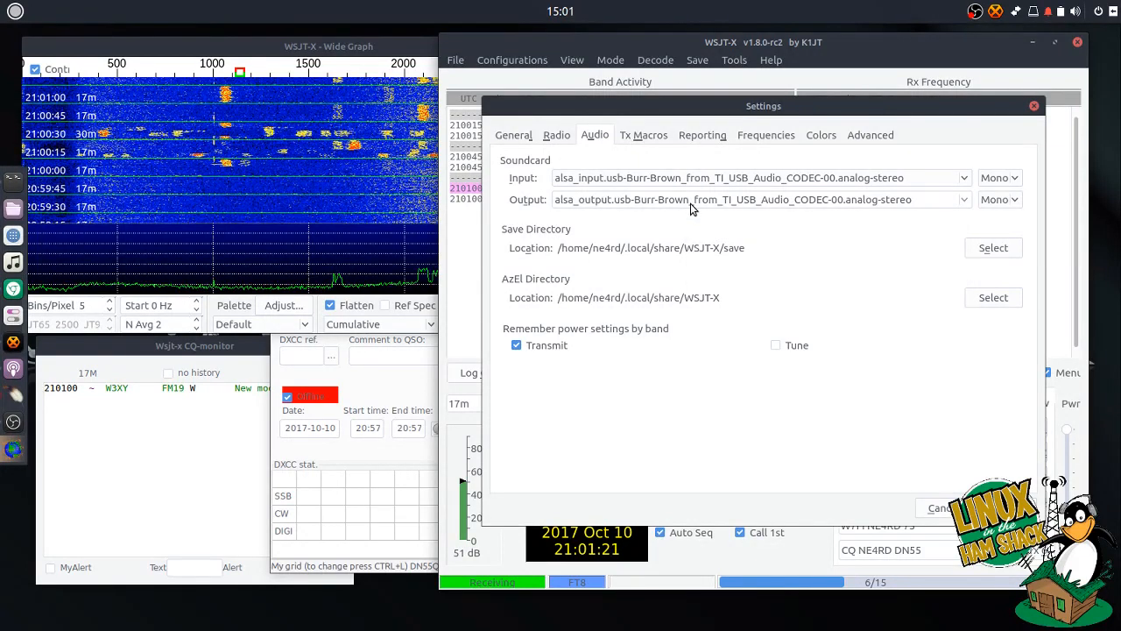
# - Check the input soundcard list without changing it, then view Tx Macros listing TNX 73 GL
pyautogui.click(964, 181)
pyautogui.click(1007, 148)
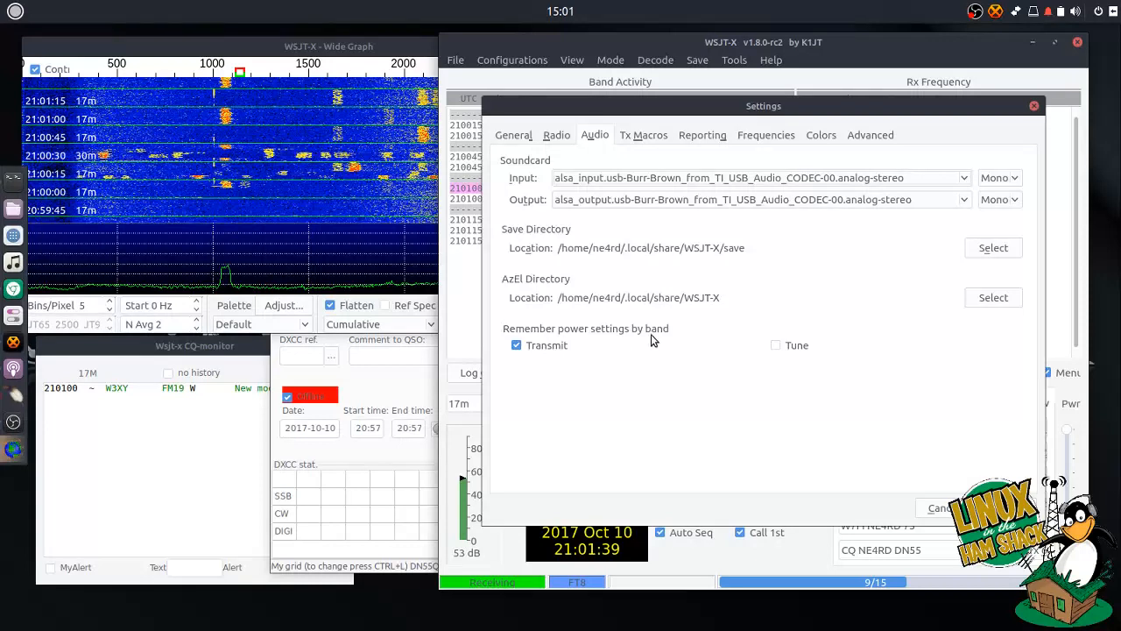
pyautogui.click(640, 137)
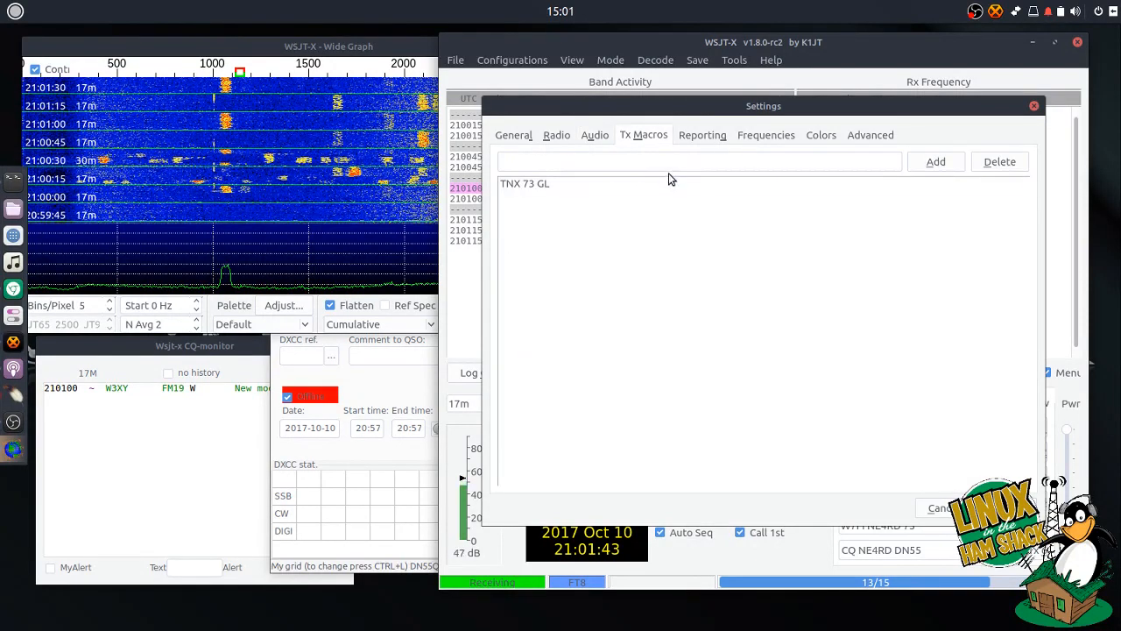
# - Shift the Settings dialog left and close it
pyautogui.moveTo(741, 111); pyautogui.dragTo(731, 116)
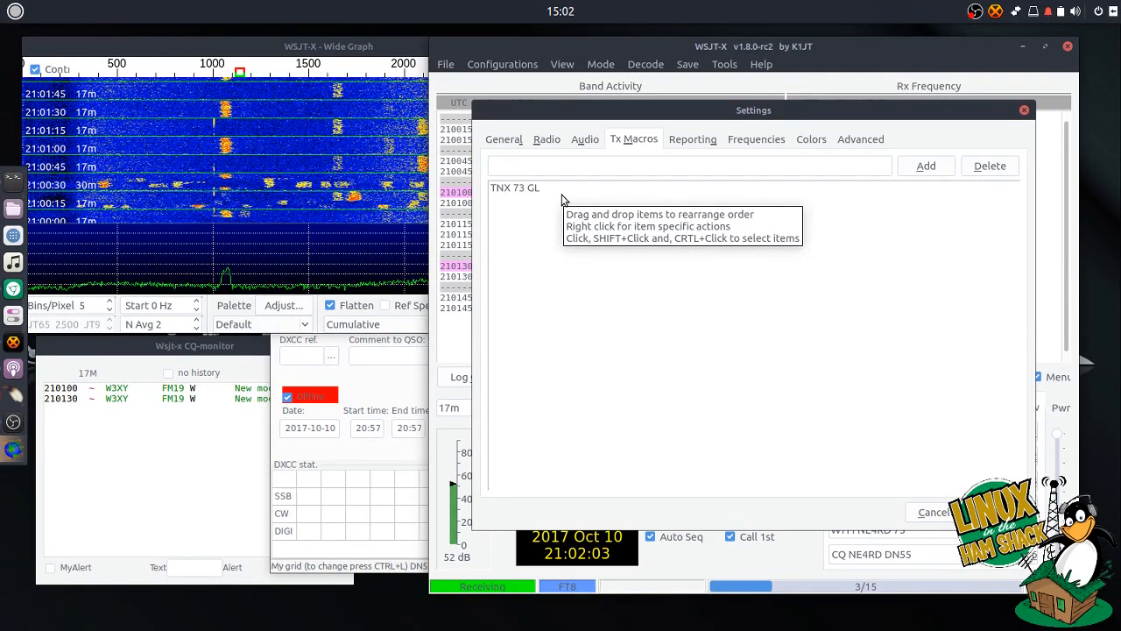
pyautogui.moveTo(703, 115); pyautogui.dragTo(645, 115)
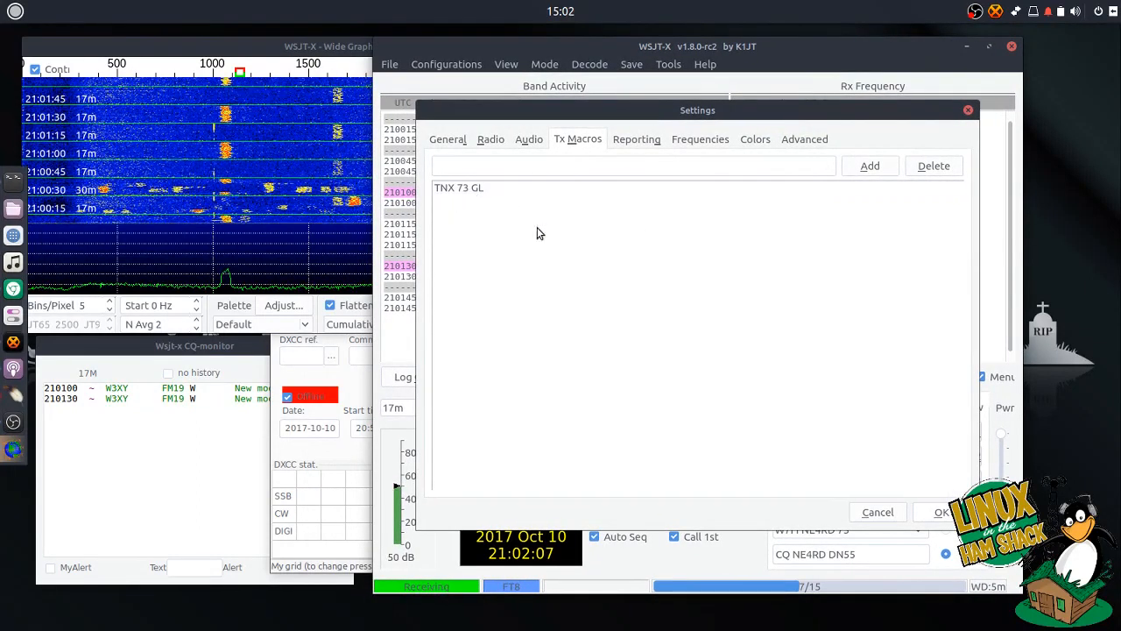
pyautogui.click(878, 512)
# - Set the fifth transmit message to TNX 73 GL, then reopen Settings
pyautogui.click(917, 530)
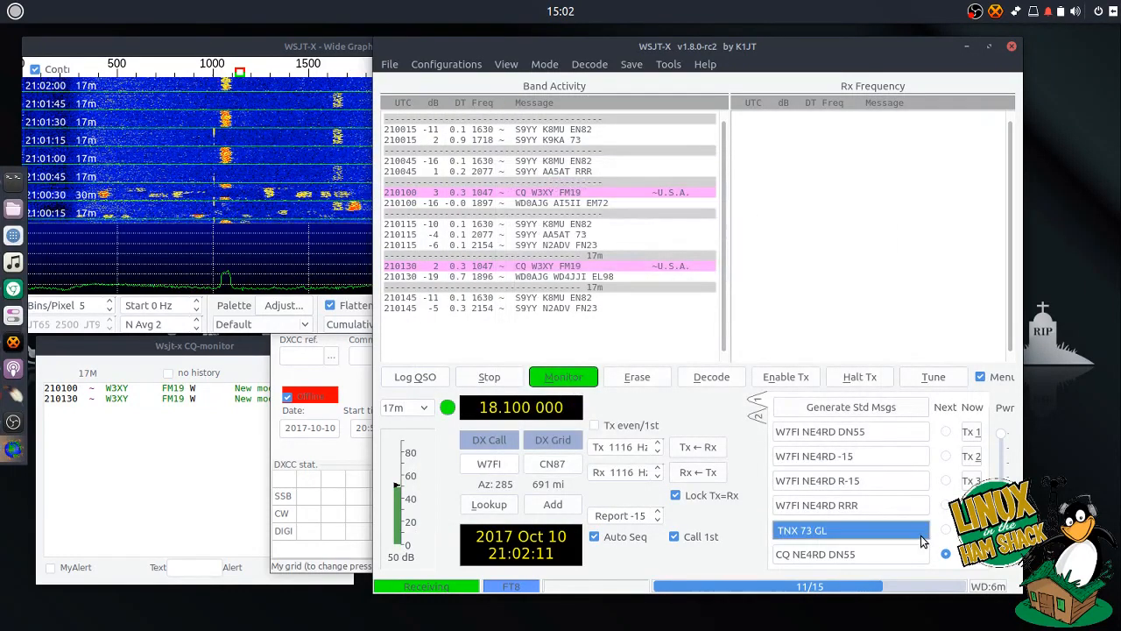
pyautogui.click(921, 534)
pyautogui.click(921, 534)
pyautogui.click(920, 534)
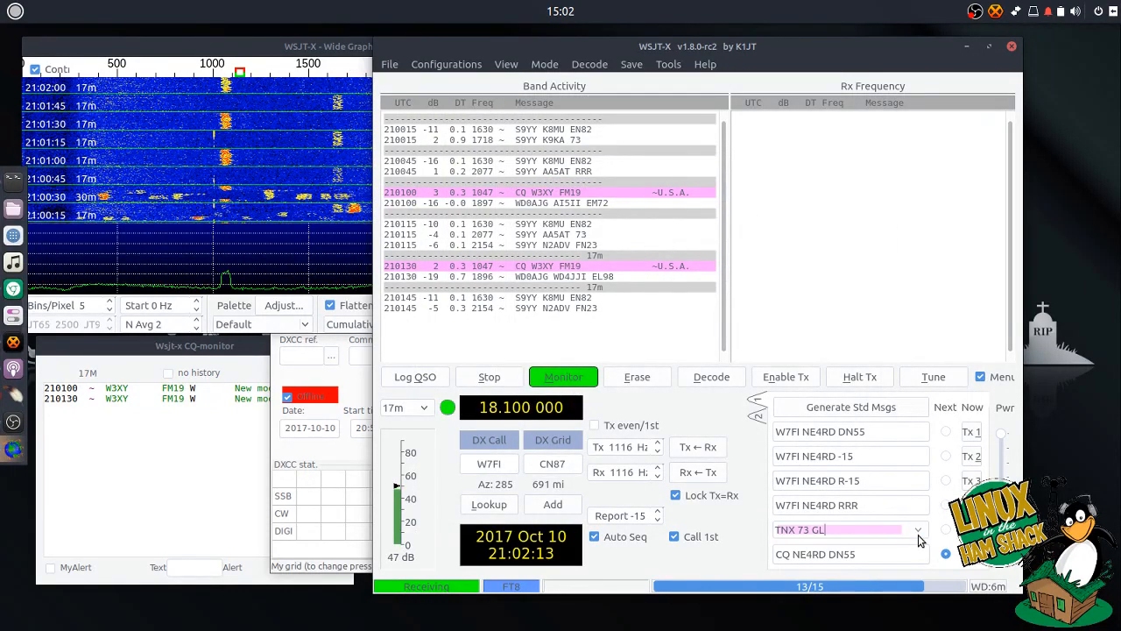
pyautogui.moveTo(851, 530); pyautogui.dragTo(813, 528)
pyautogui.click(833, 528)
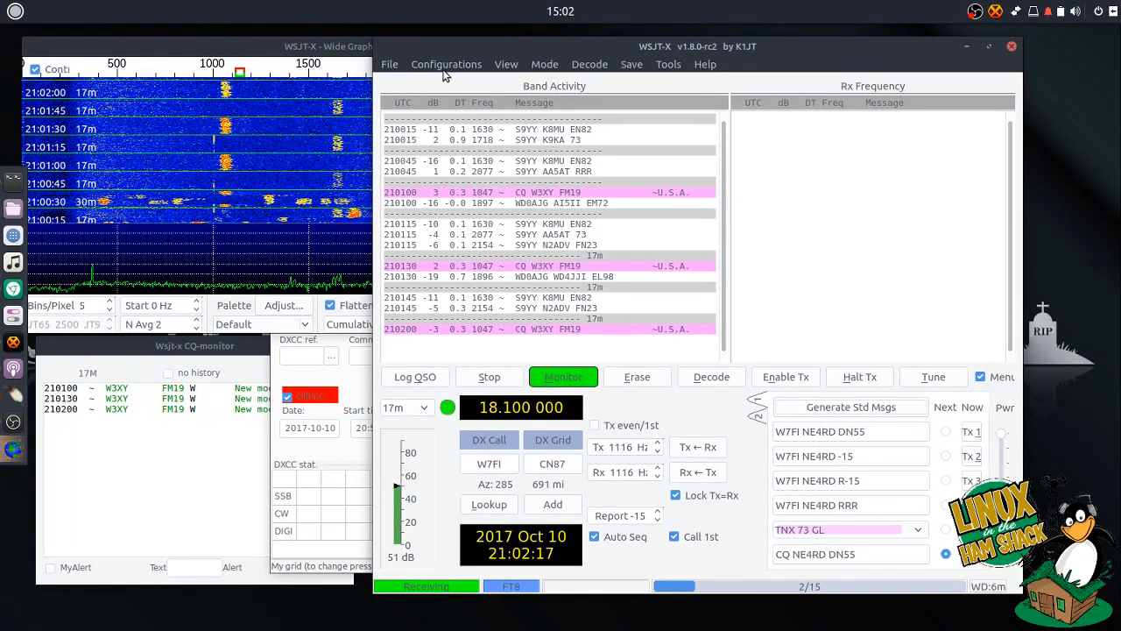
pyautogui.click(389, 64)
pyautogui.click(399, 223)
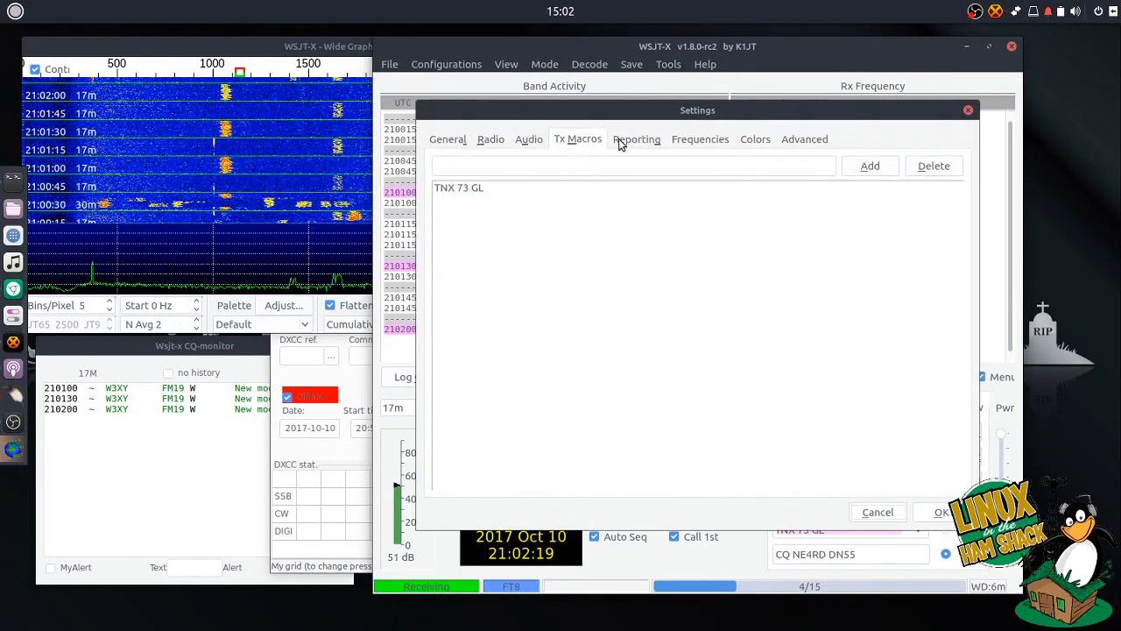
# - Review Reporting (UDP 127.0.0.1:2237), then the Frequencies page calibration and working-frequencies table
pyautogui.click(619, 139)
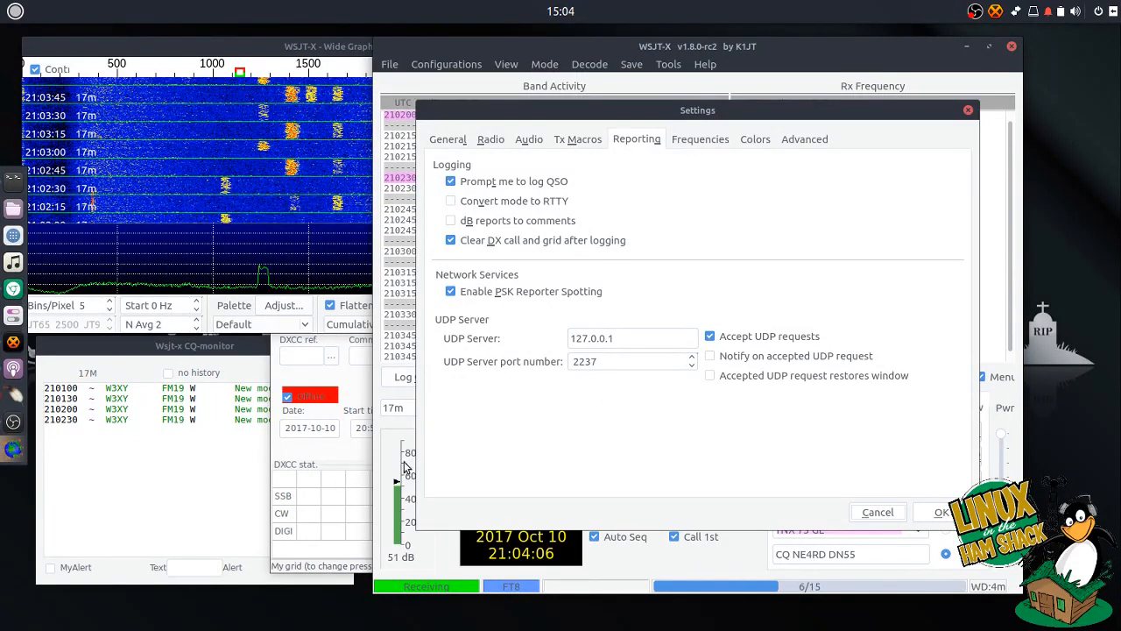
pyautogui.click(686, 147)
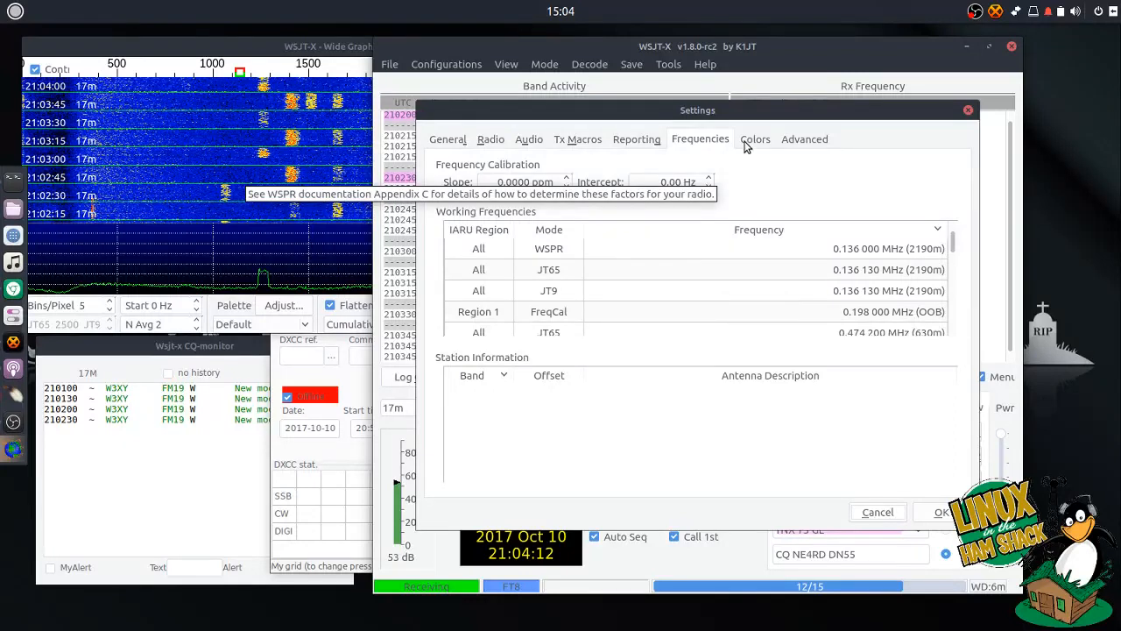
# - Look over the Colors and Advanced settings pages, then close Settings to return to 17m decodes
pyautogui.click(747, 141)
pyautogui.click(710, 143)
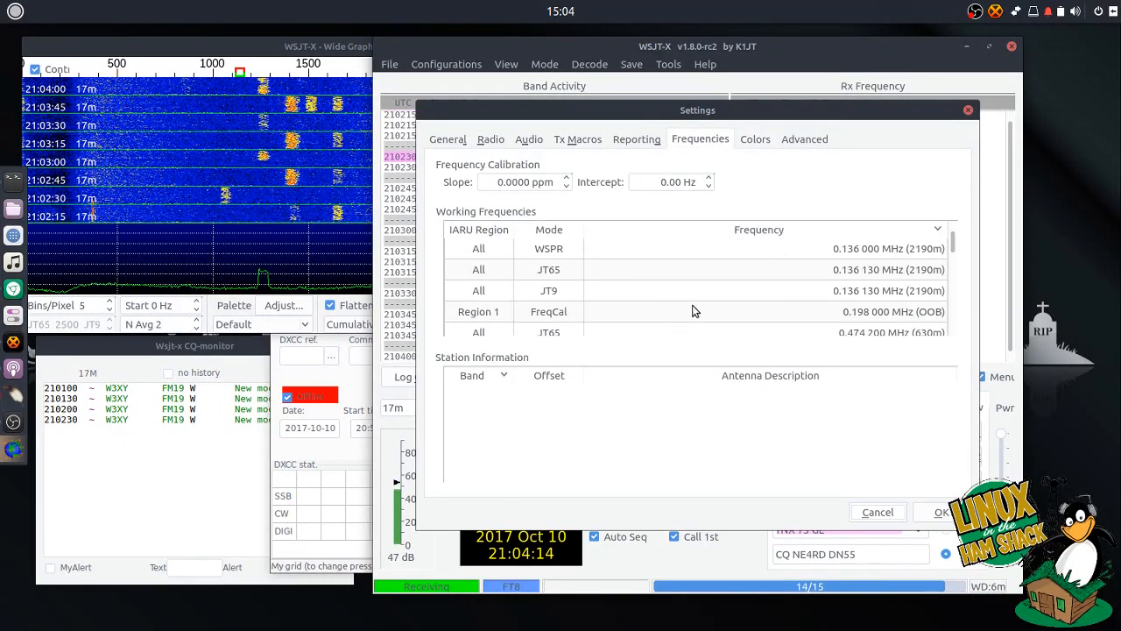
pyautogui.click(756, 140)
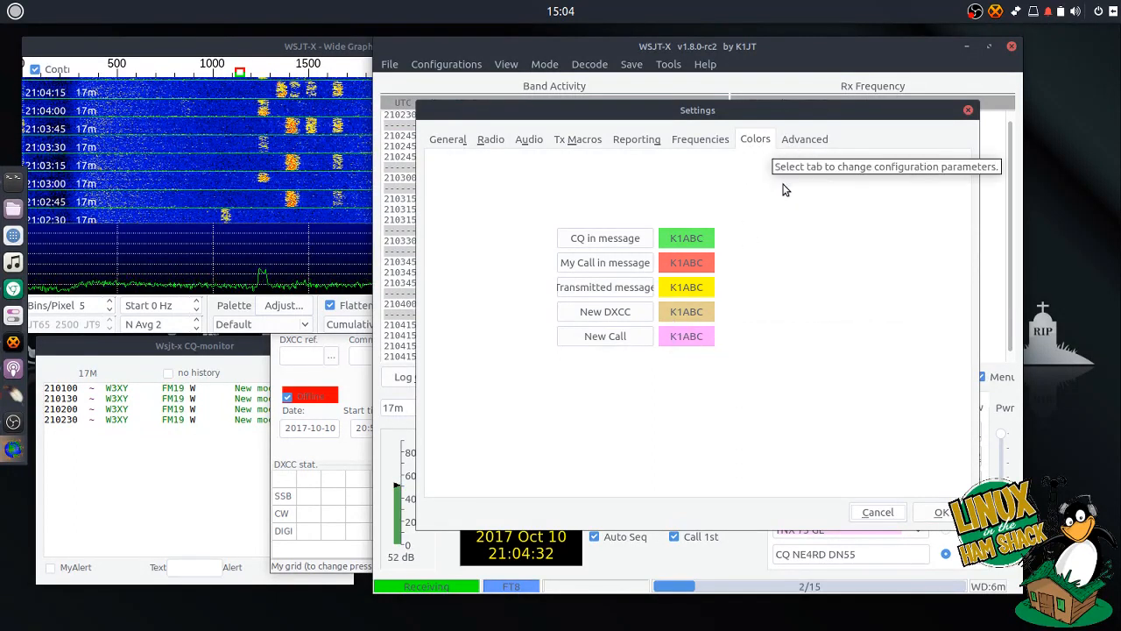
pyautogui.click(796, 145)
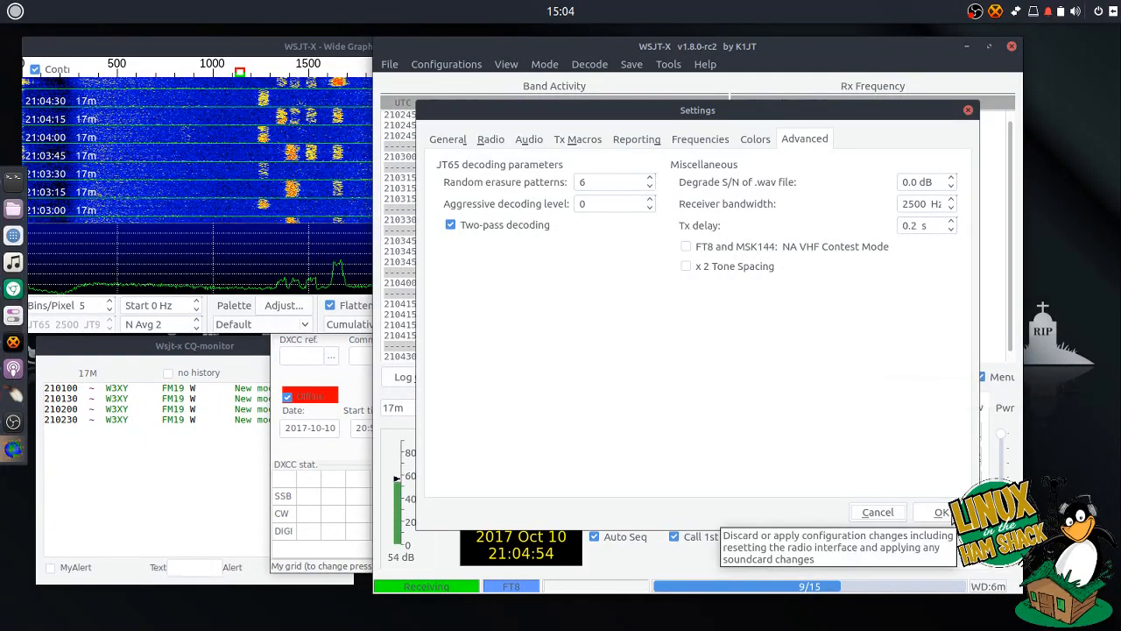
pyautogui.click(939, 513)
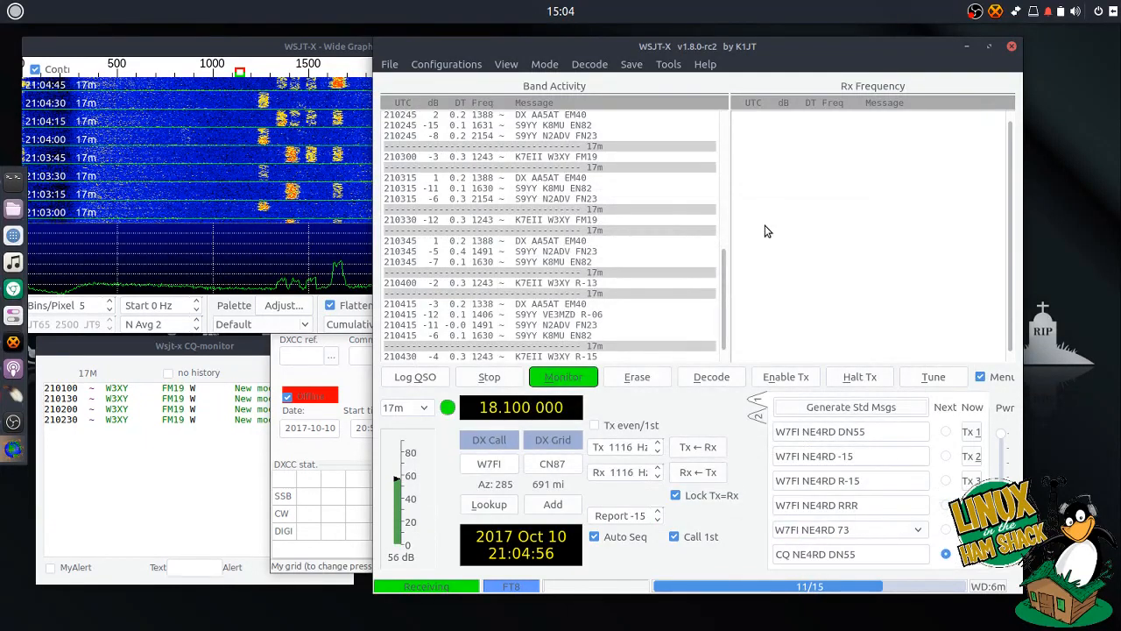
pyautogui.moveTo(703, 46); pyautogui.dragTo(733, 43)
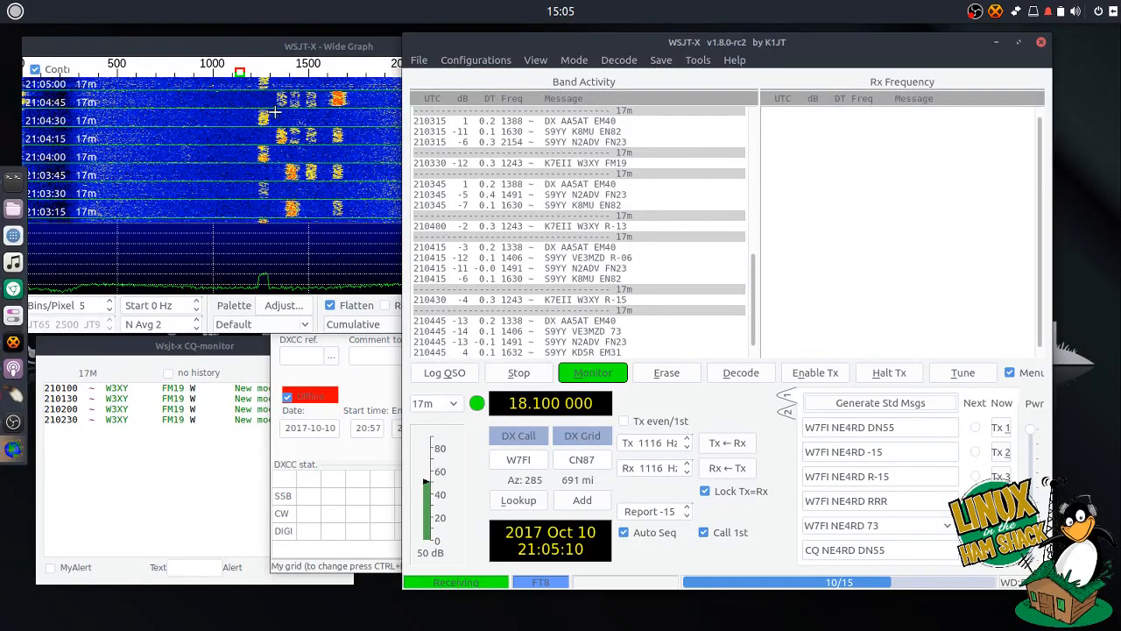
pyautogui.moveTo(578, 46); pyautogui.dragTo(635, 42)
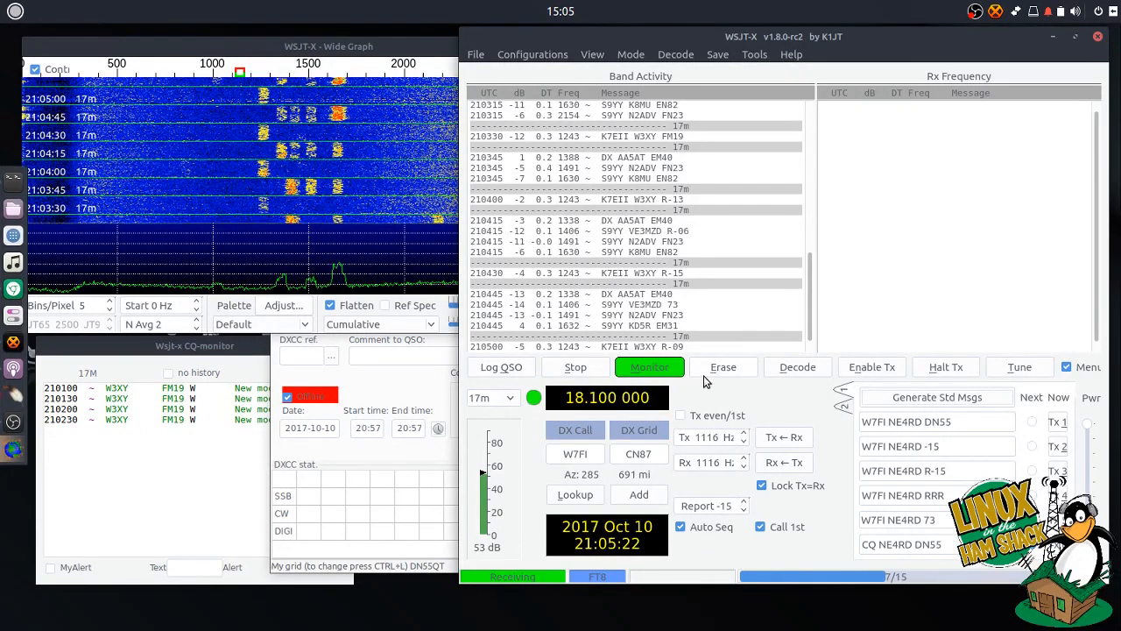
# - Enable Tx to call CQ on 17m FT8 and let Auto Seq finish the QSO (-06 sent, -08 received)
pyautogui.click(877, 370)
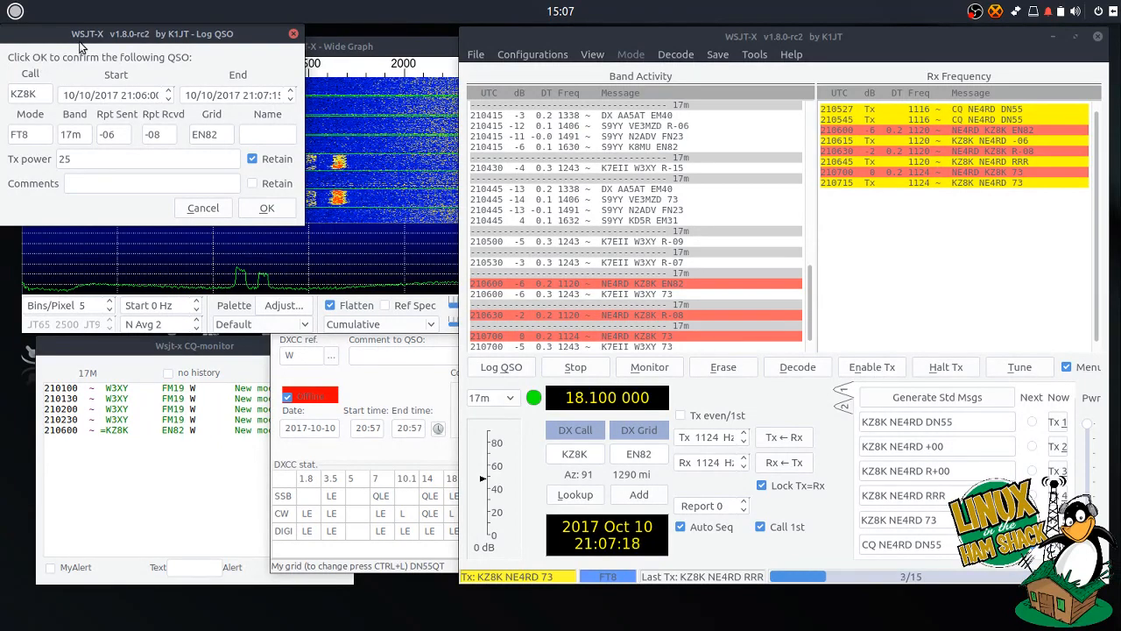
# - Centre the Log QSO dialog and confirm logging the 17m FT8 contact
pyautogui.moveTo(79, 46); pyautogui.dragTo(461, 229)
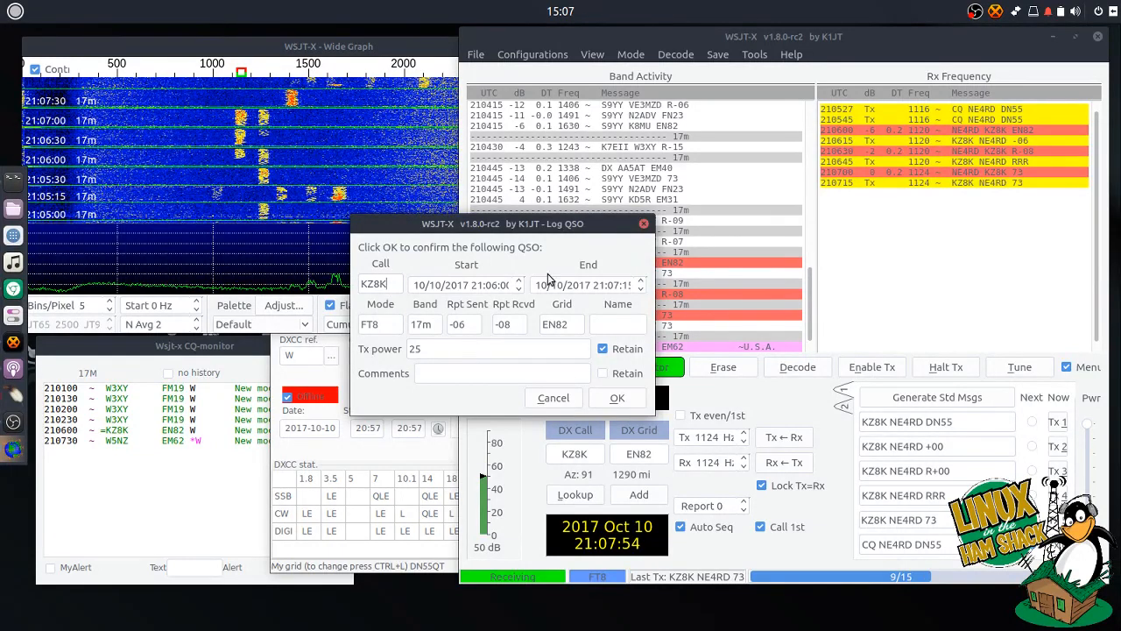
pyautogui.moveTo(543, 225); pyautogui.dragTo(571, 215)
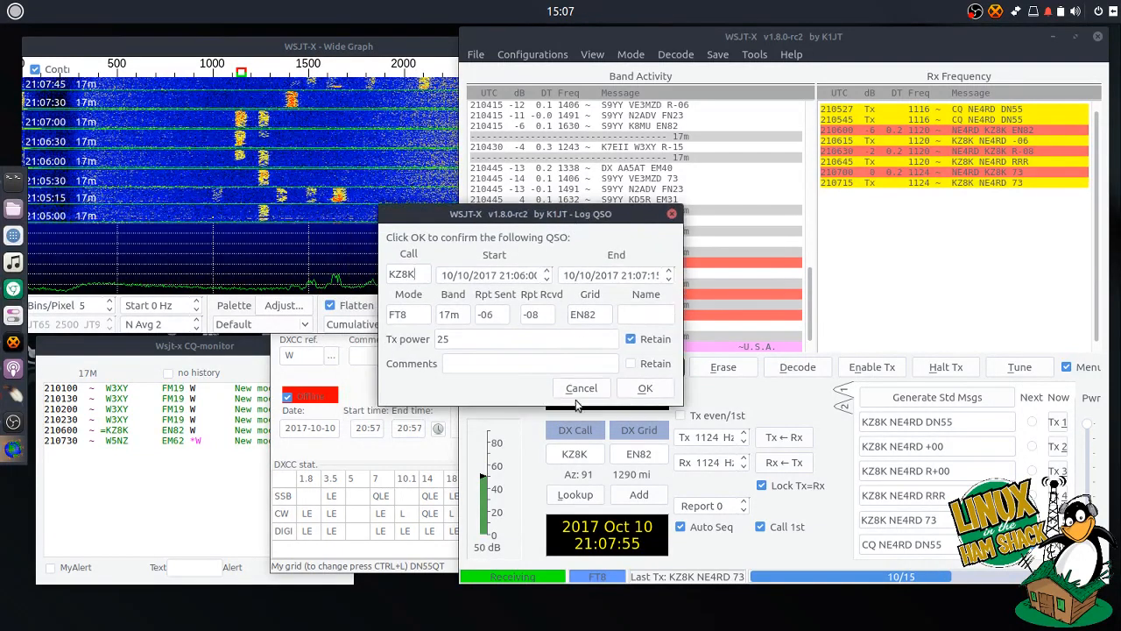
pyautogui.click(645, 386)
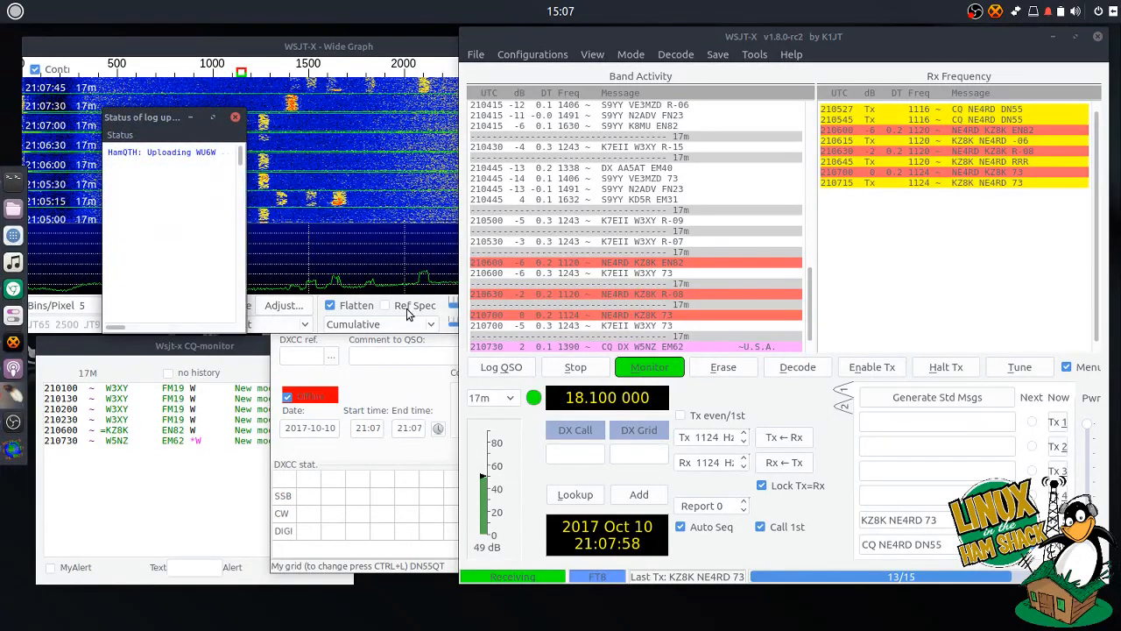
# - Hide the log-upload status window and close WSJT-X along with its companion windows
pyautogui.moveTo(170, 106); pyautogui.dragTo(205, 105)
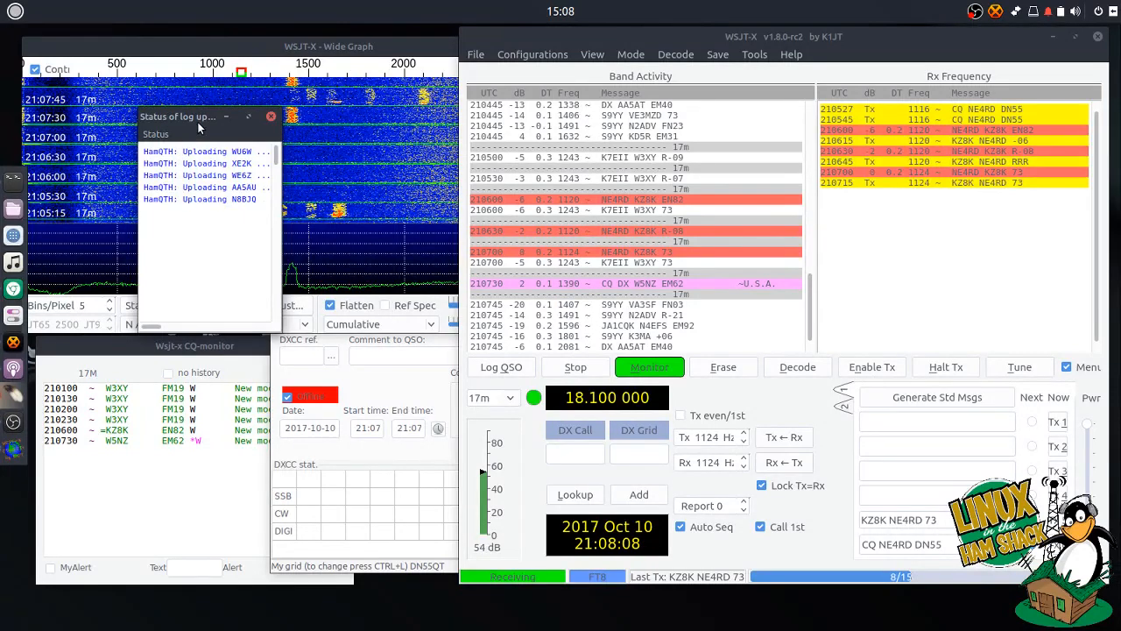
pyautogui.moveTo(199, 129); pyautogui.dragTo(208, 129)
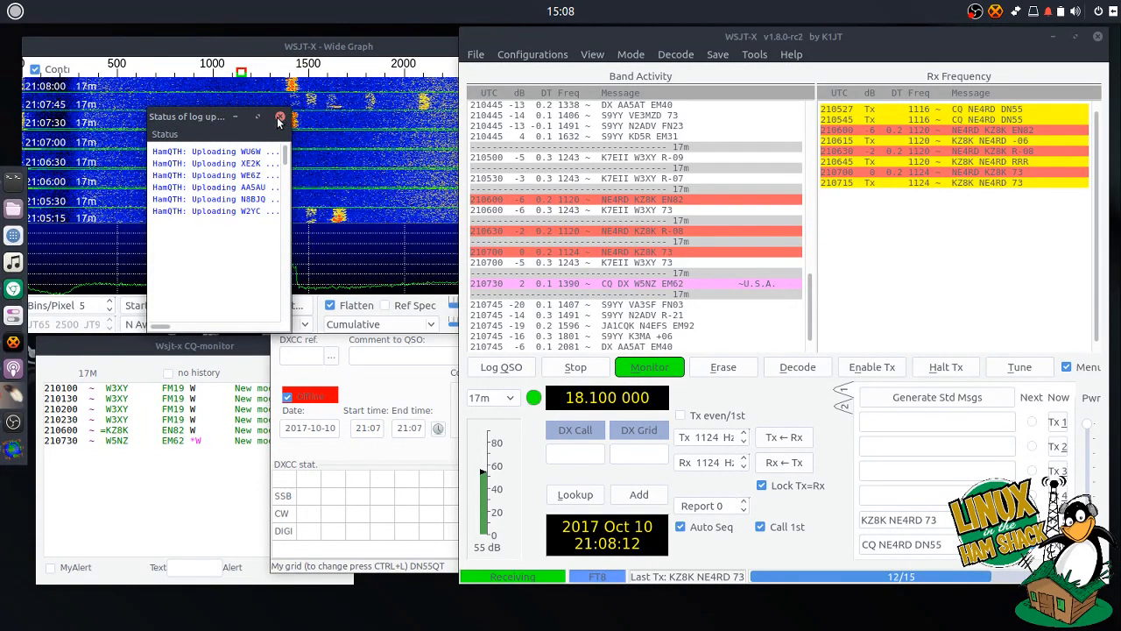
pyautogui.click(234, 116)
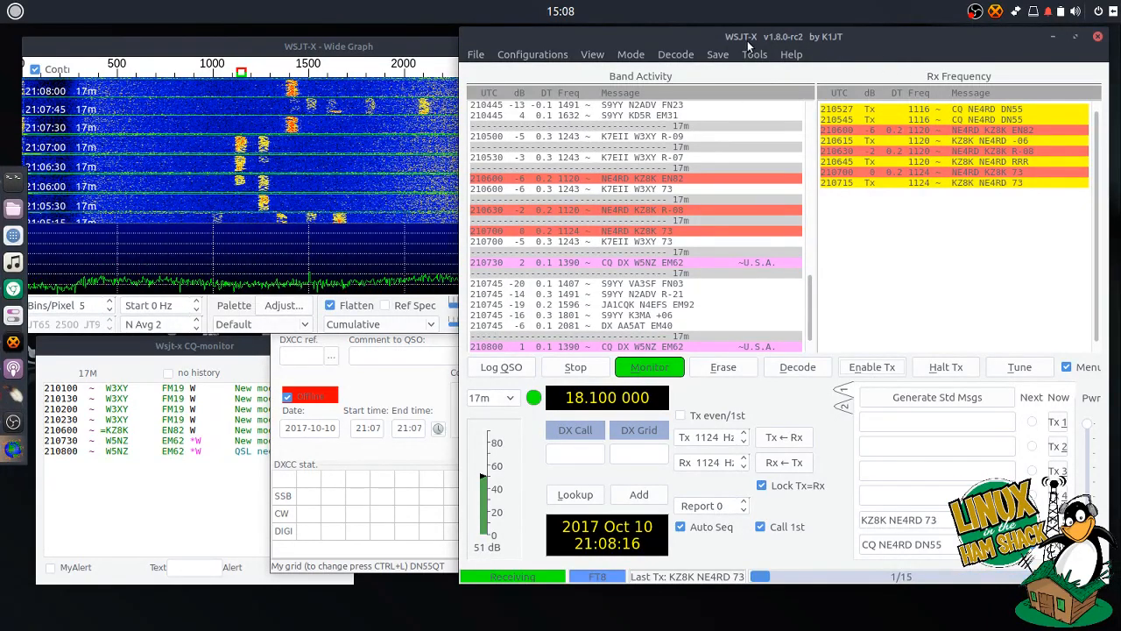
pyautogui.moveTo(746, 40); pyautogui.dragTo(704, 40)
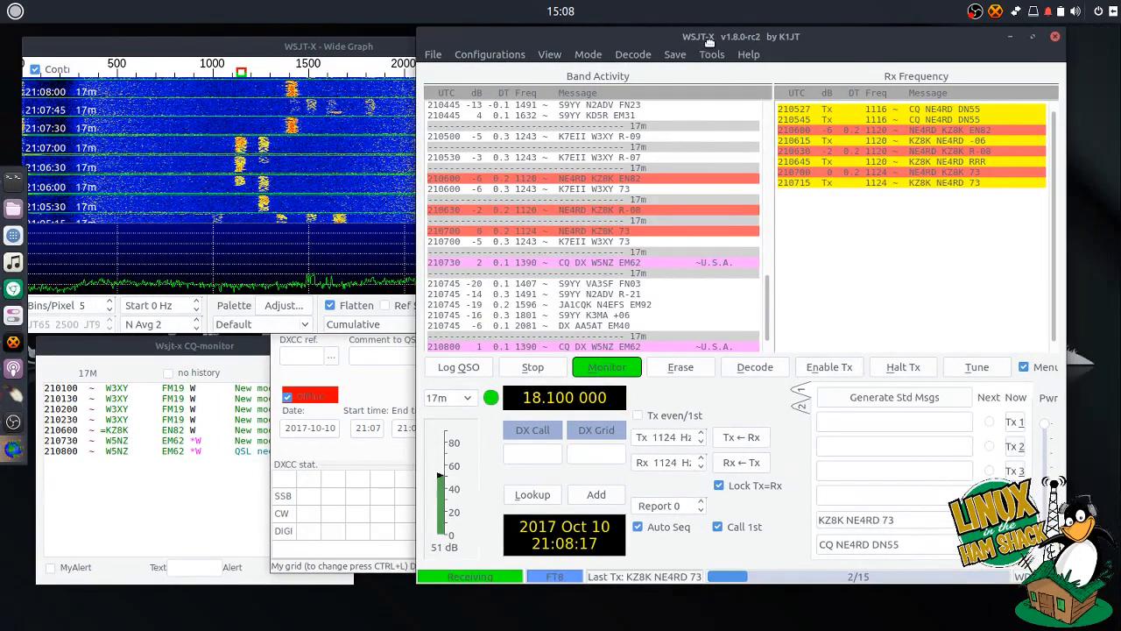
pyautogui.click(1054, 38)
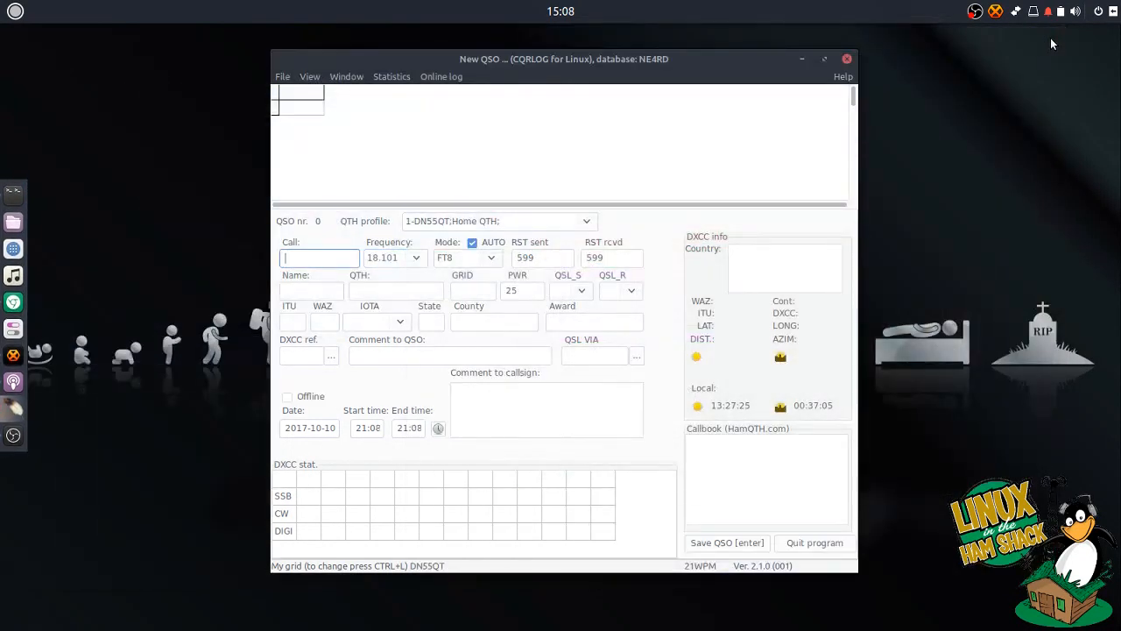
# - Open File > Show QSO list and scroll its columns to inspect the new 18.1010 FT8 contact
pyautogui.click(282, 81)
pyautogui.click(298, 135)
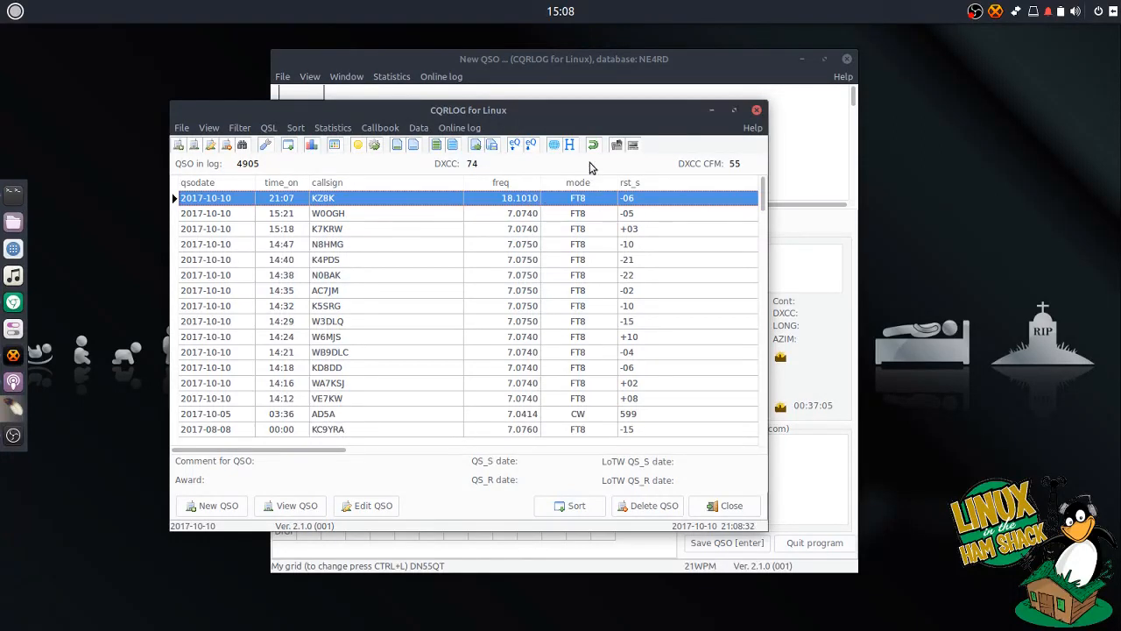
pyautogui.moveTo(609, 114); pyautogui.dragTo(540, 106)
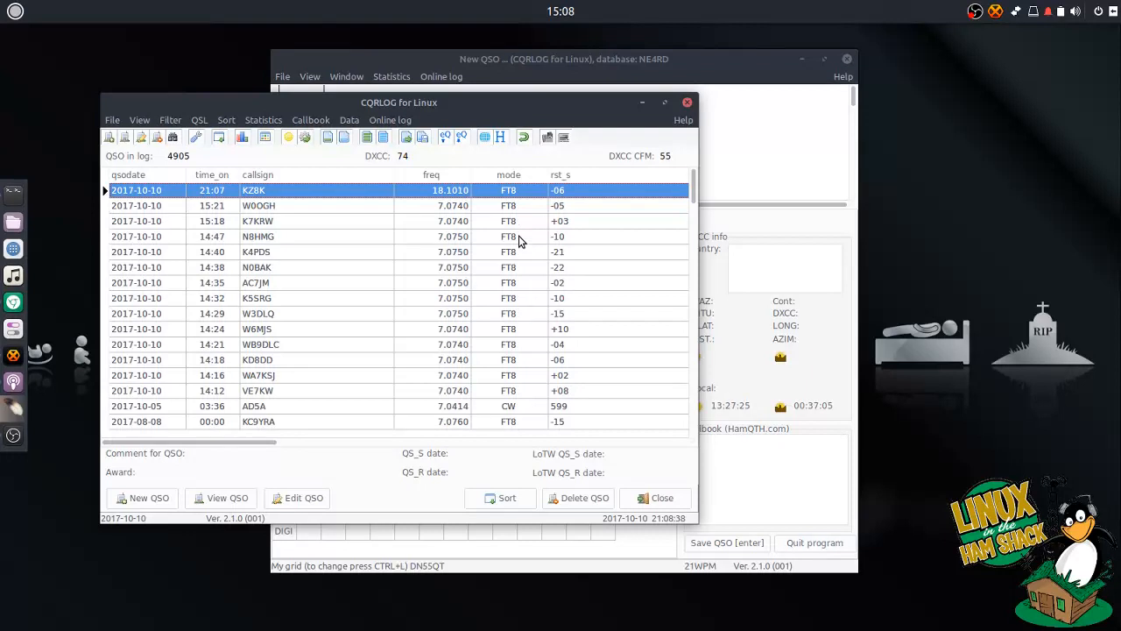
pyautogui.moveTo(271, 441); pyautogui.dragTo(420, 448)
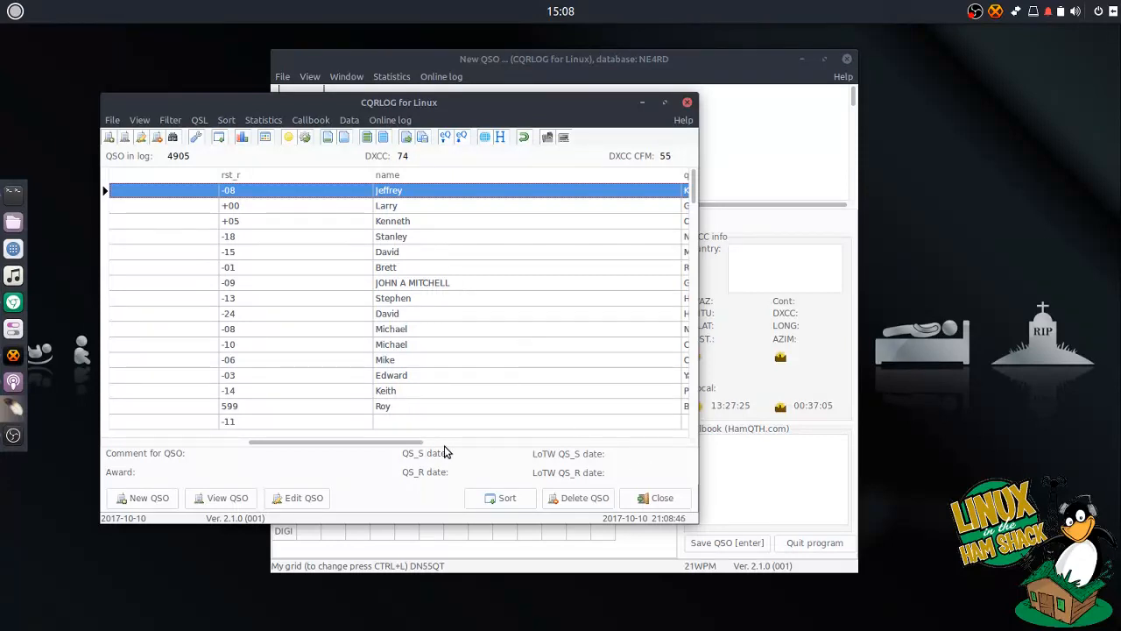
pyautogui.moveTo(421, 442); pyautogui.dragTo(473, 443)
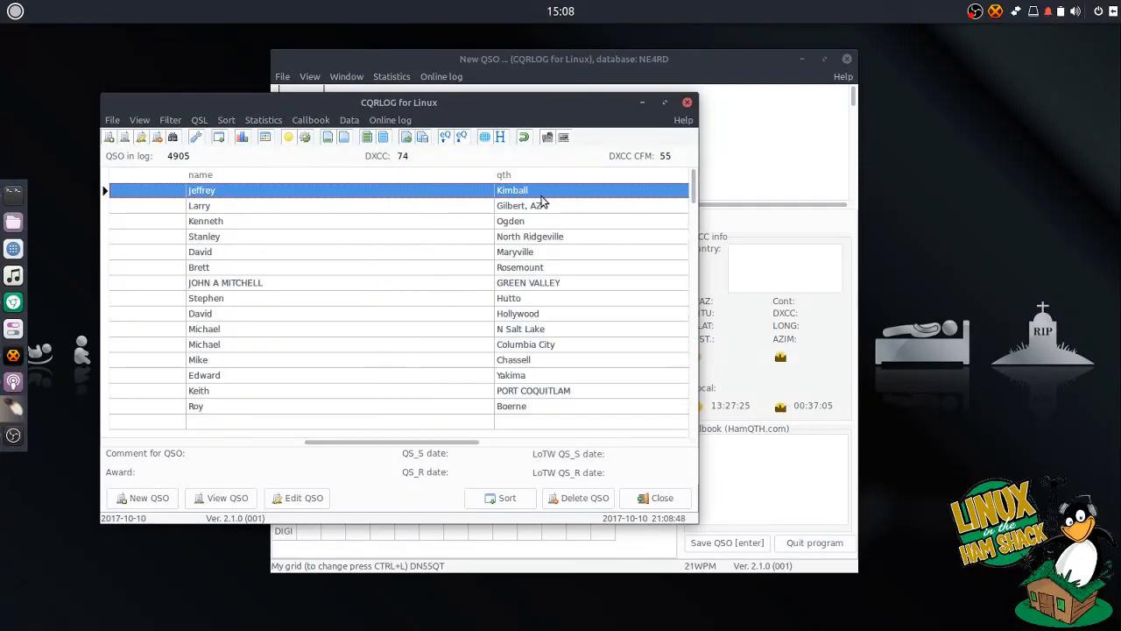
pyautogui.hscroll(3, 541, 201)
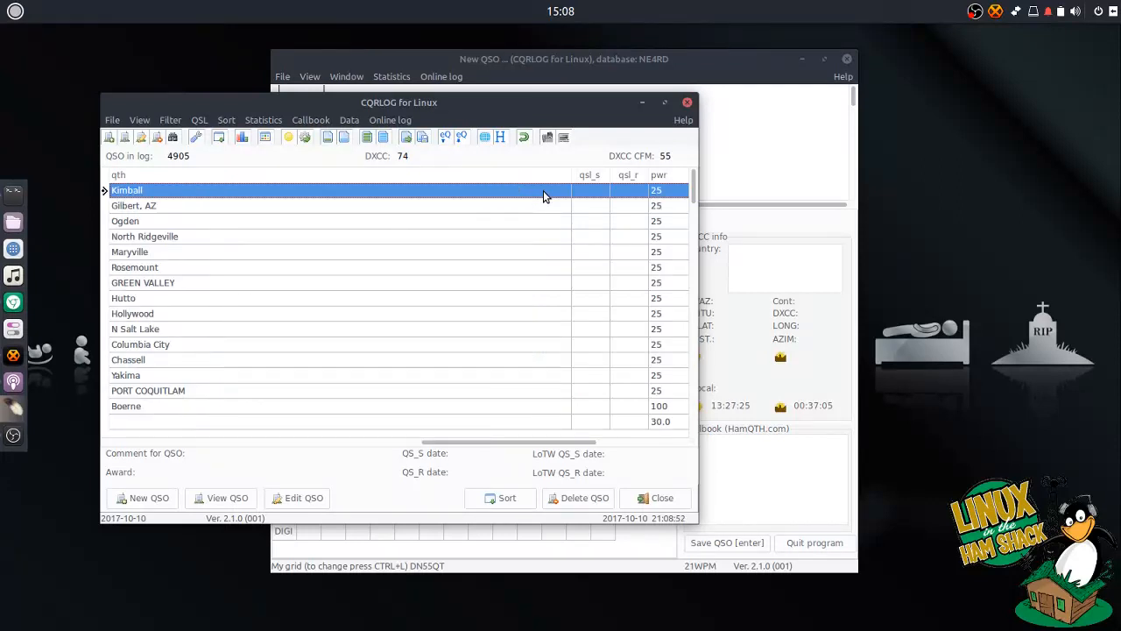
# - Close the QSO list and shift the New QSO window slightly right
pyautogui.click(649, 498)
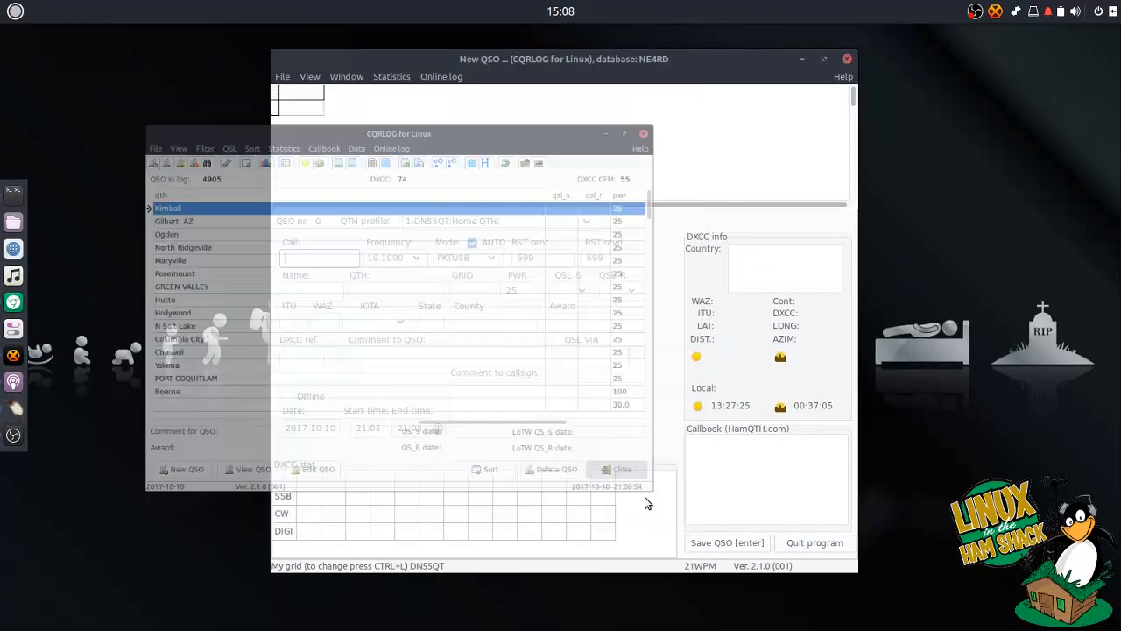
pyautogui.moveTo(601, 58); pyautogui.dragTo(627, 56)
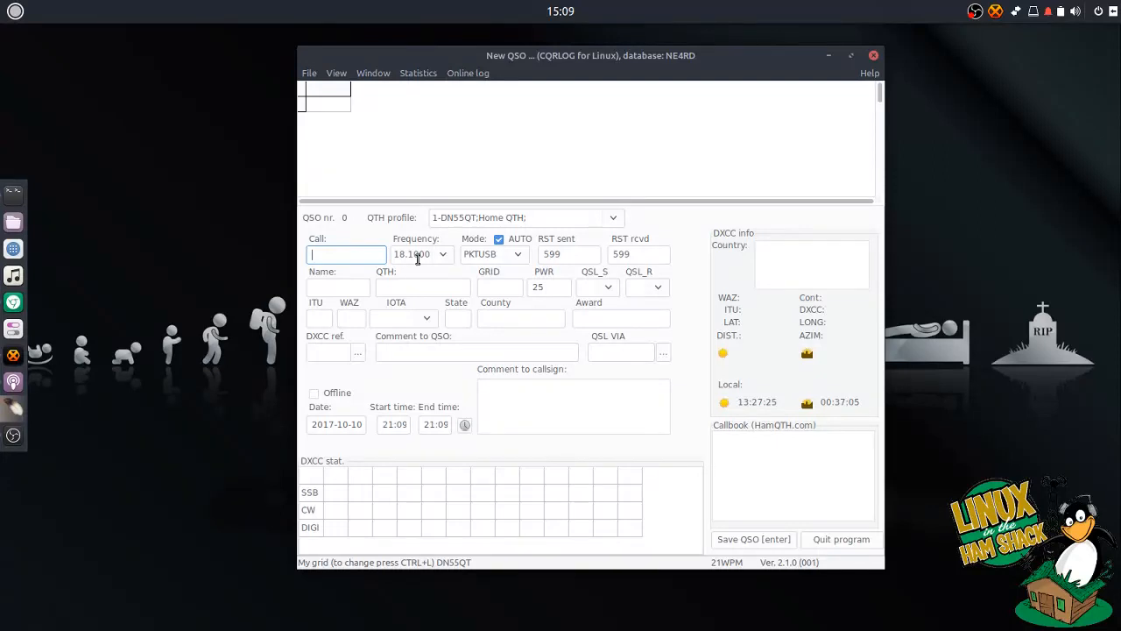
# - Turn on Remote mode for fldigi from CQRLOG's File menu, launching fldigi at 18100.000
pyautogui.click(326, 75)
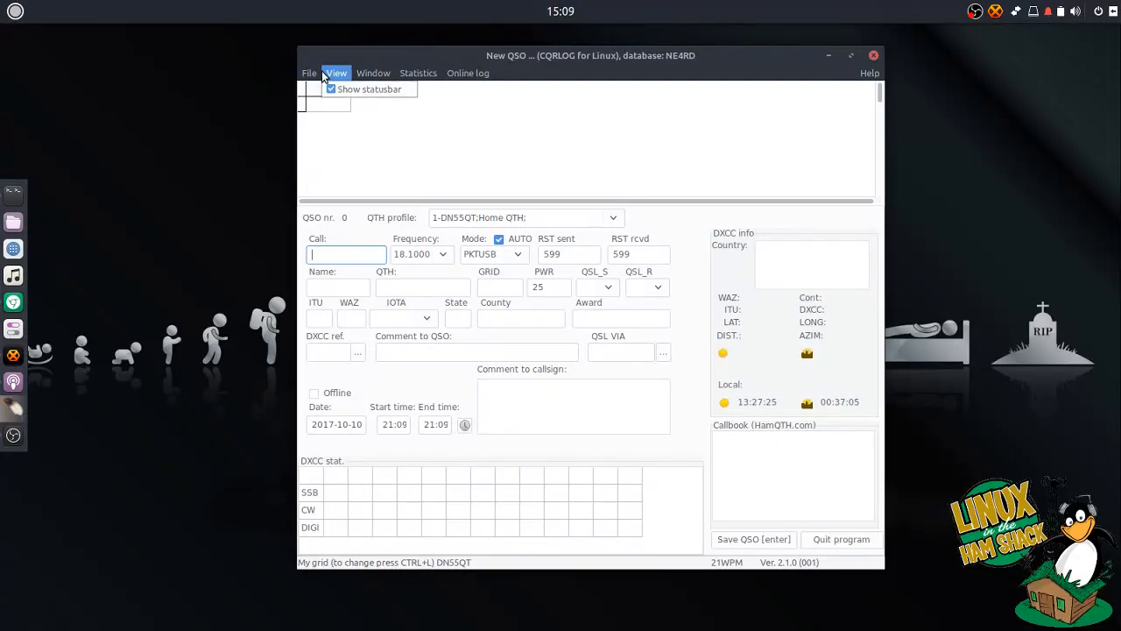
pyautogui.moveTo(315, 75)
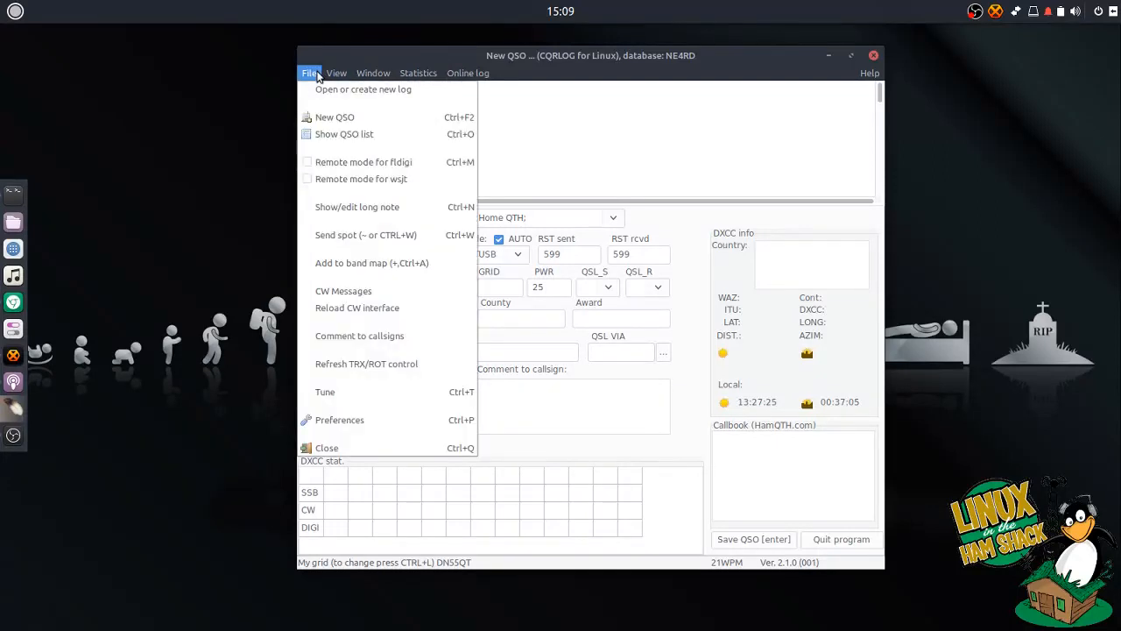
pyautogui.click(321, 164)
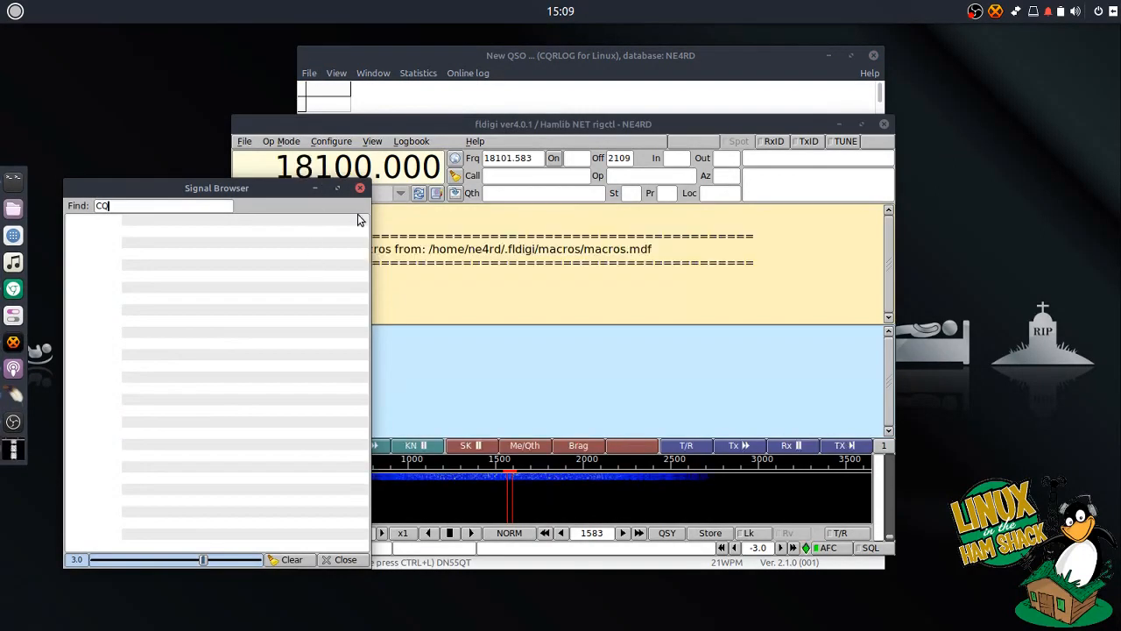
pyautogui.moveTo(426, 126); pyautogui.dragTo(500, 114)
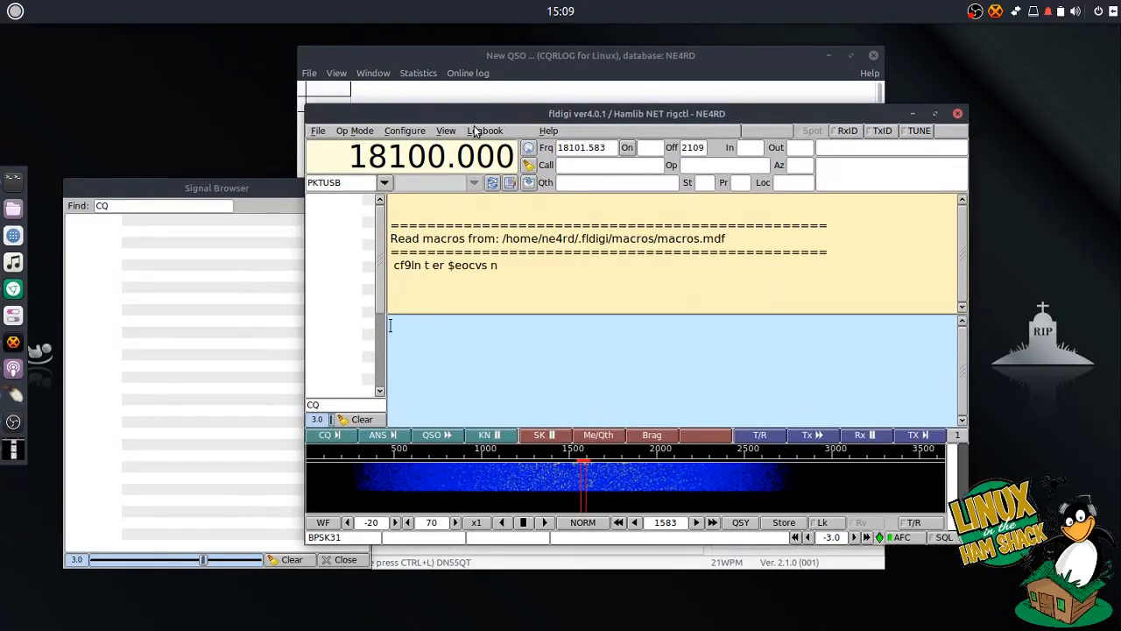
# - Review fldigi's Operator station details in the Configuration dialog, then close it
pyautogui.click(412, 131)
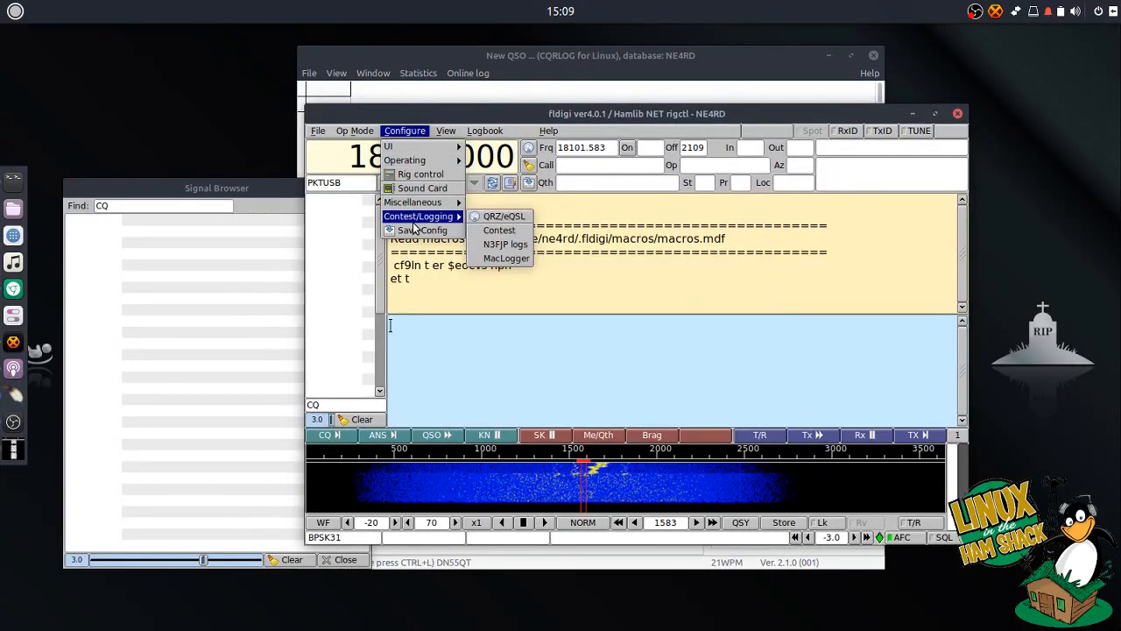
pyautogui.moveTo(423, 206)
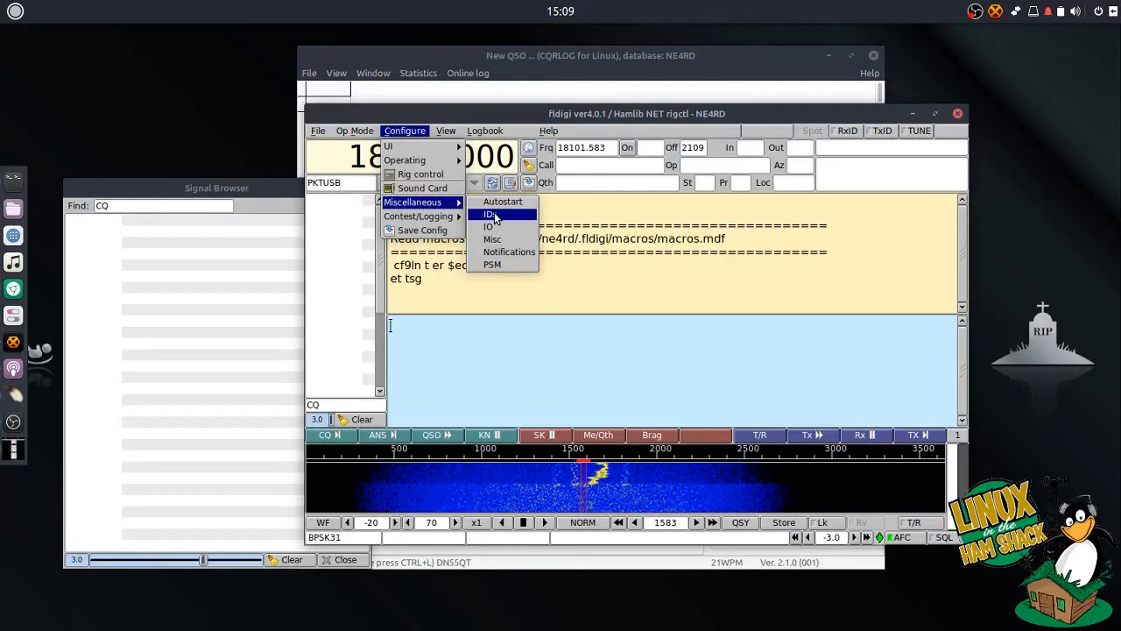
pyautogui.click(491, 214)
pyautogui.click(461, 173)
pyautogui.moveTo(564, 161)
pyautogui.mouseDown()
pyautogui.moveTo(585, 157)
pyautogui.moveTo(566, 157)
pyautogui.mouseUp()
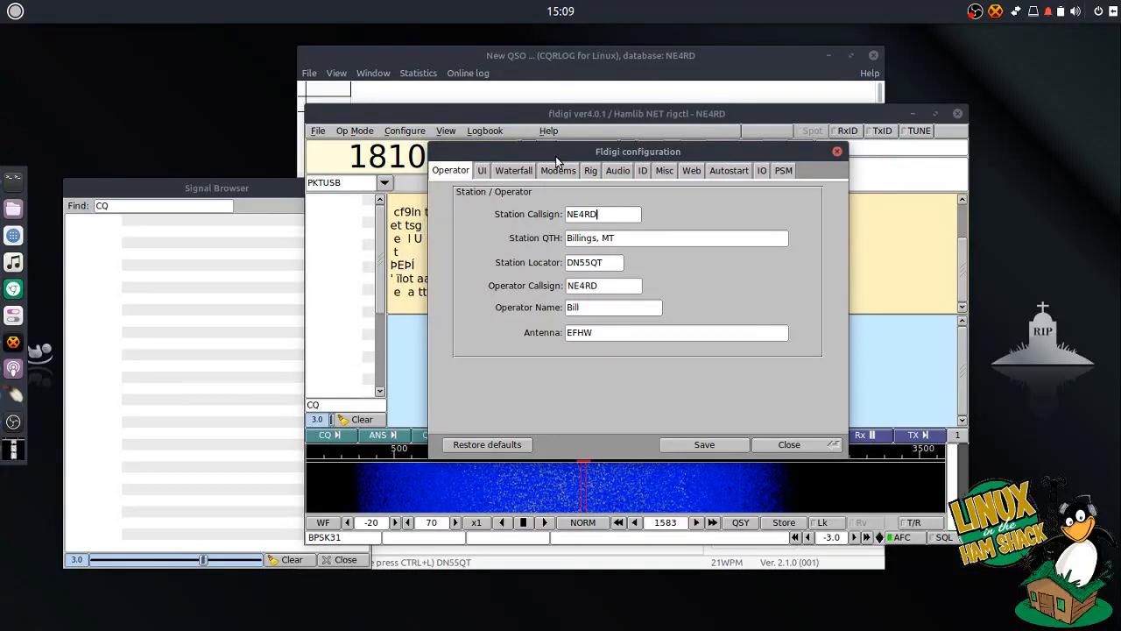
pyautogui.click(782, 446)
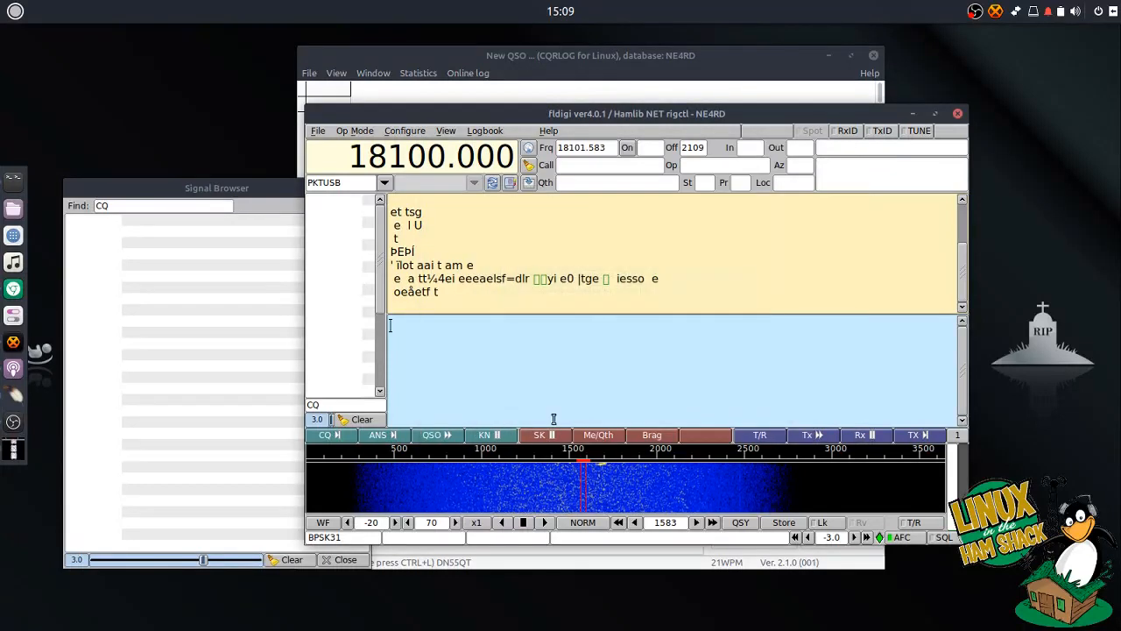
# - Check fldigi's Rig control Hamlib settings: Use Hamlib on, NET rigctl at localhost:4532
pyautogui.moveTo(544, 115); pyautogui.dragTo(468, 115)
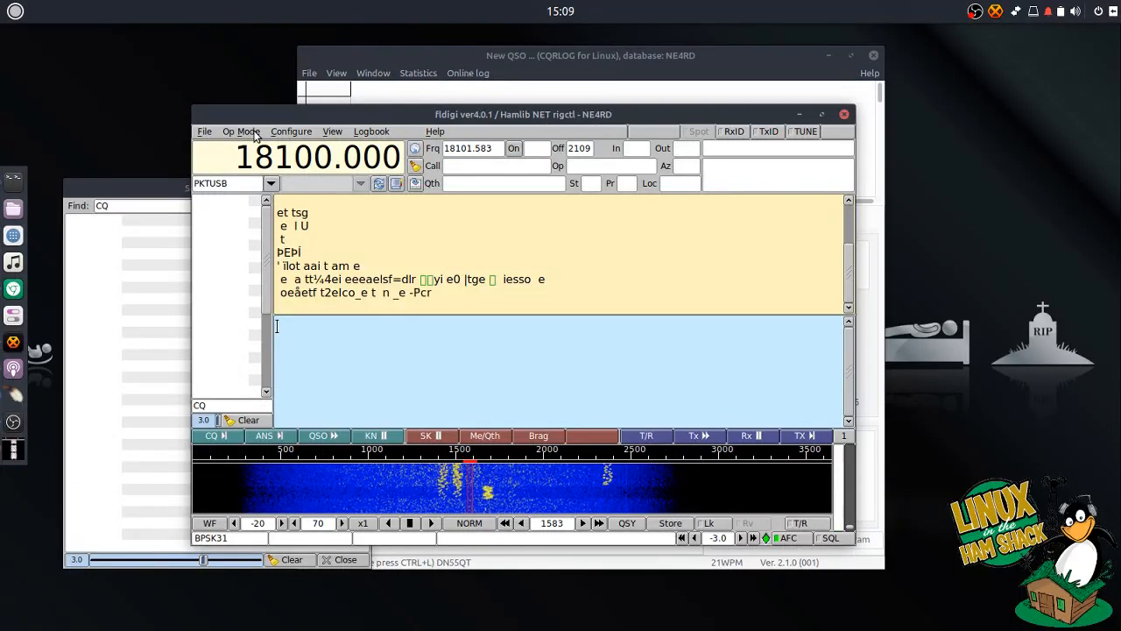
pyautogui.click(291, 131)
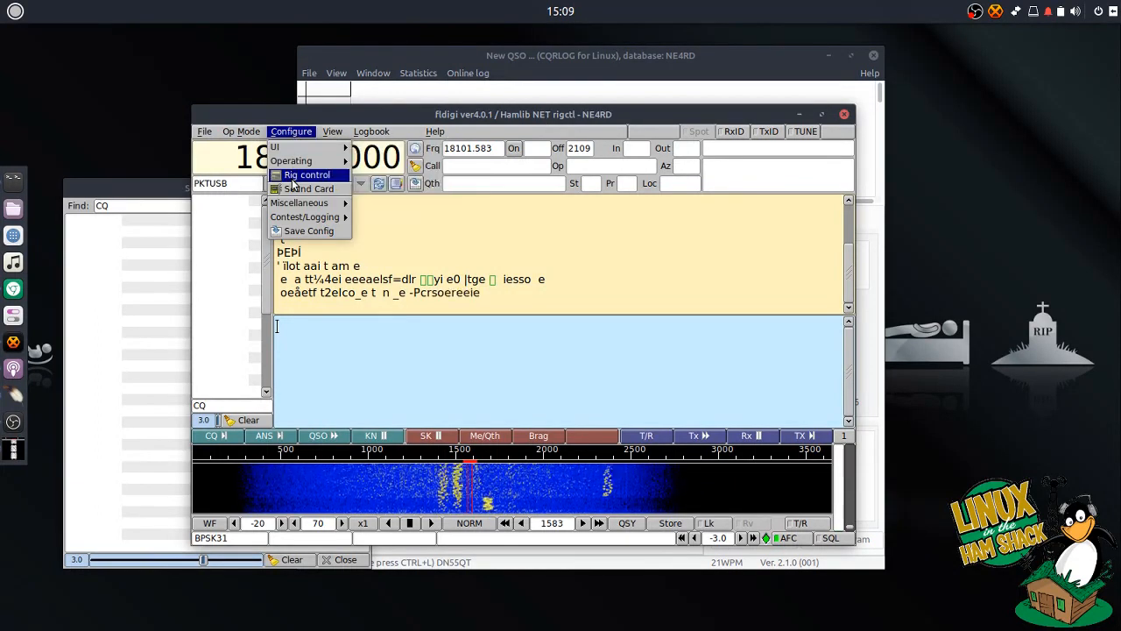
pyautogui.click(293, 181)
pyautogui.click(382, 195)
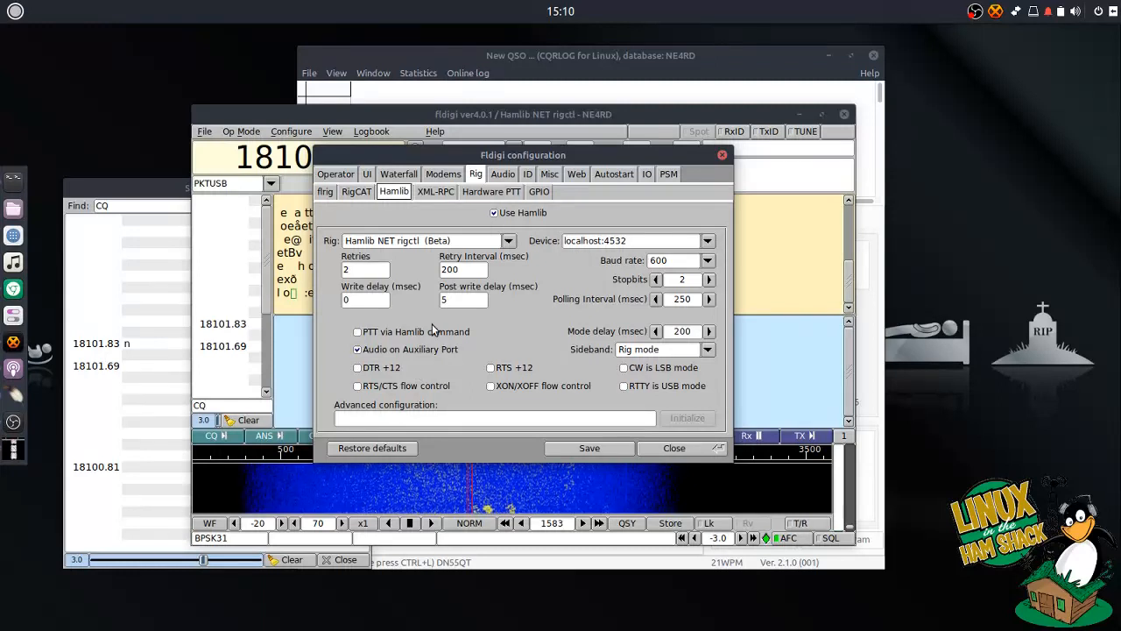
pyautogui.moveTo(478, 159); pyautogui.dragTo(551, 147)
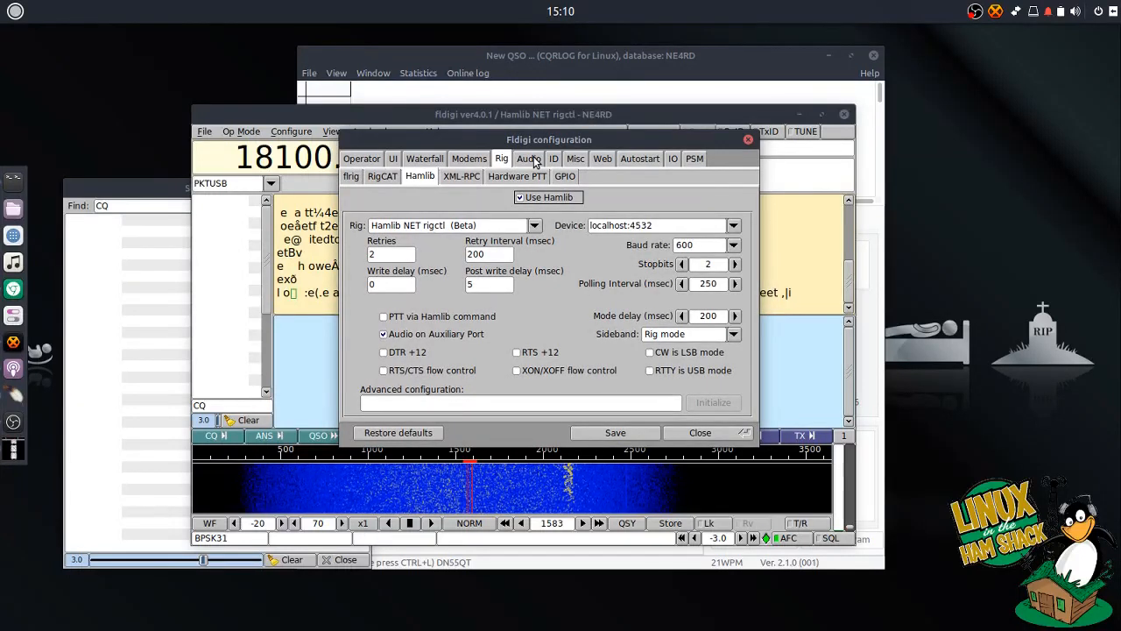
# - Set fldigi's PortAudio capture device to USB Audio CODEC (hw:4,0) on the Audio Devices page
pyautogui.click(531, 161)
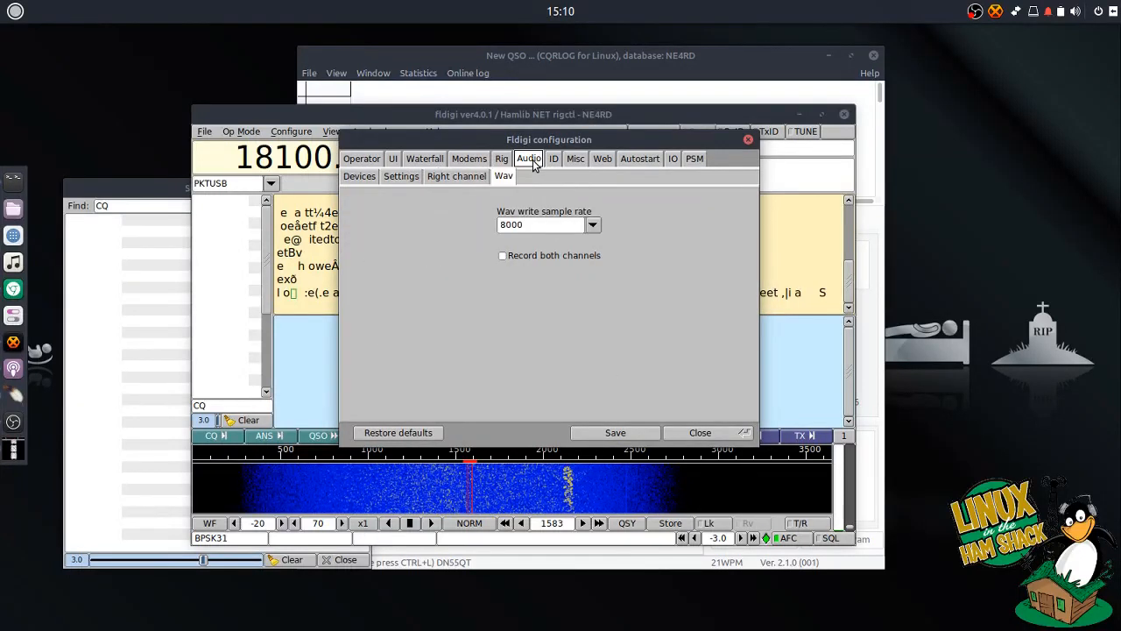
pyautogui.click(477, 162)
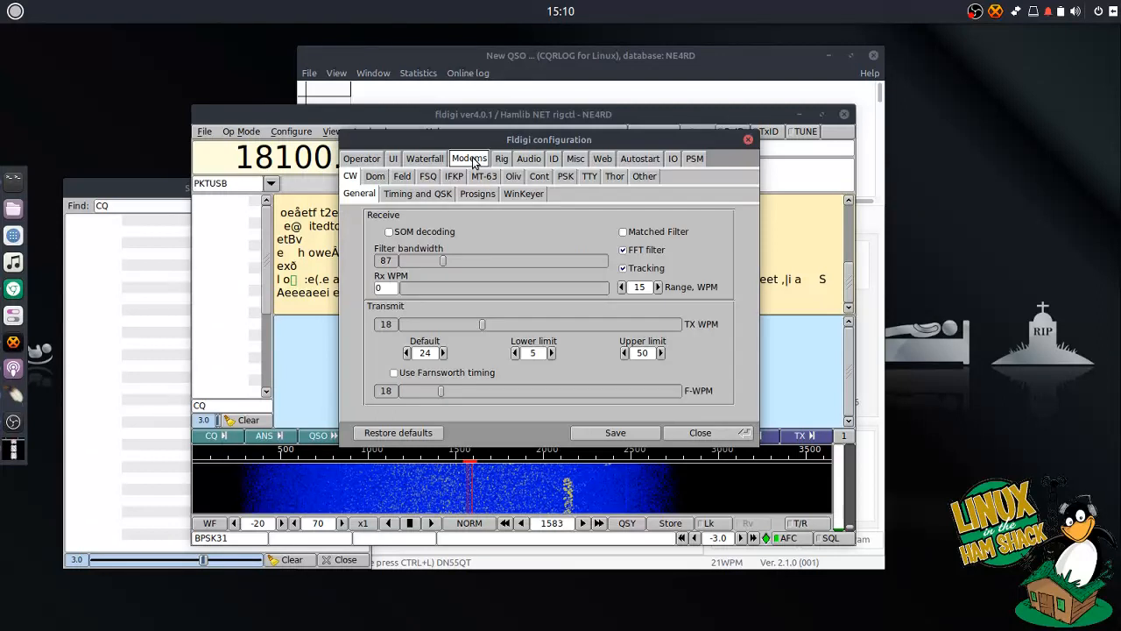
pyautogui.click(526, 162)
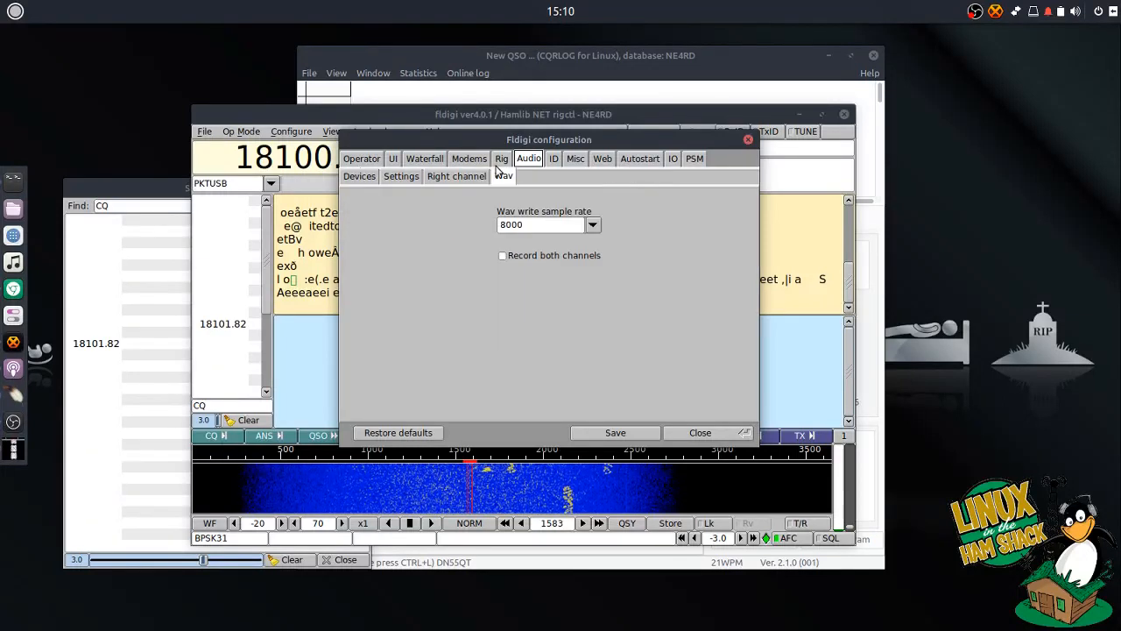
pyautogui.click(368, 178)
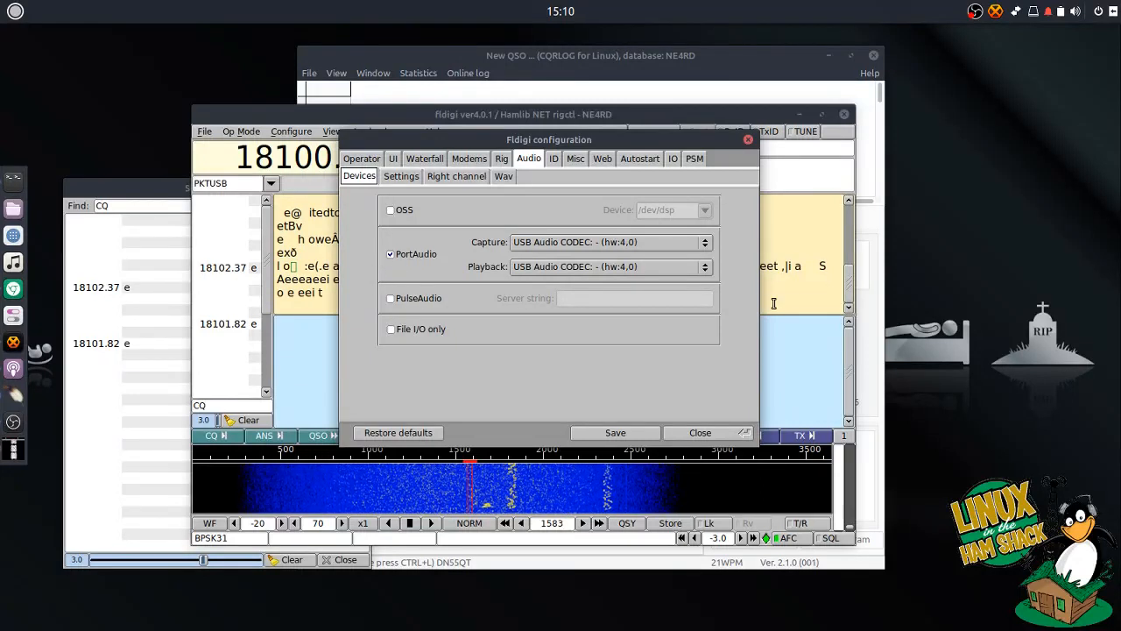
pyautogui.click(708, 247)
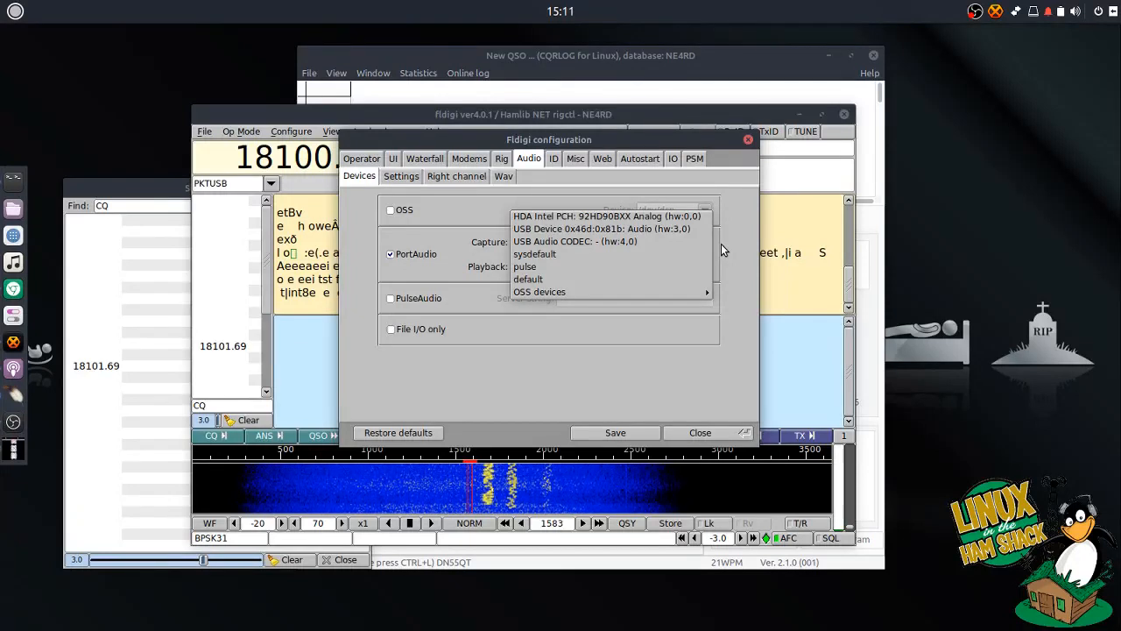
pyautogui.click(705, 242)
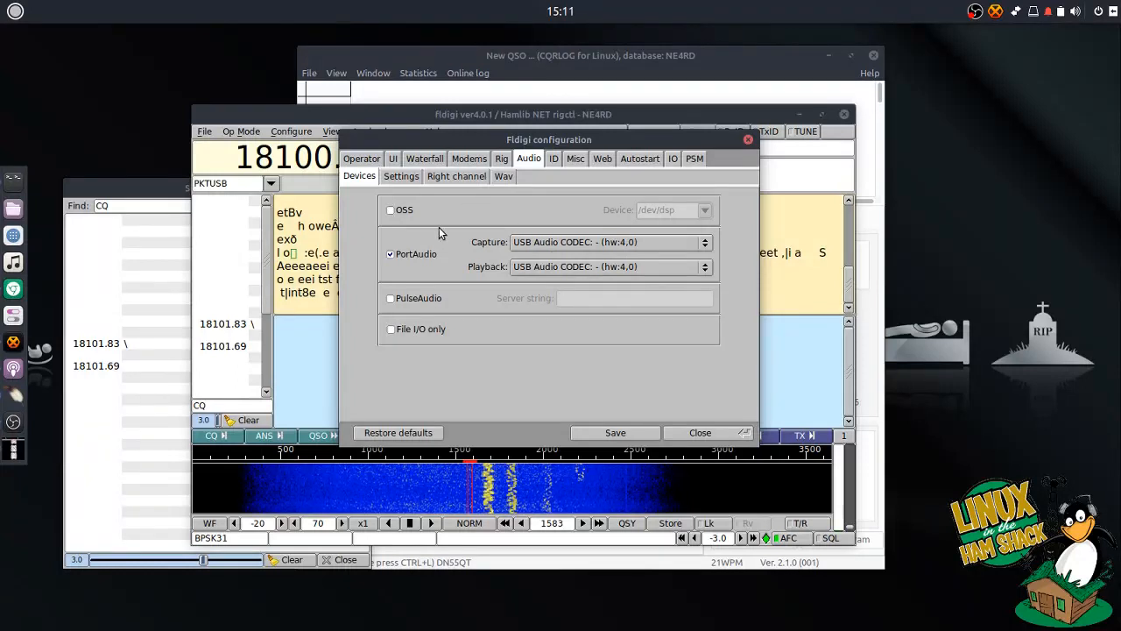
# - Close the configuration dialog and retune the rig from 18100.000 to 14070.000 on 20m
pyautogui.click(748, 140)
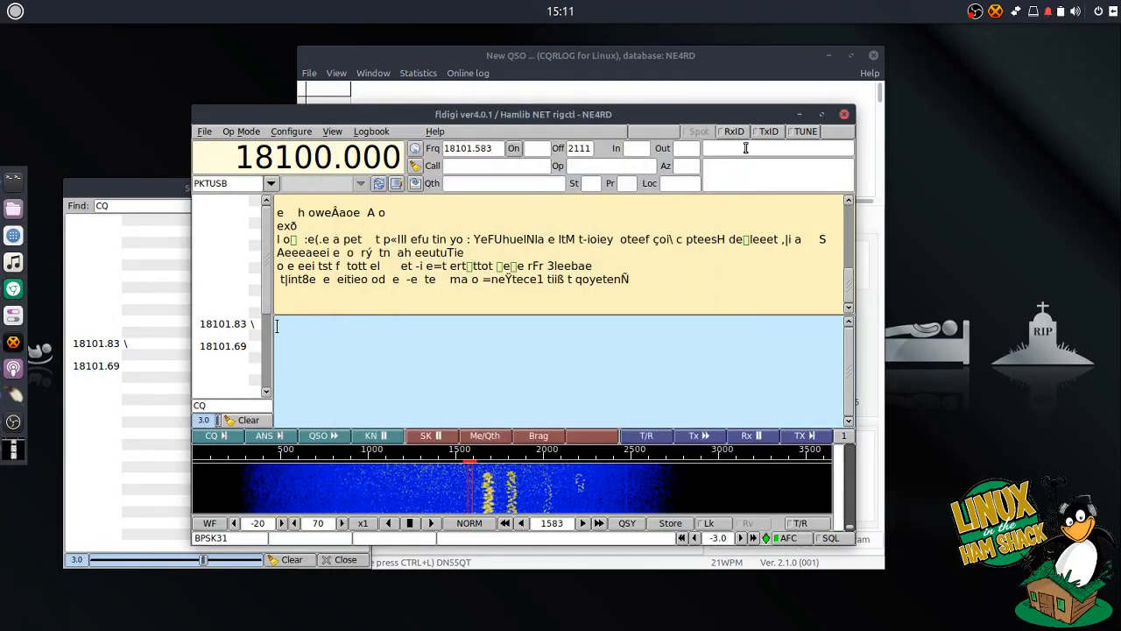
pyautogui.moveTo(613, 119); pyautogui.dragTo(629, 110)
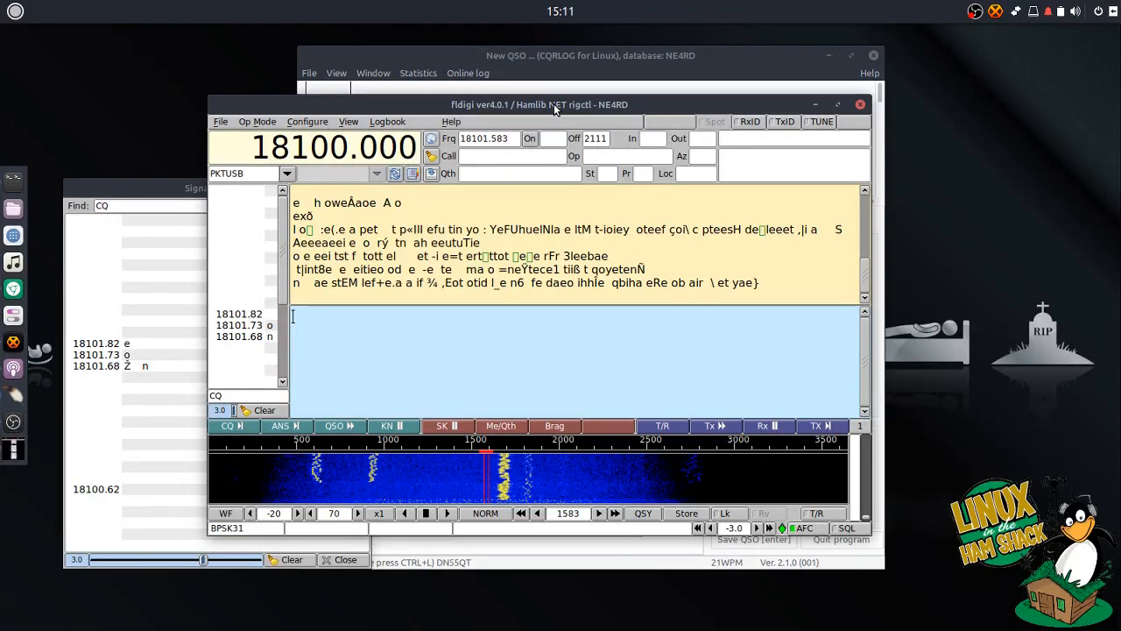
pyautogui.moveTo(555, 108); pyautogui.dragTo(539, 102)
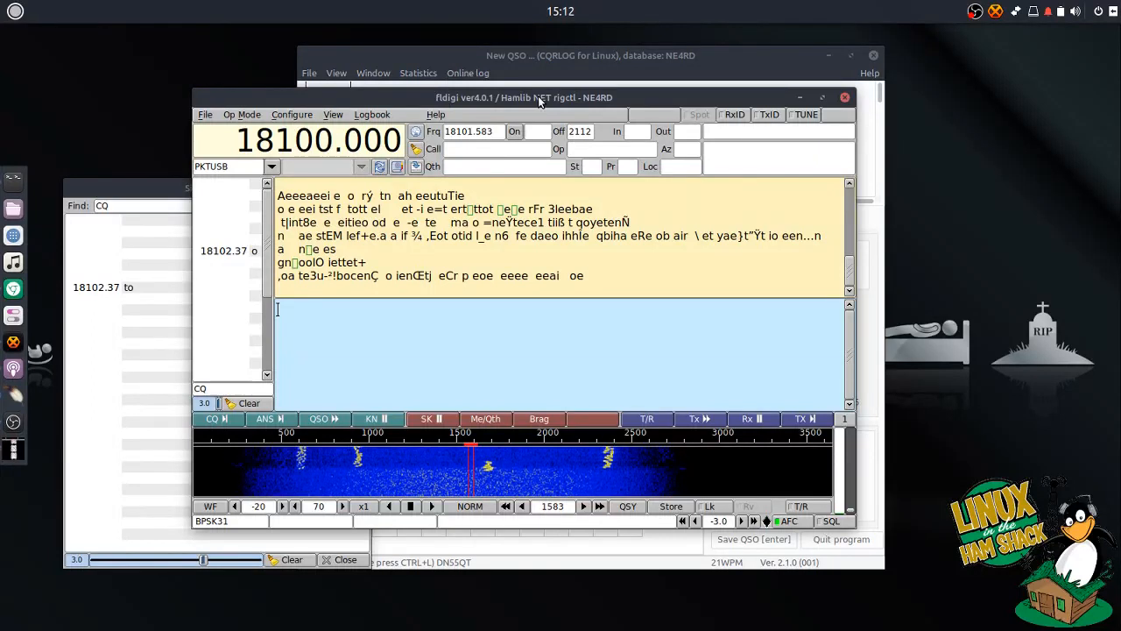
pyautogui.moveTo(671, 102); pyautogui.dragTo(643, 98)
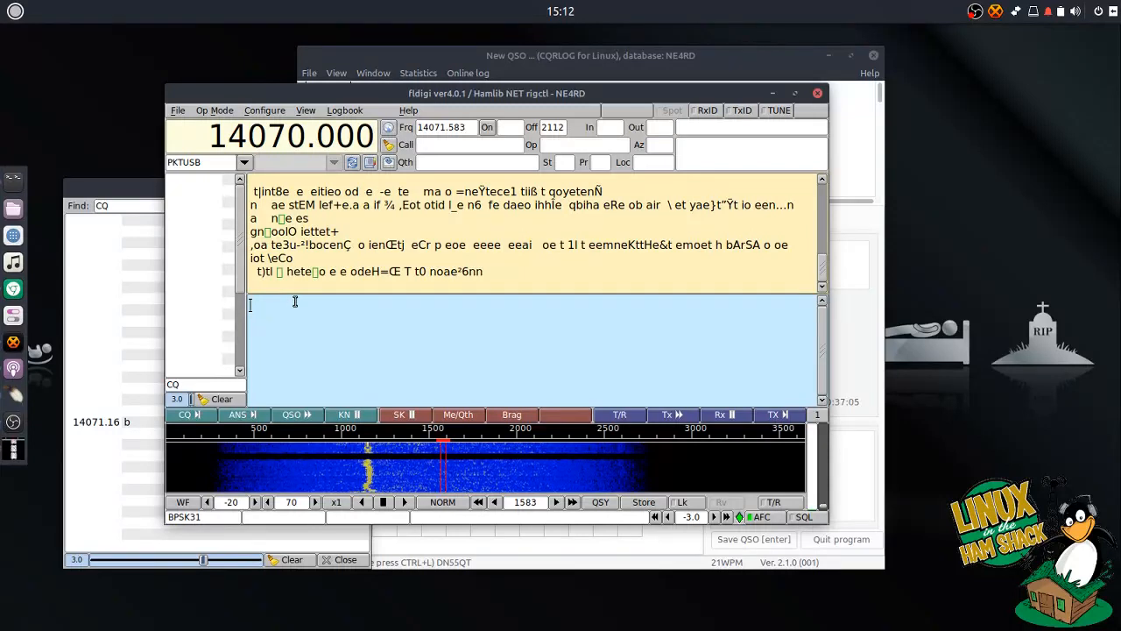
# - Tune onto the signal near 1152 Hz and place the Signal Browser beside fldigi
pyautogui.click(367, 482)
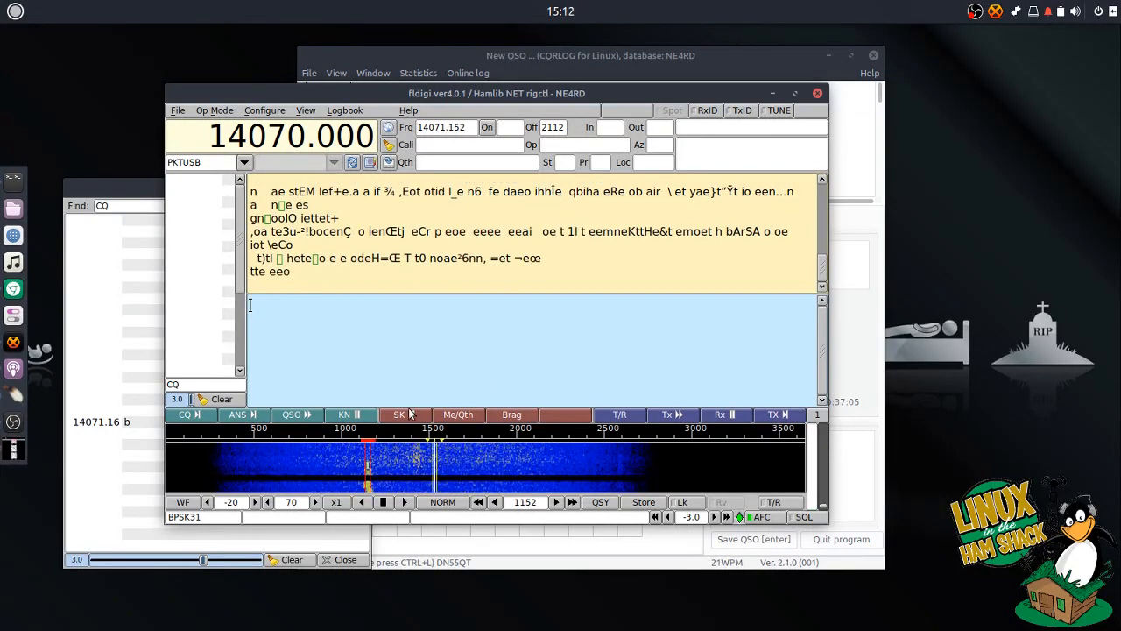
pyautogui.moveTo(323, 91); pyautogui.dragTo(536, 146)
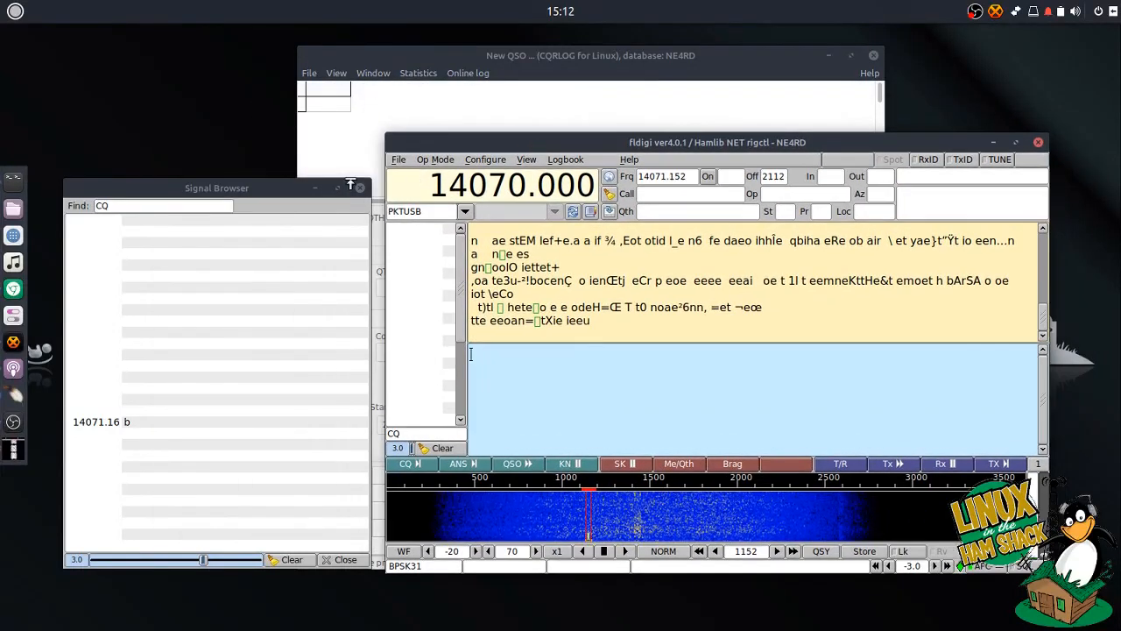
pyautogui.moveTo(243, 189); pyautogui.dragTo(228, 132)
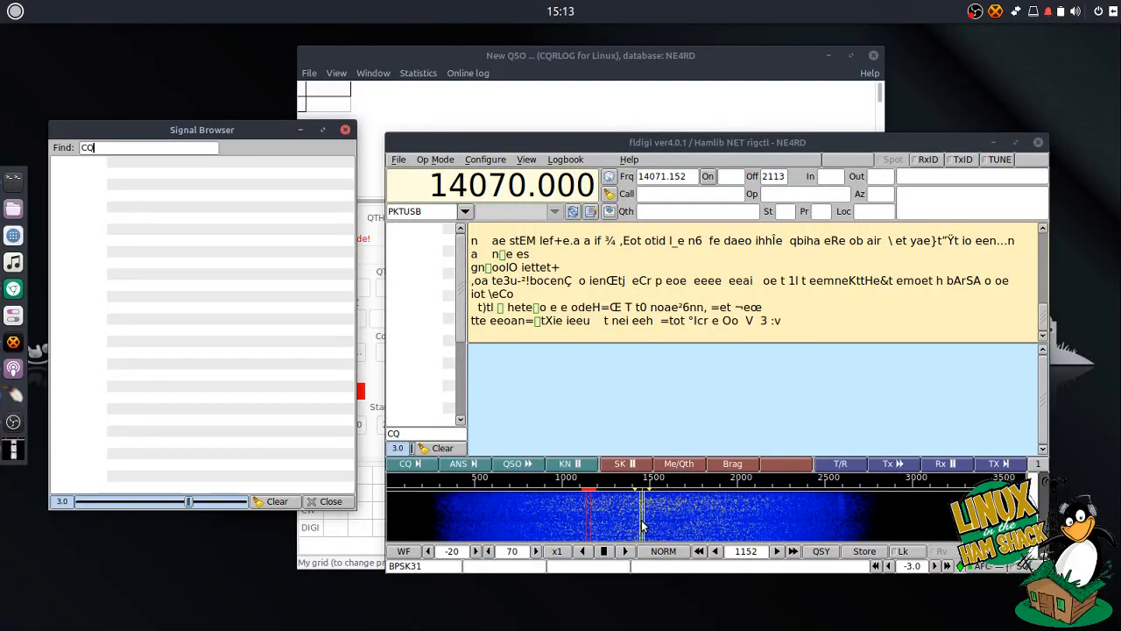
# - Set the receive offset to 1648 Hz (14071.648) and start calling CQ
pyautogui.click(644, 517)
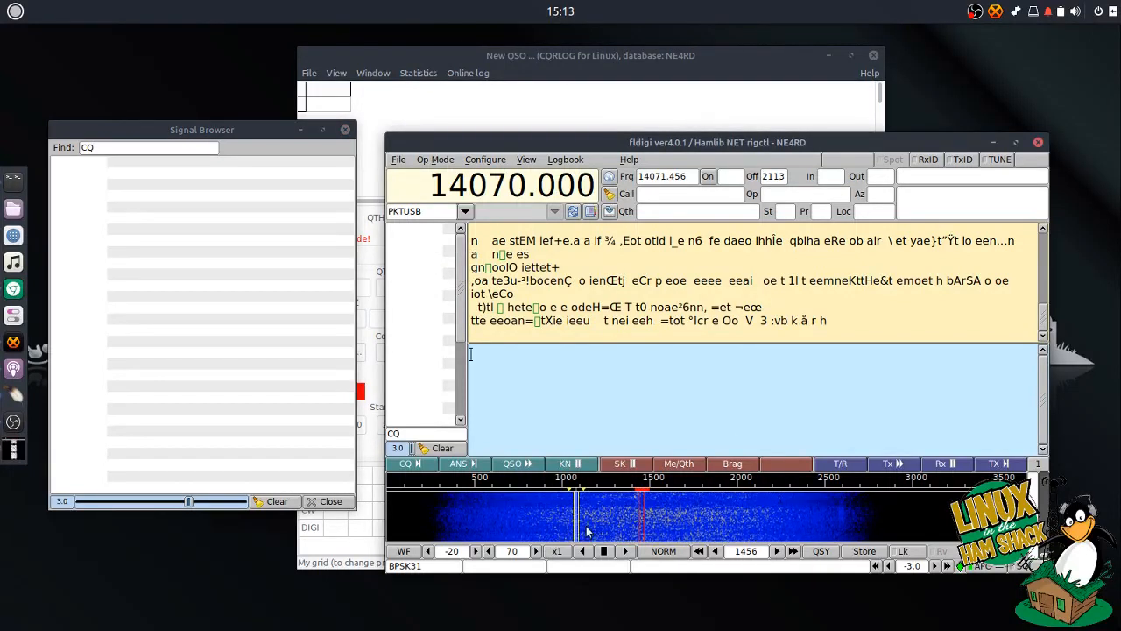
pyautogui.click(638, 523)
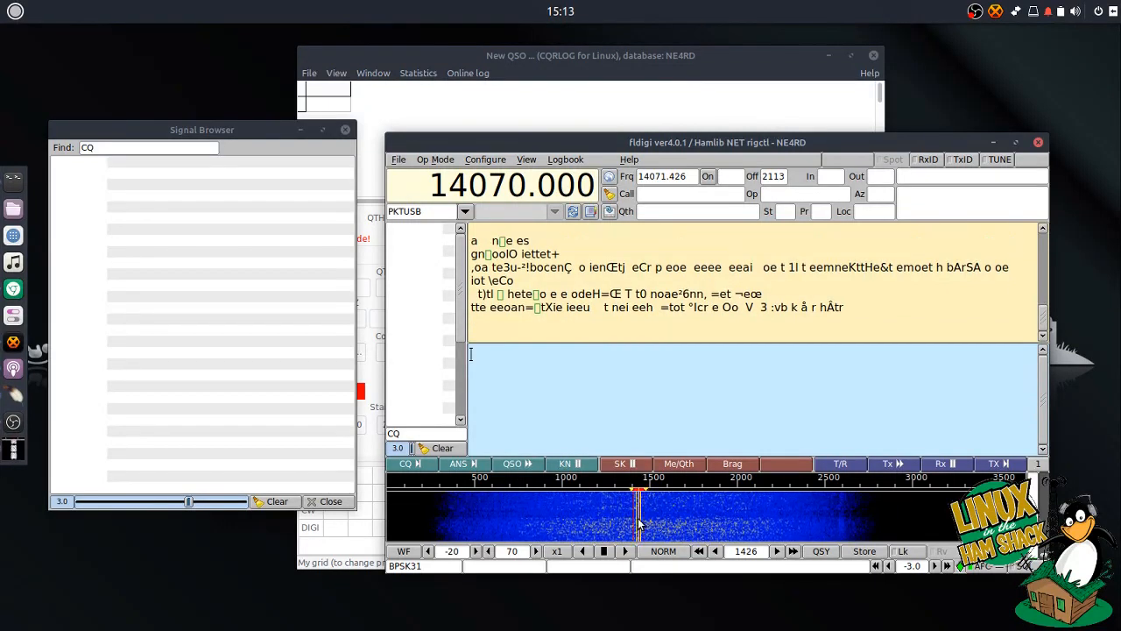
pyautogui.click(701, 524)
pyautogui.click(674, 526)
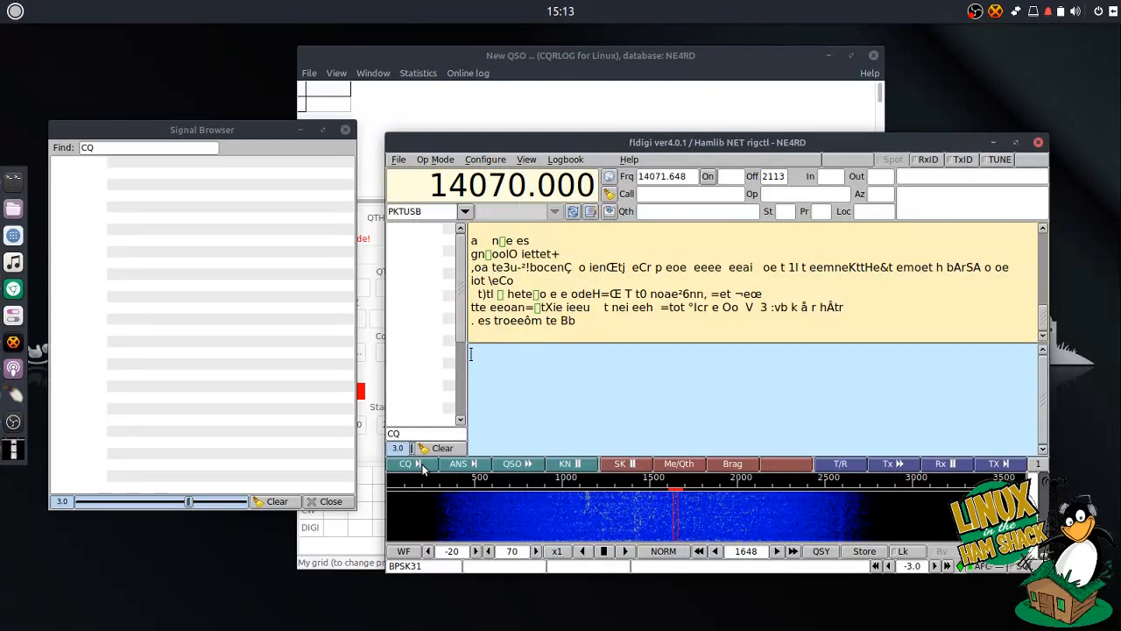
pyautogui.click(412, 464)
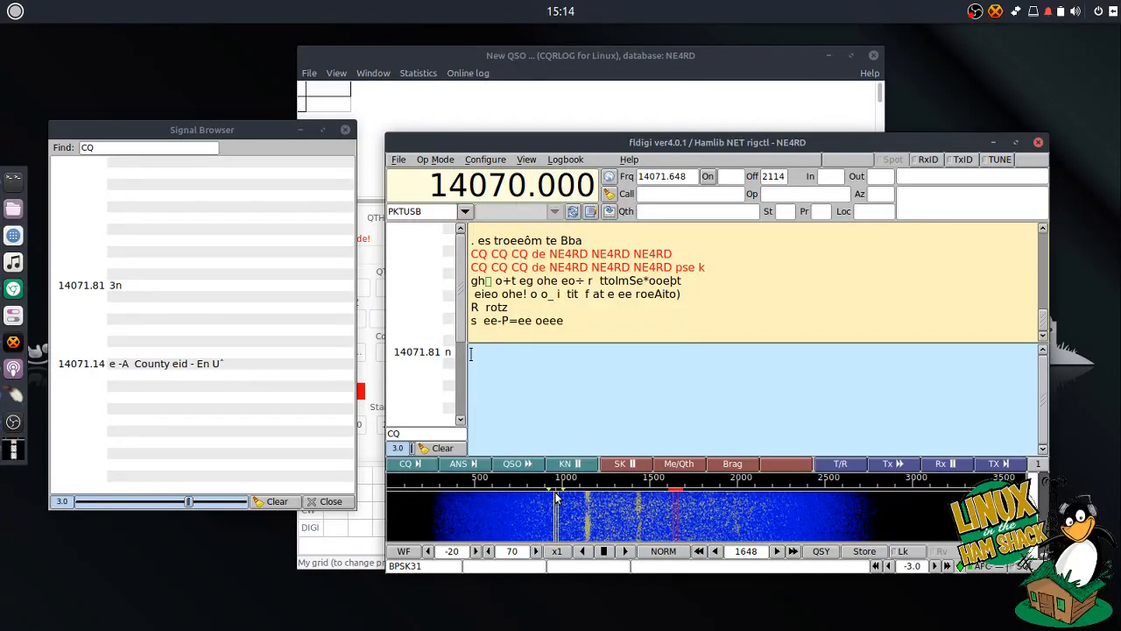
# - Send another CQ call and watch for the reply decoded at 14071.650
pyautogui.click(424, 470)
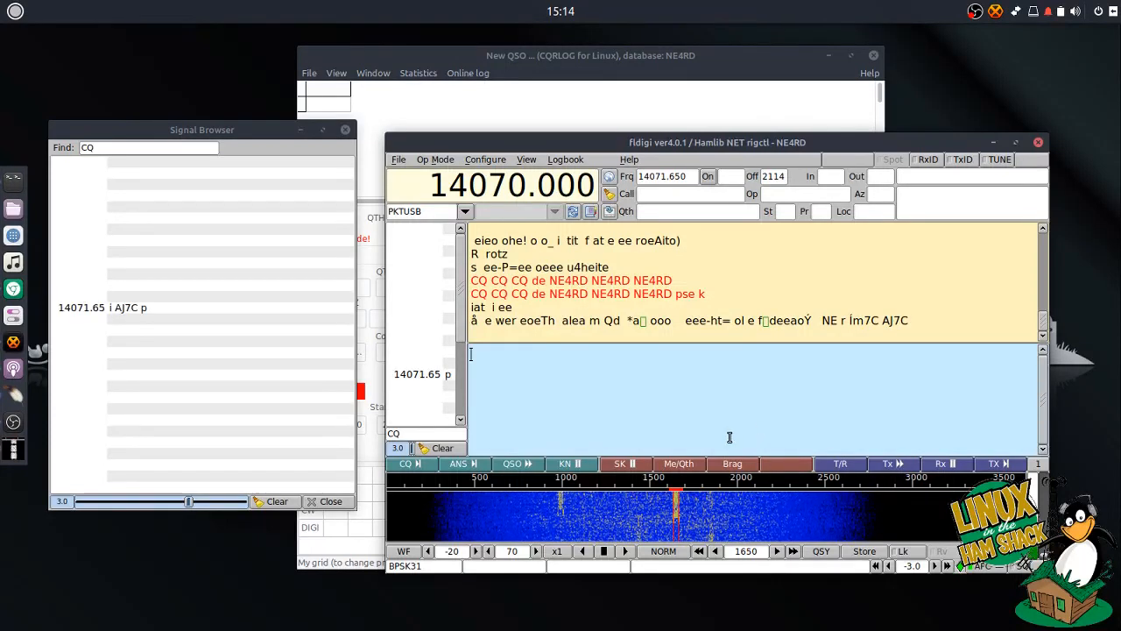
# - Put the answering station's callsign in the Call field and send the ANS reply
pyautogui.click(895, 321)
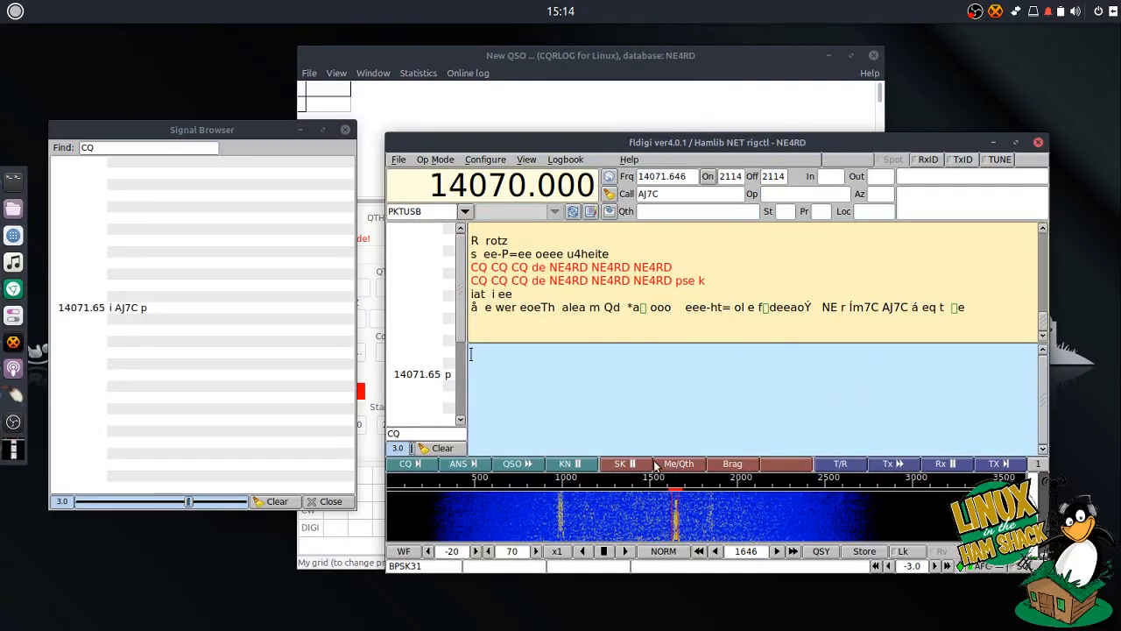
pyautogui.click(462, 463)
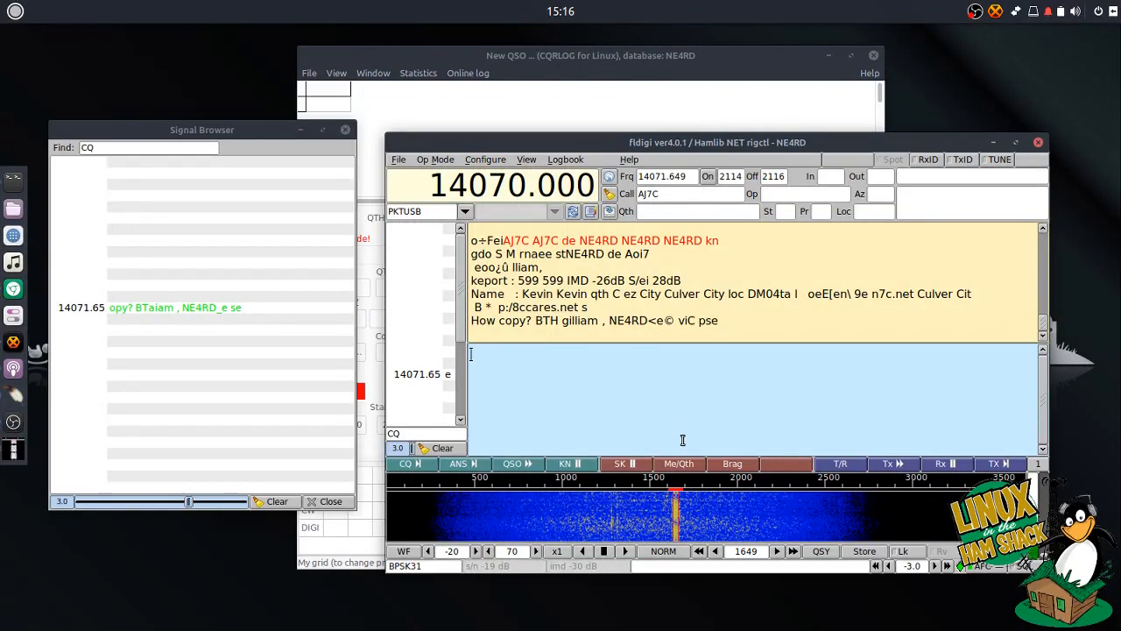
# - Start a QSO reply with a greeting and a note about the fldigi and cqrlog YouTube video
pyautogui.click(524, 464)
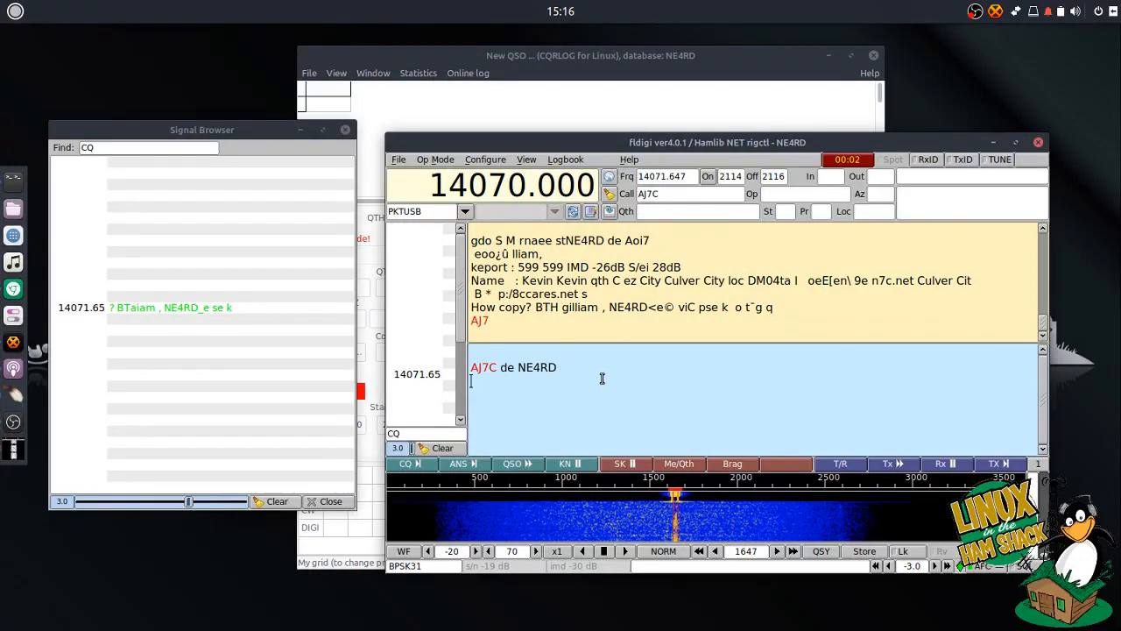
pyautogui.write('Hi Kevin,')
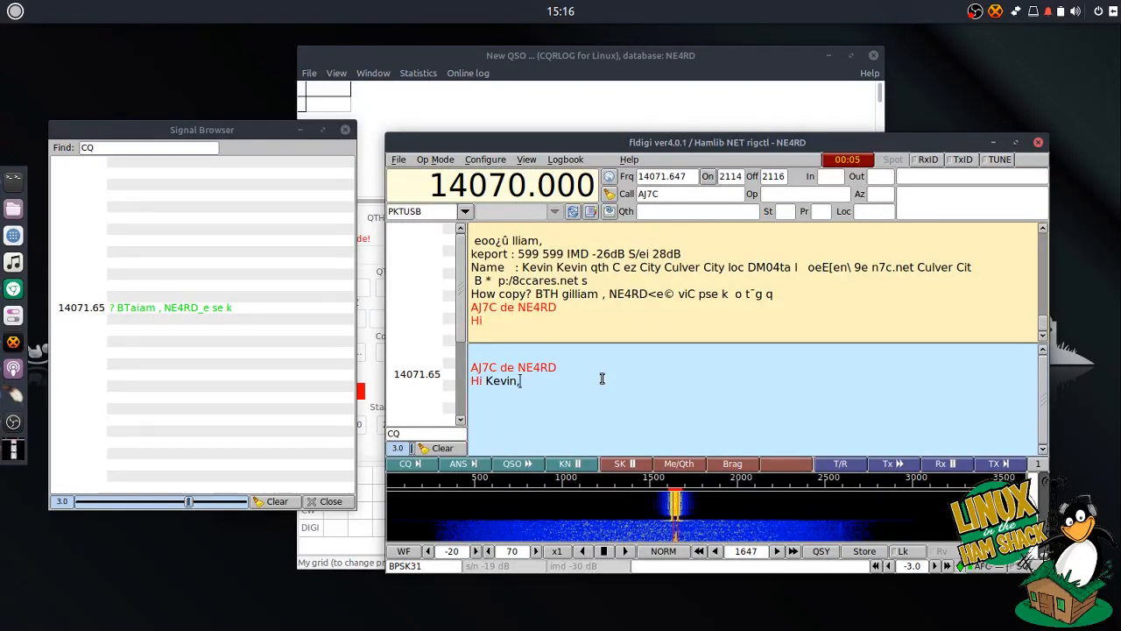
pyautogui.press('Return')
pyautogui.write('Getting partial ')
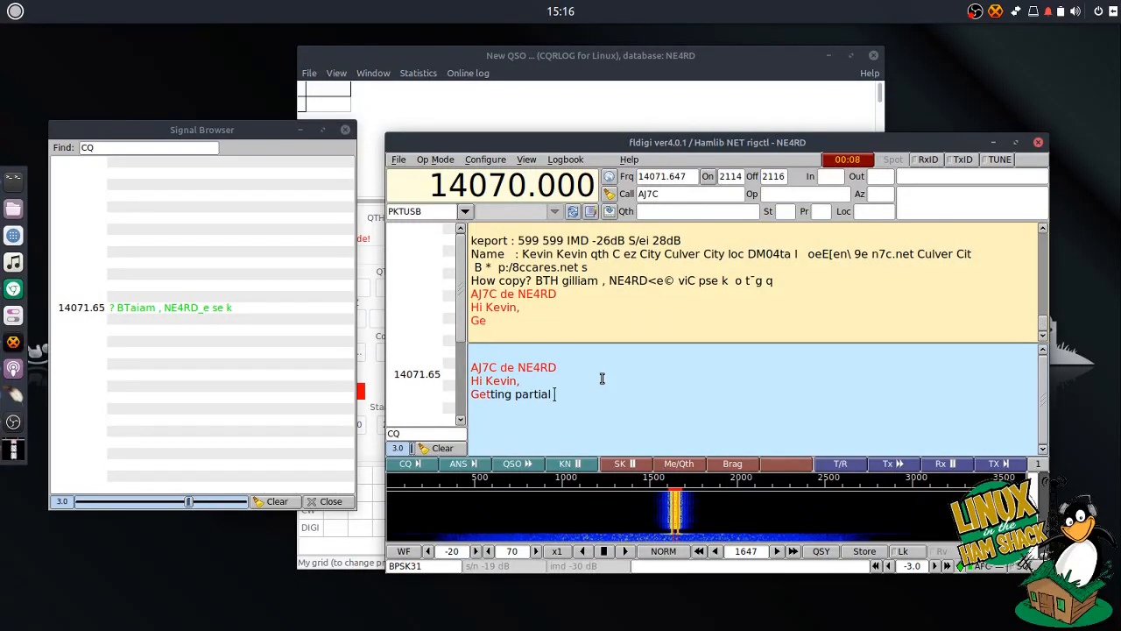
pyautogui.write('copy on you.  Doip')
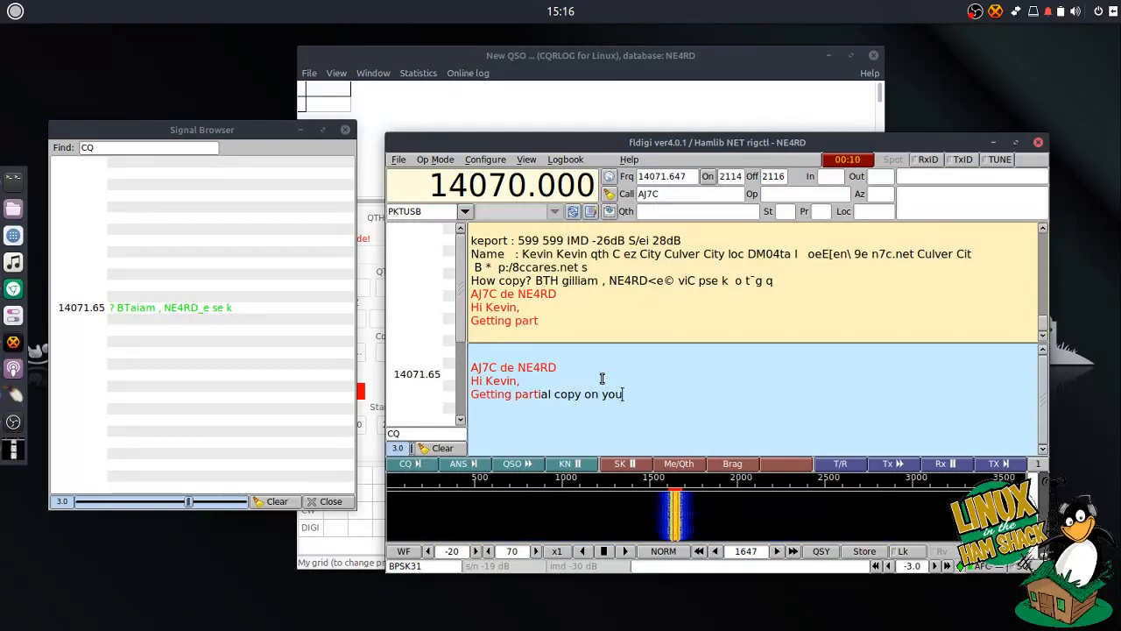
pyautogui.press('BackSpace')
pyautogui.press('BackSpace')
pyautogui.write('ing')
pyautogui.write(' a Yout')
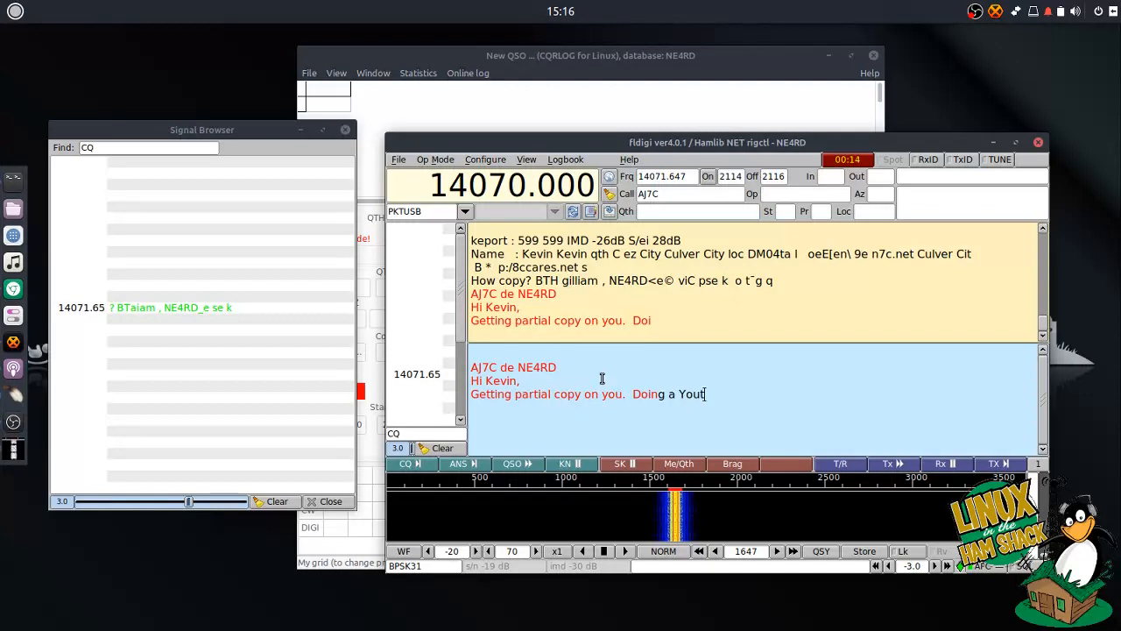
pyautogui.write('ube video')
pyautogui.press('Return')
pyautogui.write('fo')
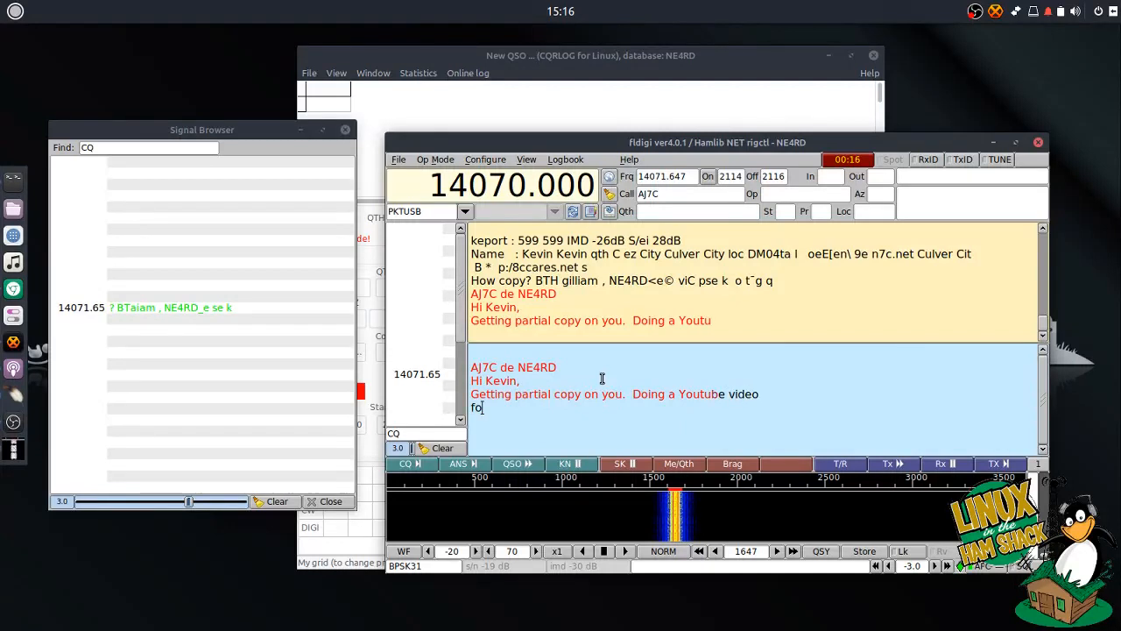
pyautogui.write('r fldigi and cqrlo')
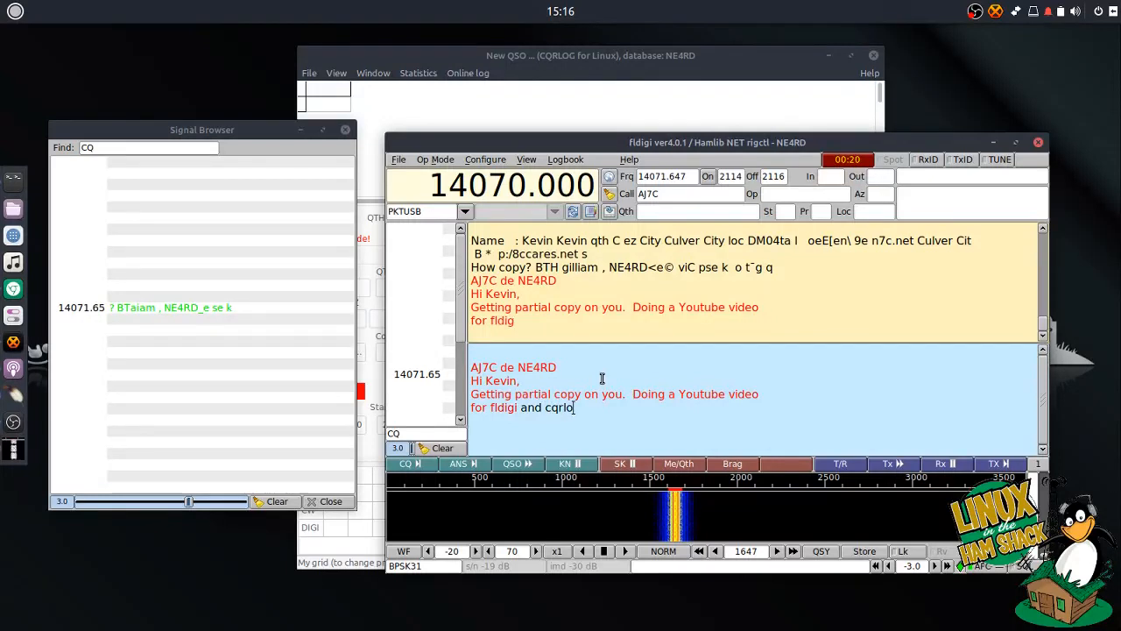
pyautogui.write('g.')
# - Add lines for RST 559, locator DN55QT, the home city and 'How Copy?'
pyautogui.press('Return')
pyautogui.write('RST')
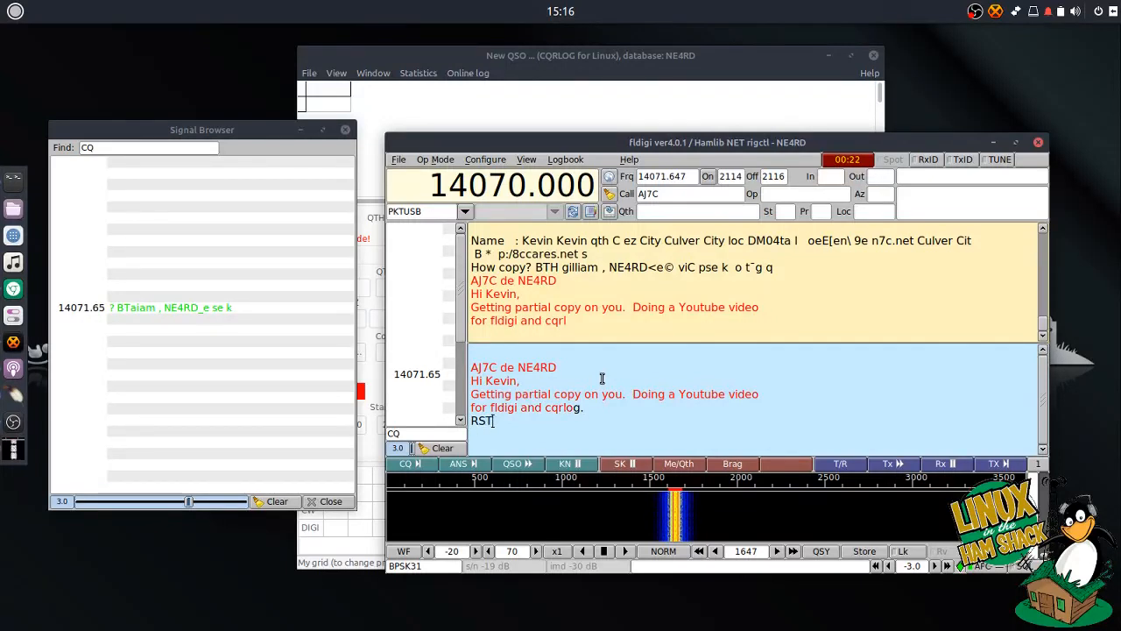
pyautogui.write(' 559')
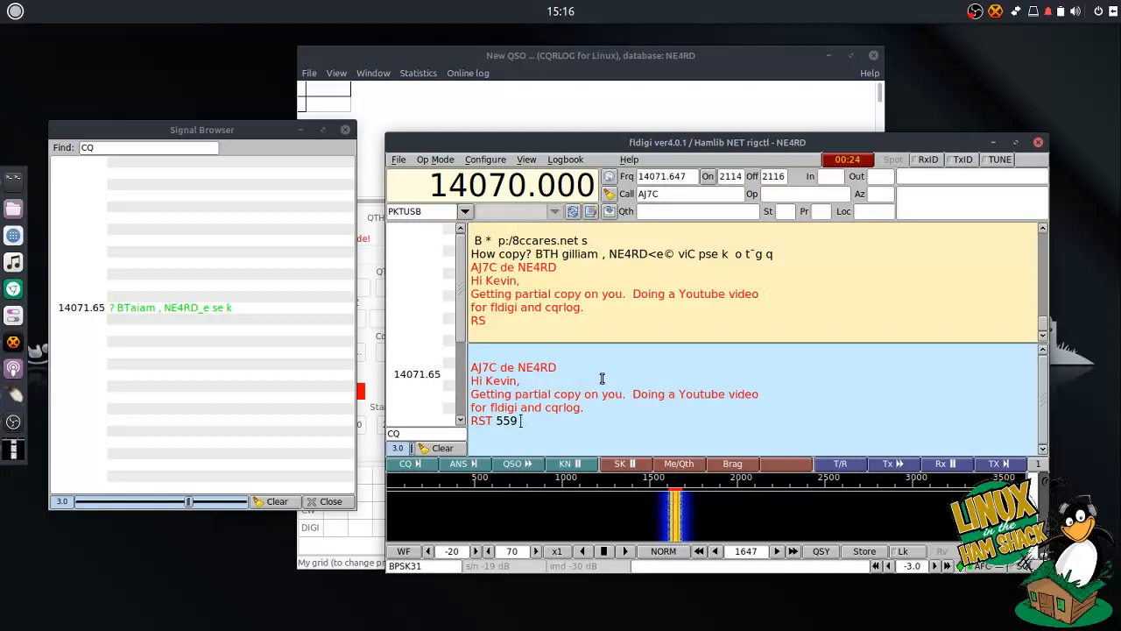
pyautogui.write(' 559 559')
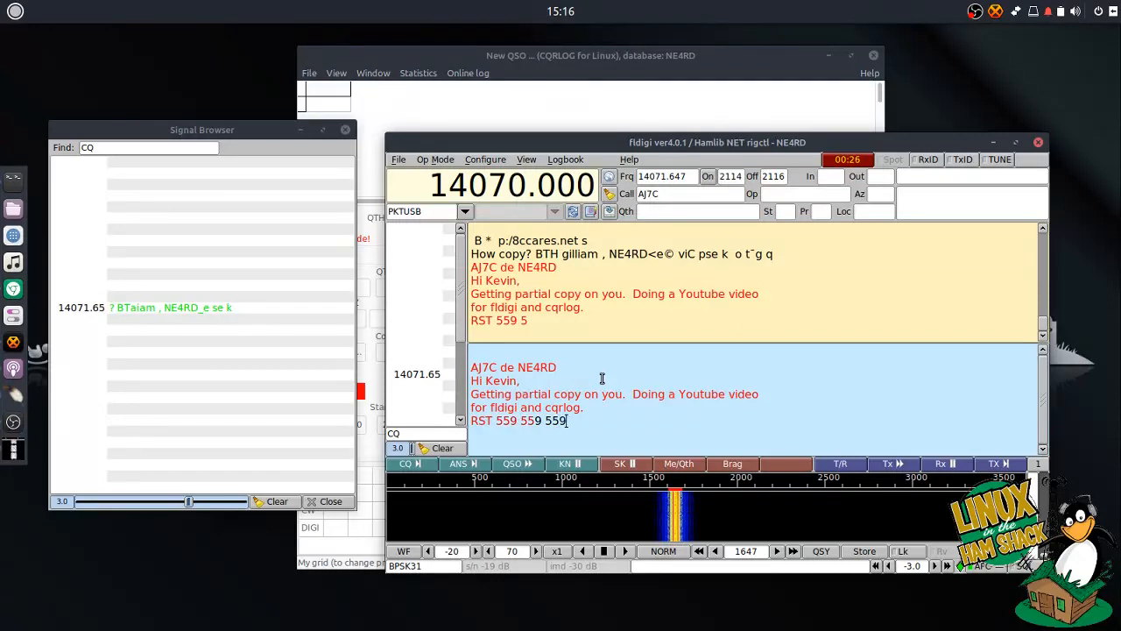
pyautogui.press('Return')
pyautogui.write('LOC DN')
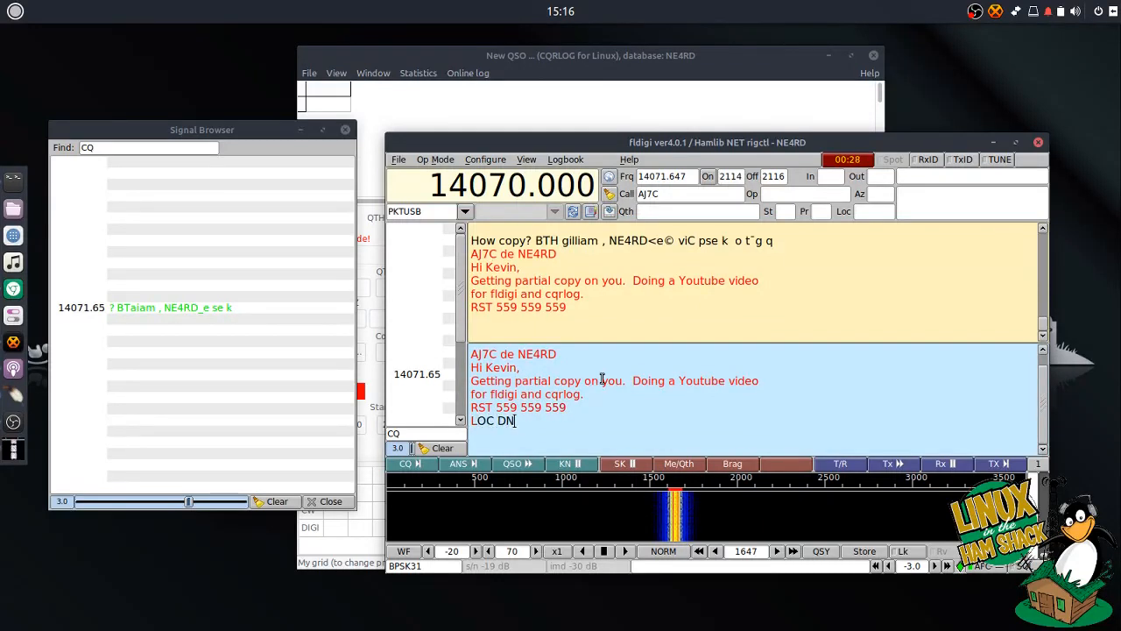
pyautogui.write('55QT DN55QT')
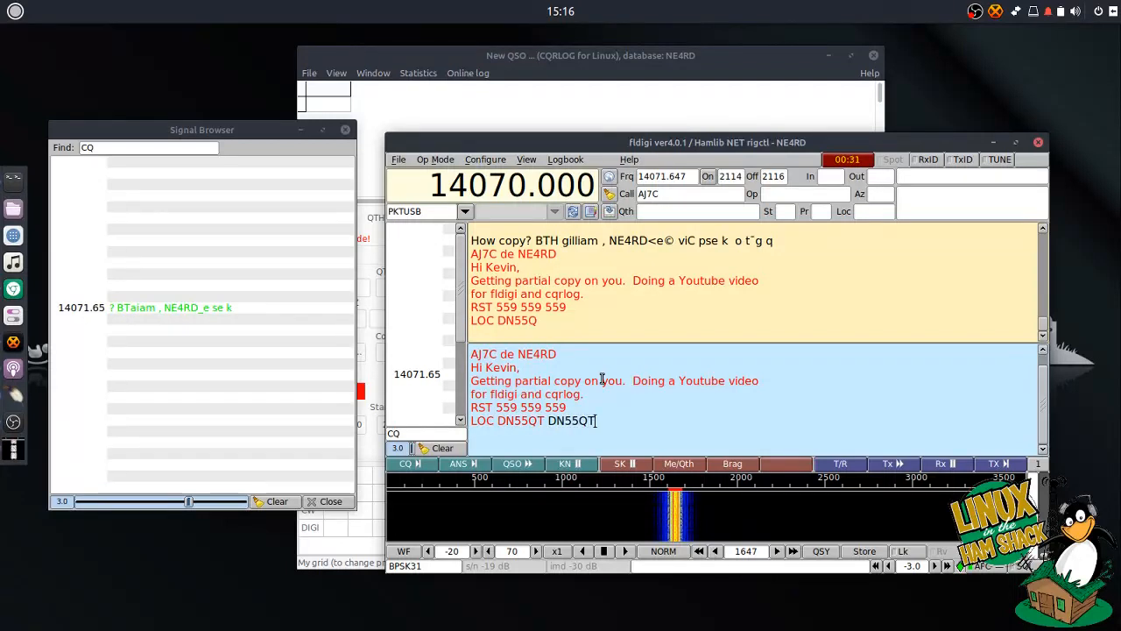
pyautogui.press('Return')
pyautogui.write('Billings, Montan')
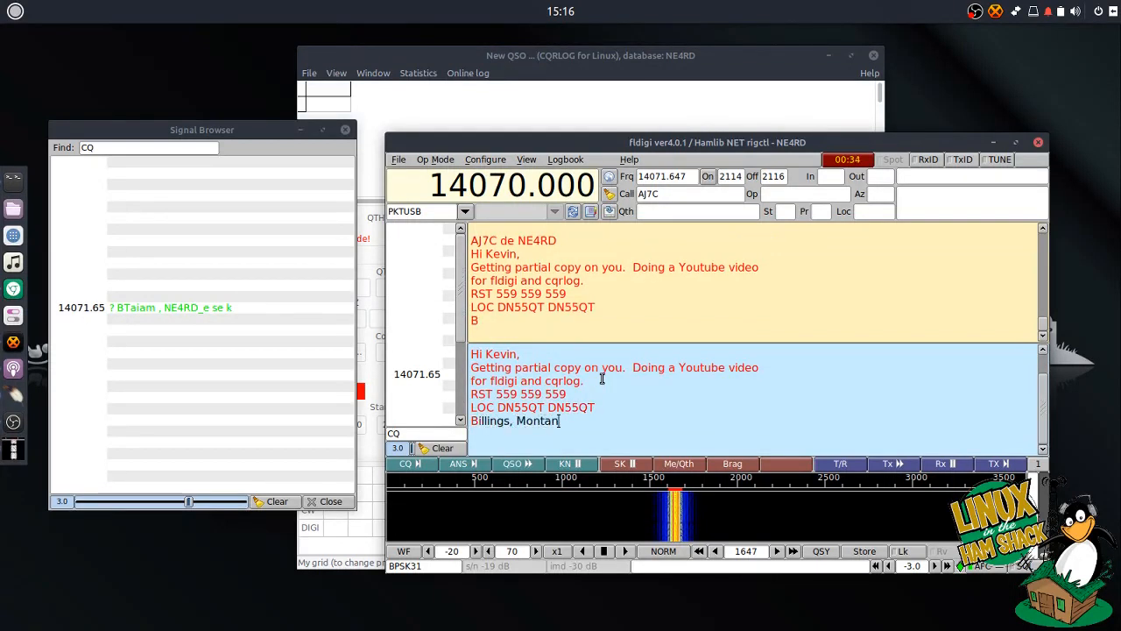
pyautogui.write('a Billin')
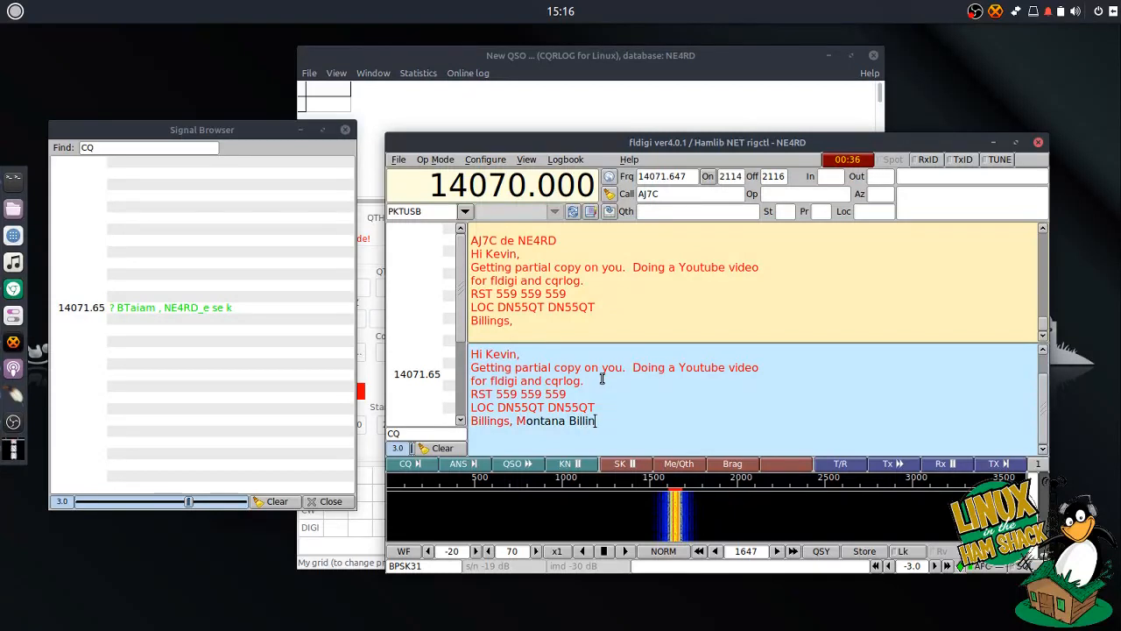
pyautogui.write('gs, Montana')
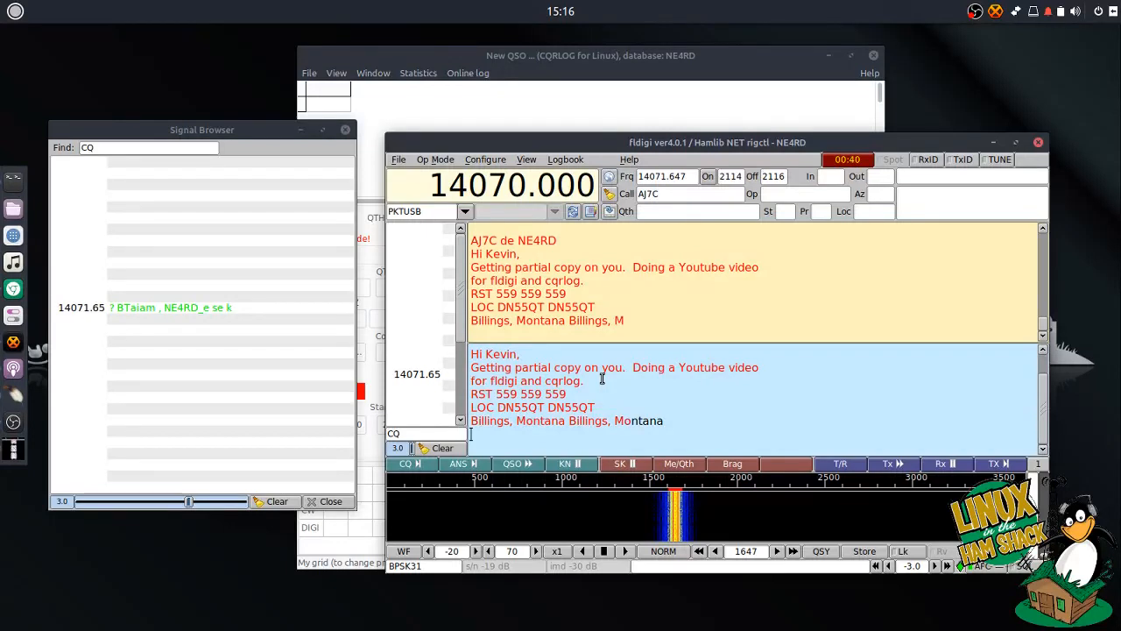
pyautogui.press('Return')
pyautogui.write('How Copy?')
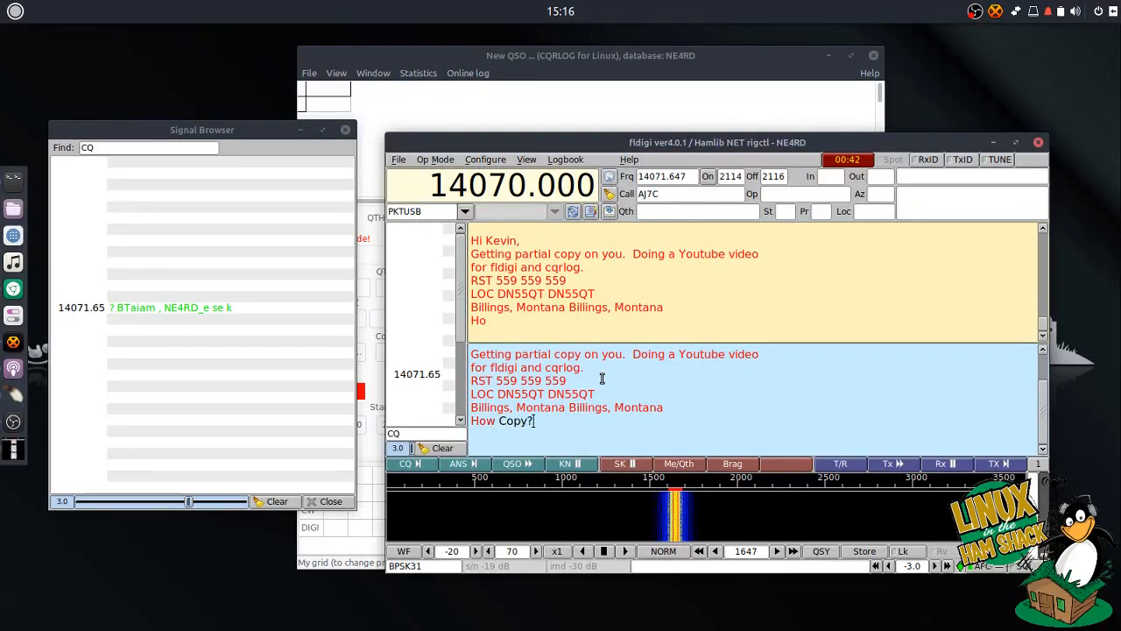
# - Send KN to hand back the over and decode their reply about copy, licensing and LoTW
pyautogui.click(579, 461)
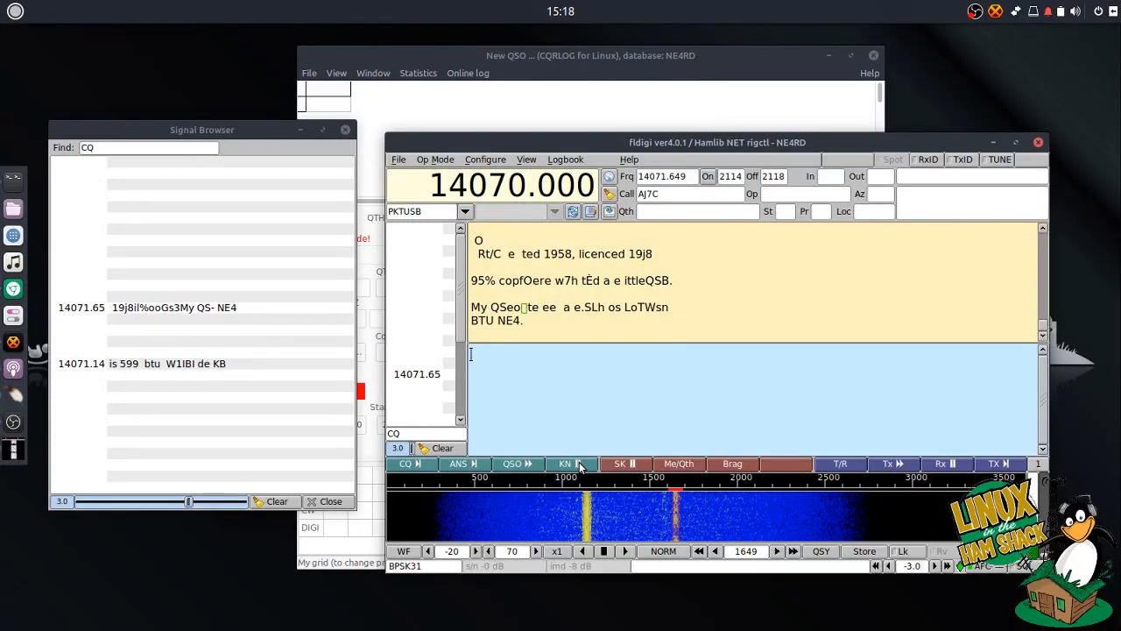
# - Transmit reply lines about lots of QSB, 70% copy, thanks for the contact, and '73 73 73'
pyautogui.click(514, 463)
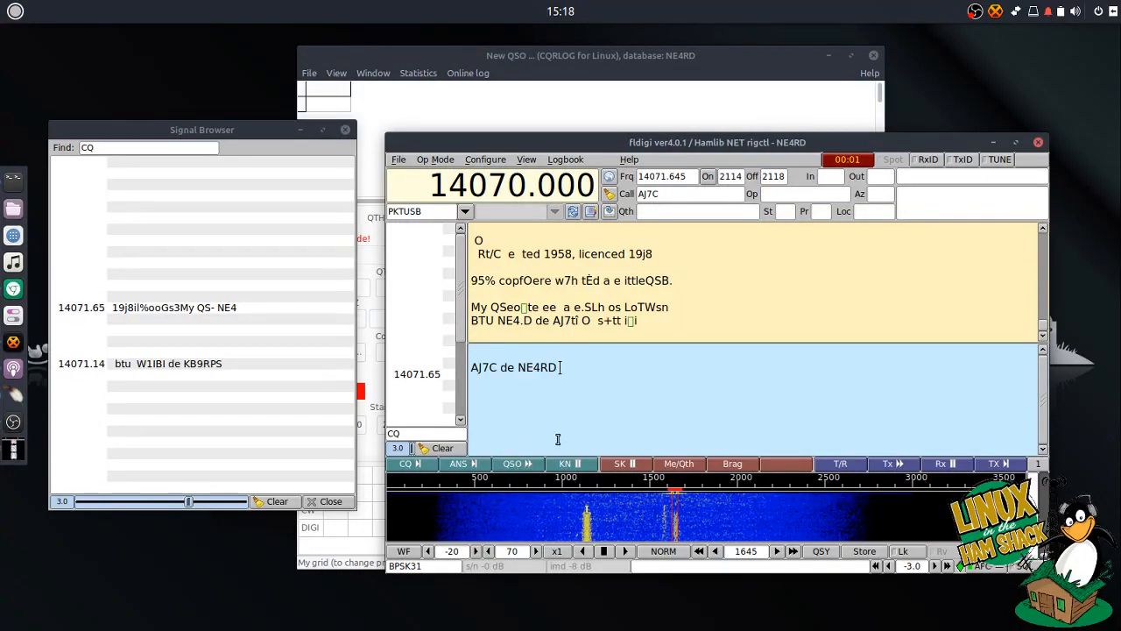
pyautogui.press('Return')
pyautogui.write('FB K')
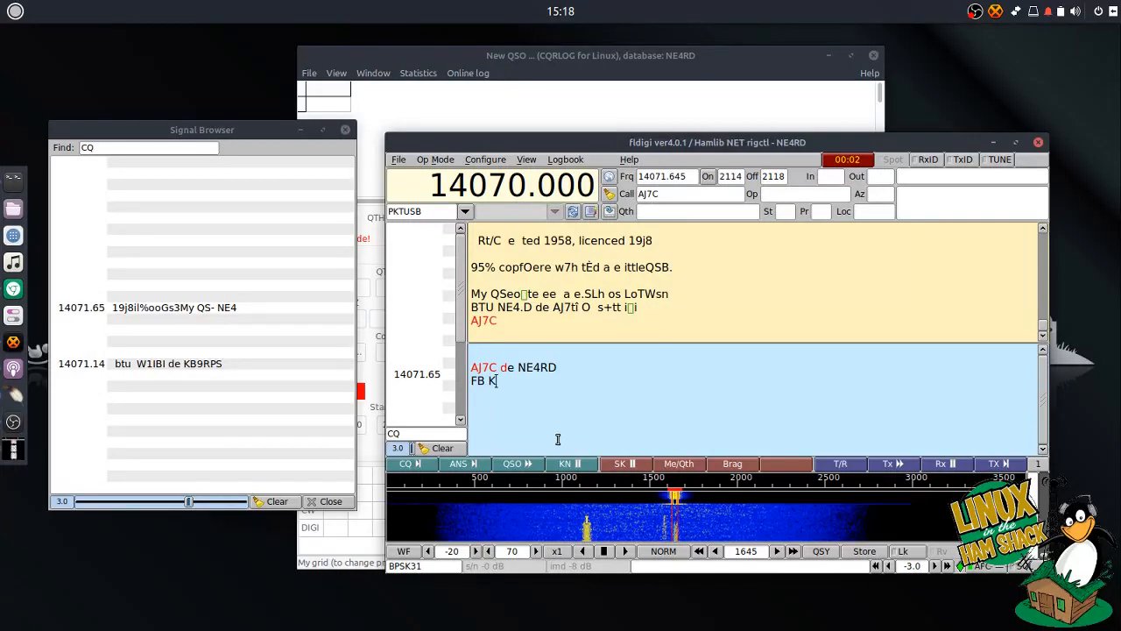
pyautogui.write('evin, lot')
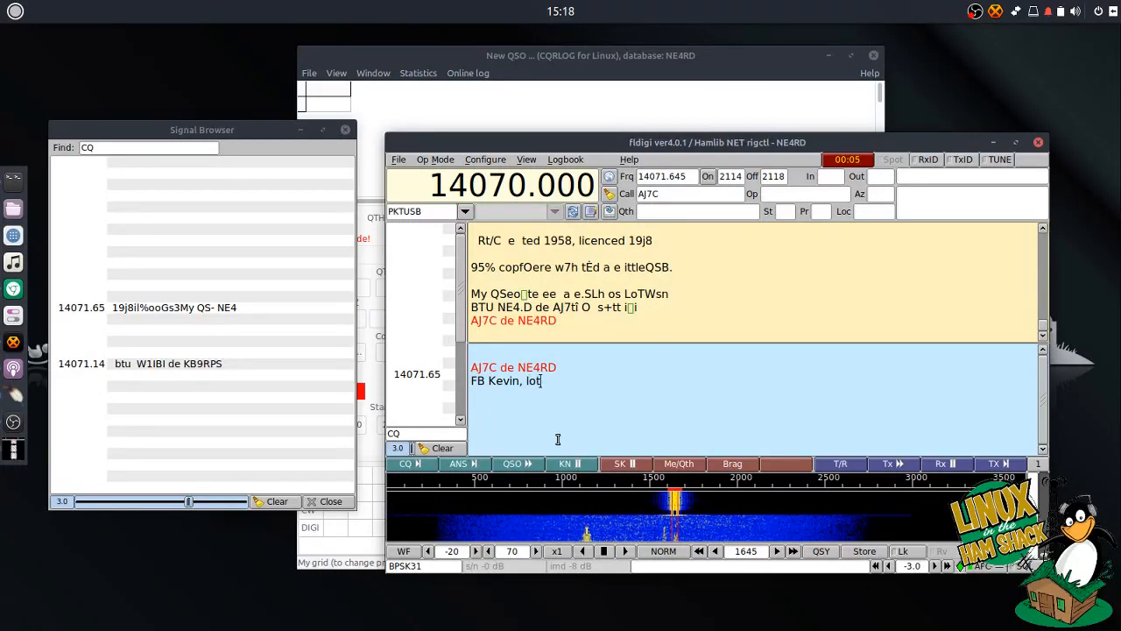
pyautogui.write('s of QSB QSB here as well')
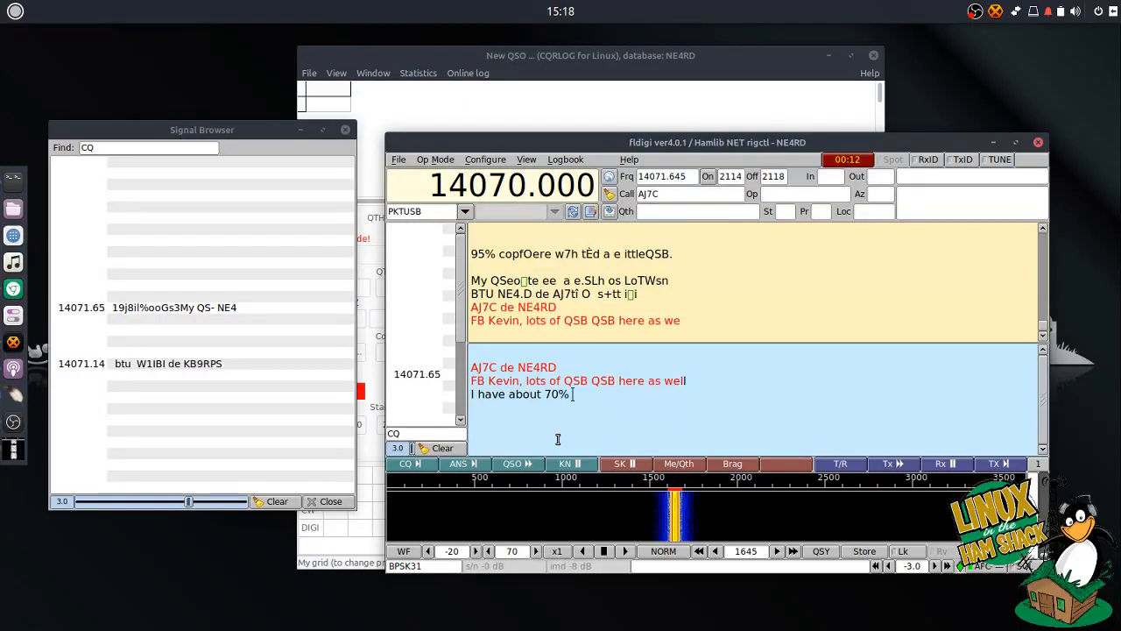
pyautogui.write('% copy on you.')
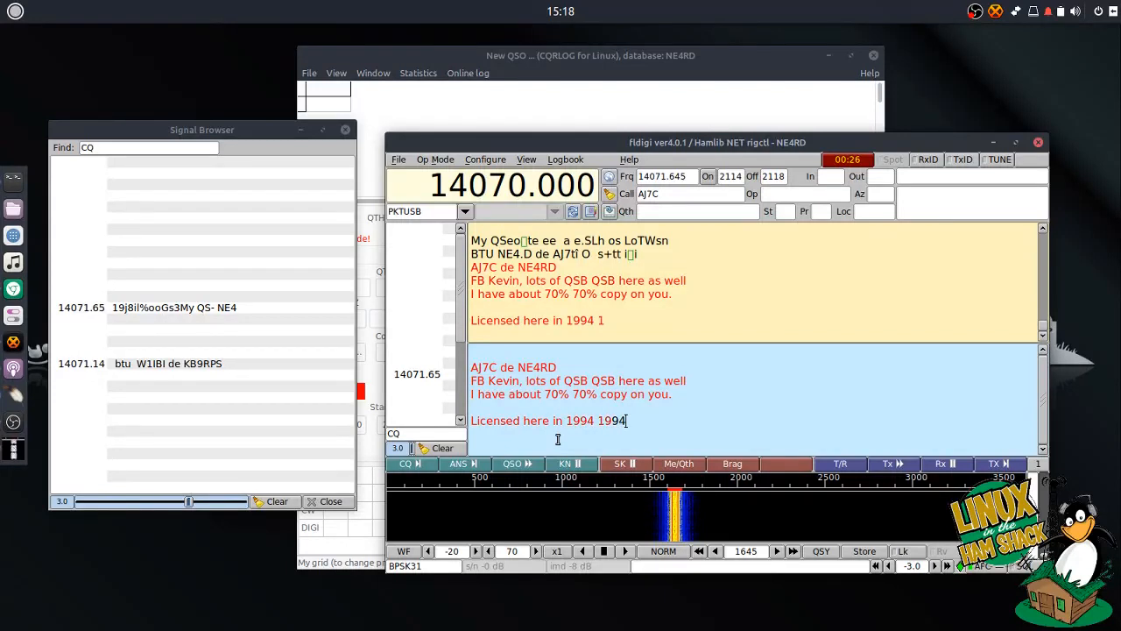
pyautogui.press('Return')
pyautogui.press('Return')
pyautogui.write("Thanks for the contact, been a long time since I've been on BPSK.")
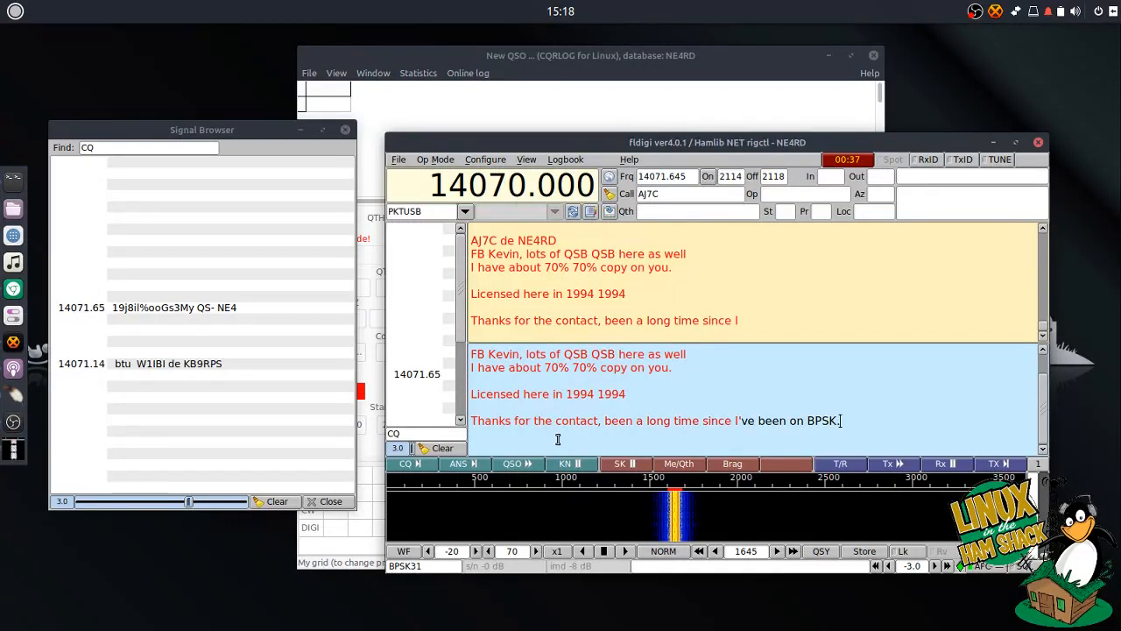
pyautogui.press('Return')
pyautogui.write('73')
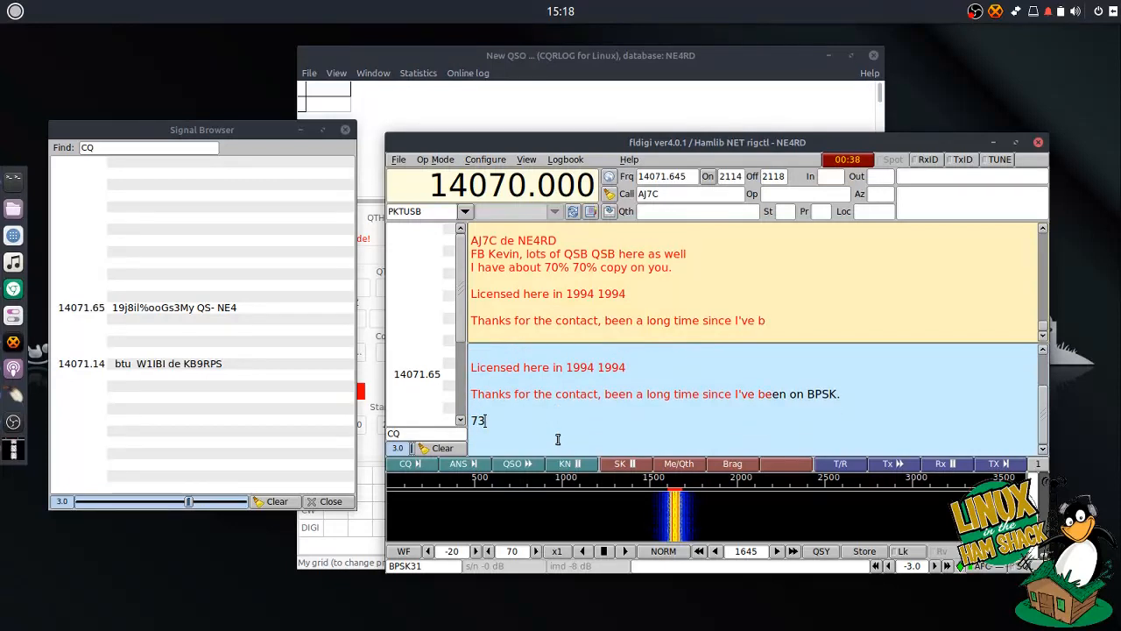
pyautogui.write(' 73 73 from MT MT MT')
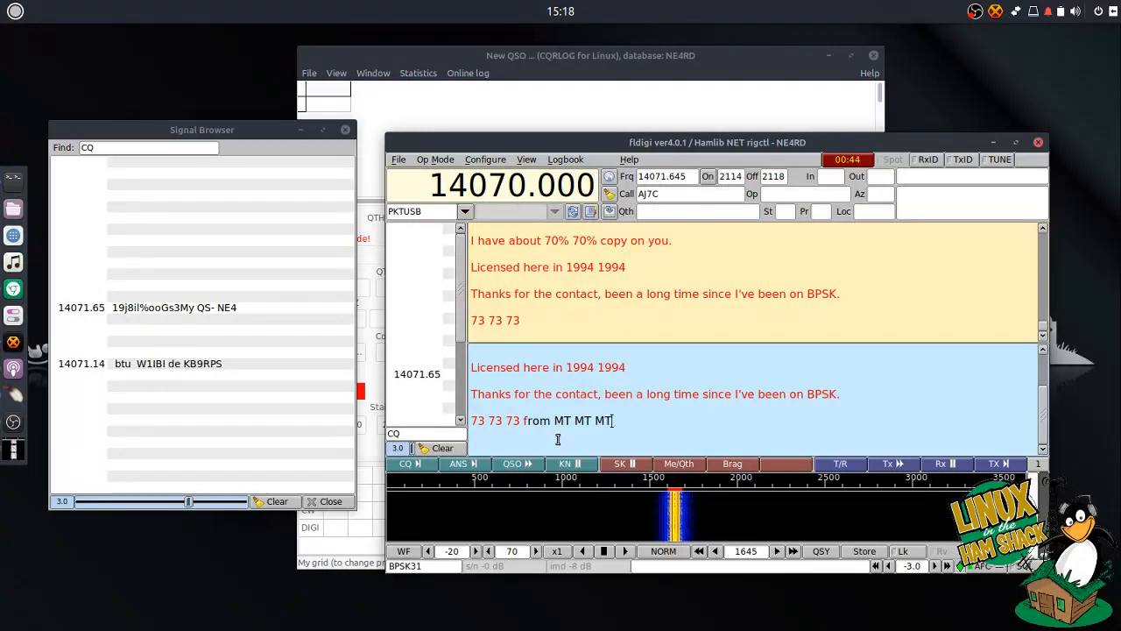
pyautogui.press('Return')
# - Send the KN turnover and receive the other station's closing 73 ending with SK
pyautogui.click(575, 469)
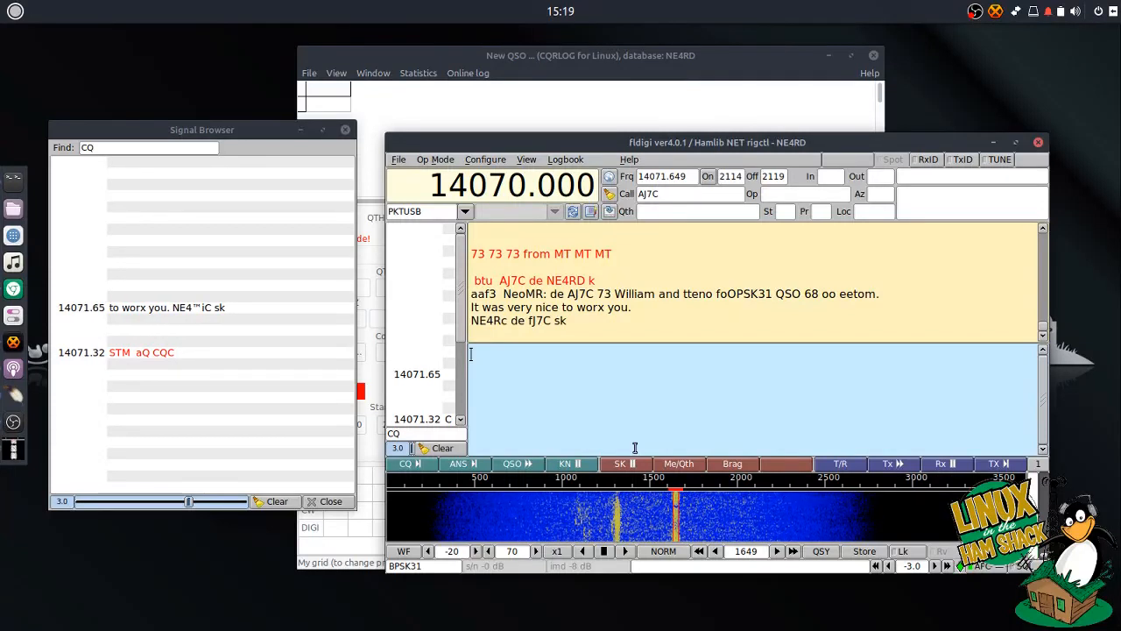
# - Transmit '73 my friend, thanks so much!' followed by the SK end-of-contact sign-off
pyautogui.click(531, 467)
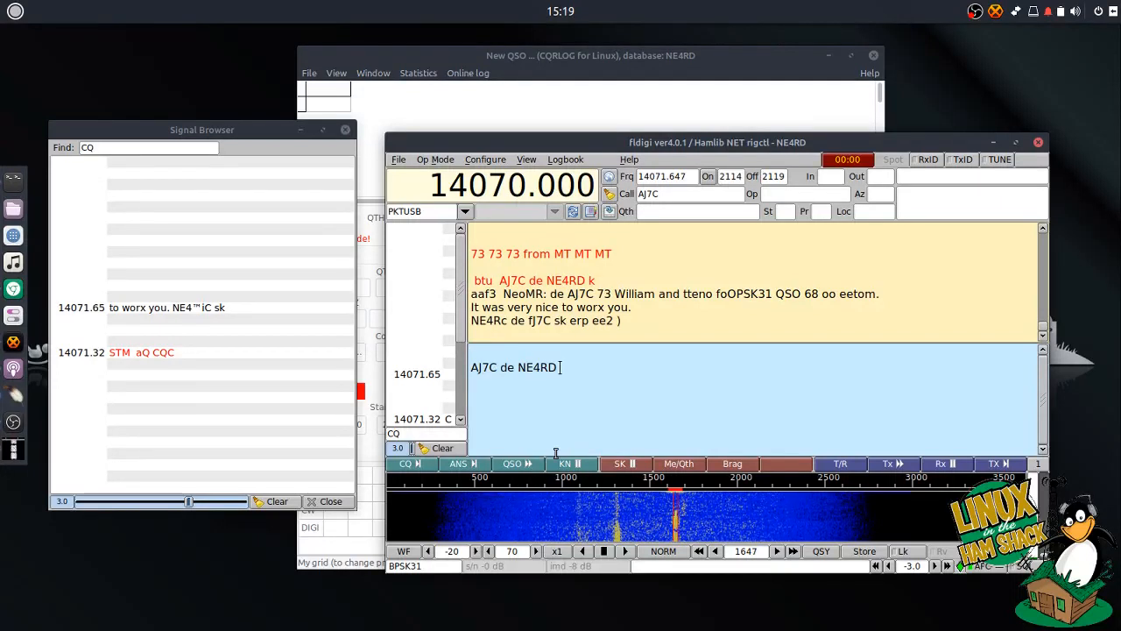
pyautogui.press('Return')
pyautogui.press('Return')
pyautogui.write('73 my friend, thanks f')
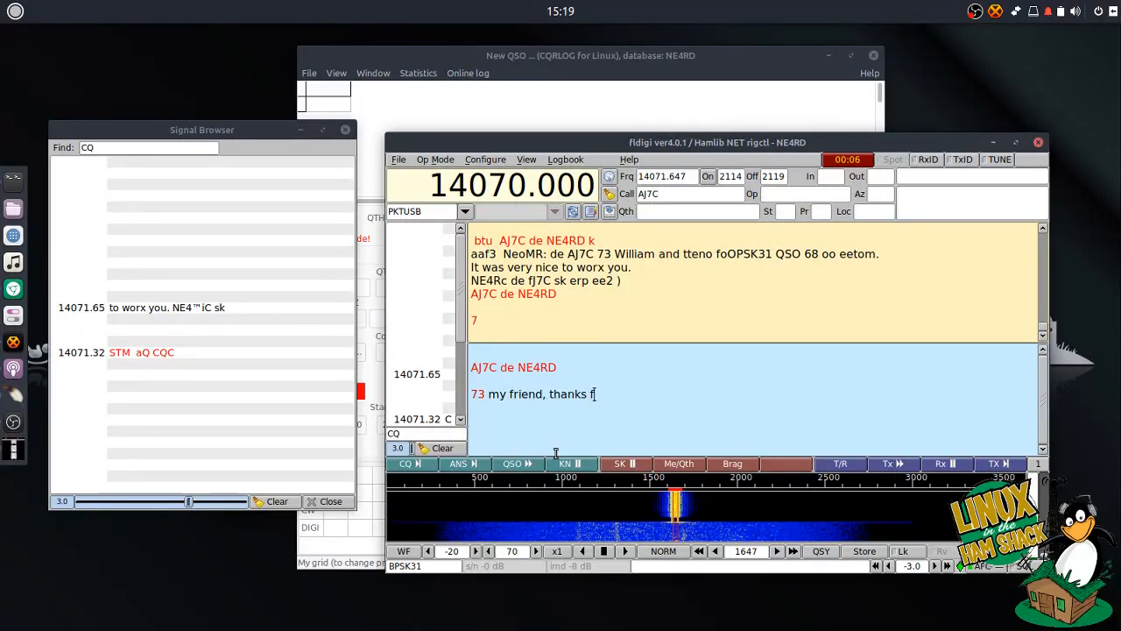
pyautogui.press('BackSpace')
pyautogui.write('so much!')
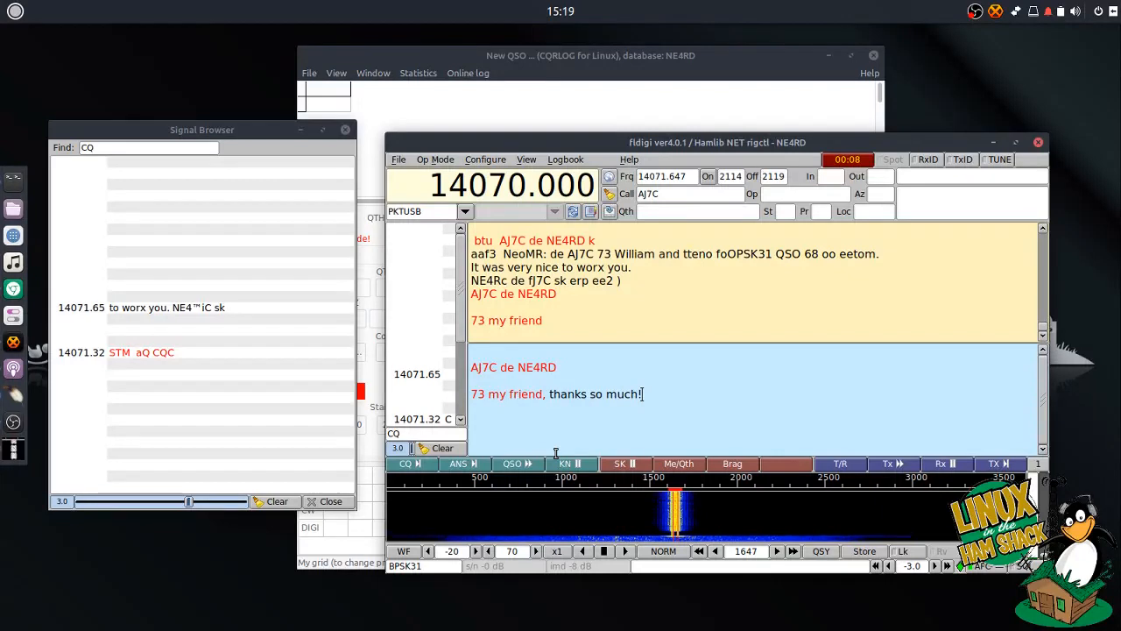
pyautogui.click(618, 464)
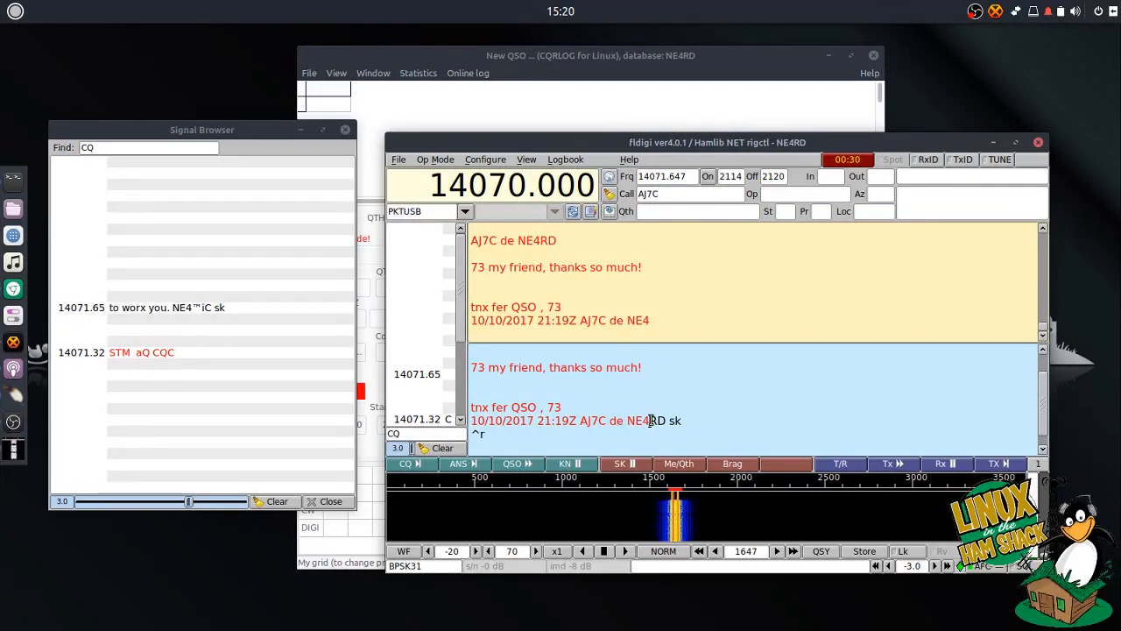
# - Enter RST 599 received, 559 sent and the operator's name in the log fields
pyautogui.doubleClick(697, 427)
pyautogui.click(695, 425)
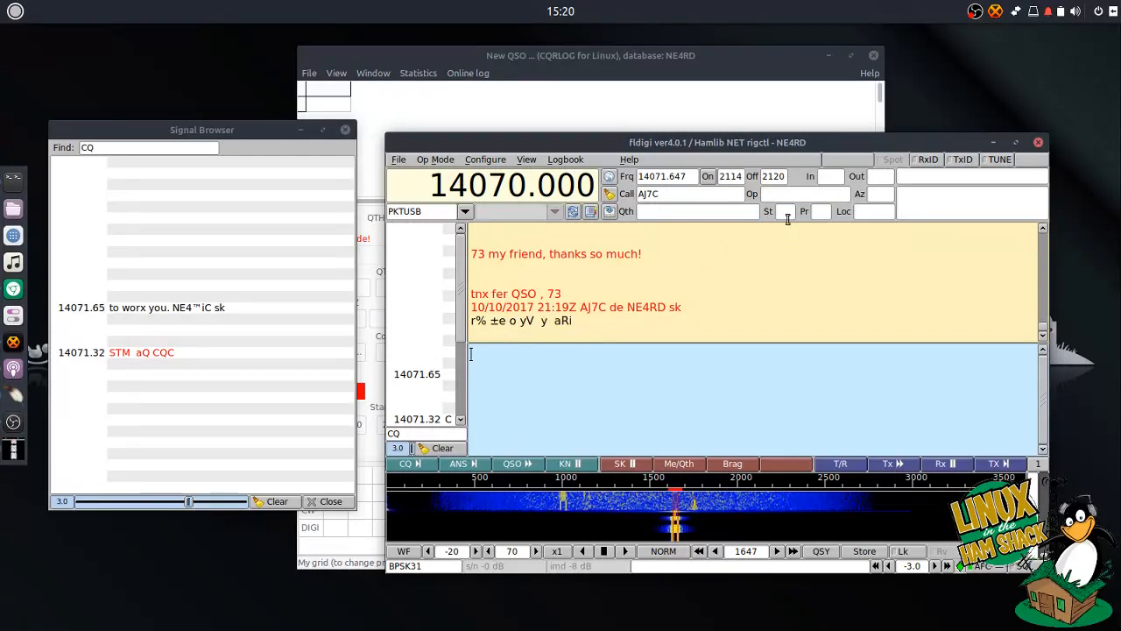
pyautogui.write('599')
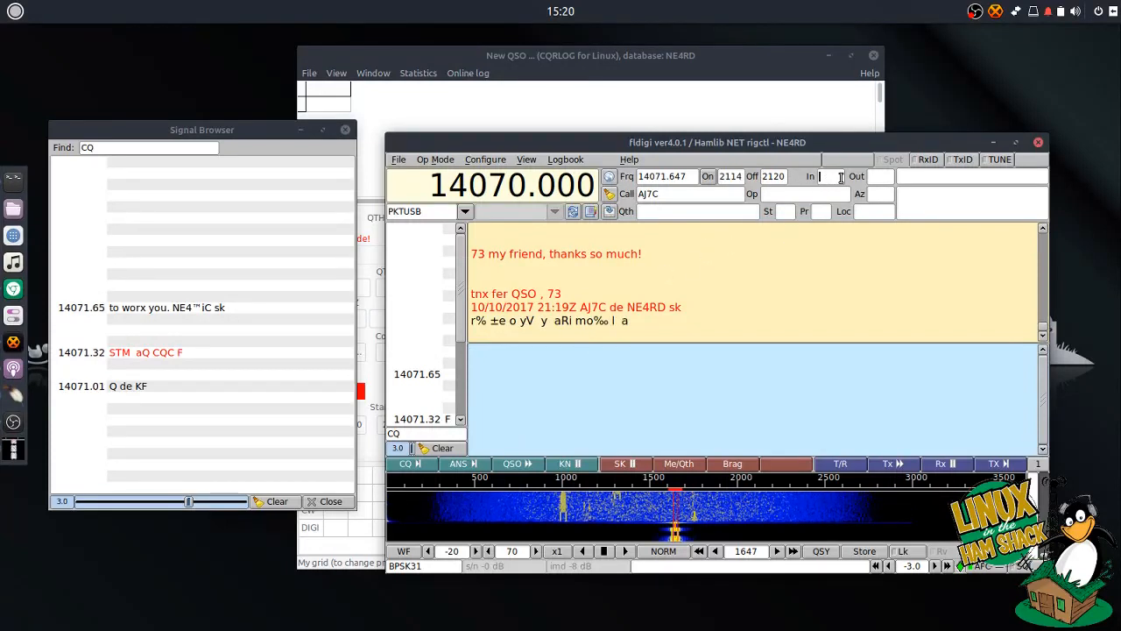
pyautogui.click(876, 176)
pyautogui.write('559')
pyautogui.click(833, 193)
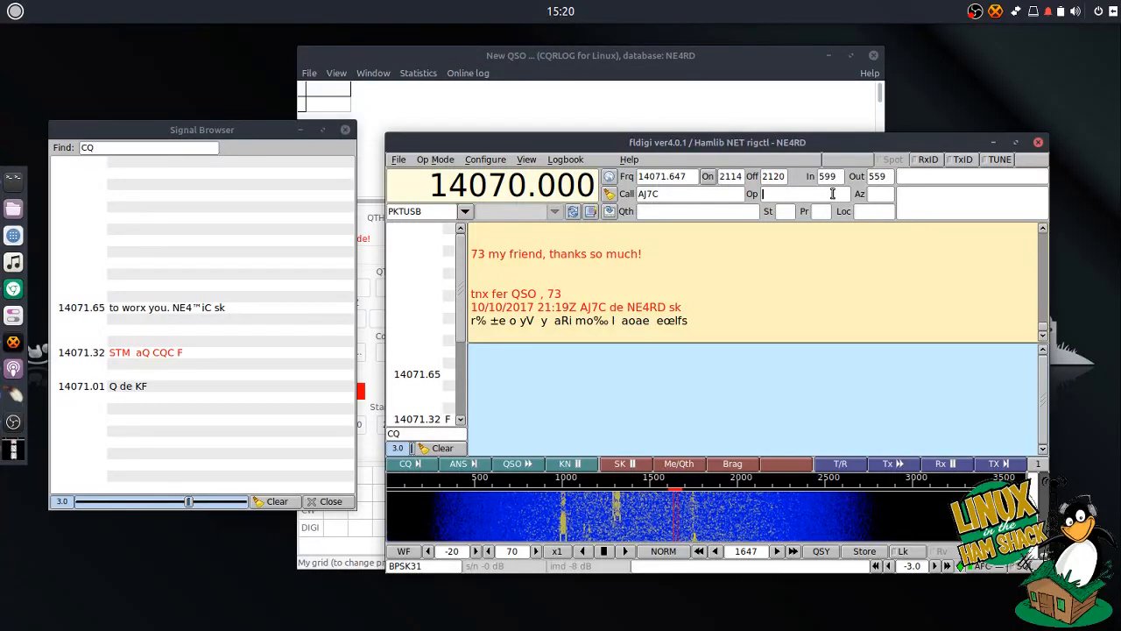
pyautogui.write('Kevin')
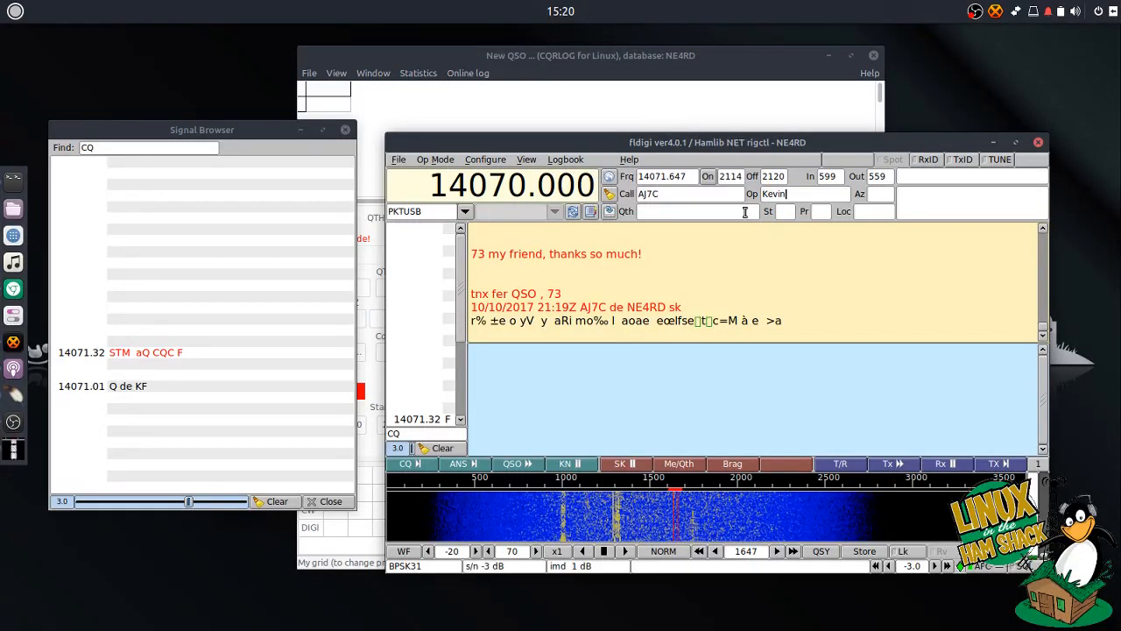
# - Fill in the QTH and locator DM04, then save the contact to the log
pyautogui.press('Tab')
pyautogui.scroll(5, 741, 313)
pyautogui.scroll(-3, 741, 313)
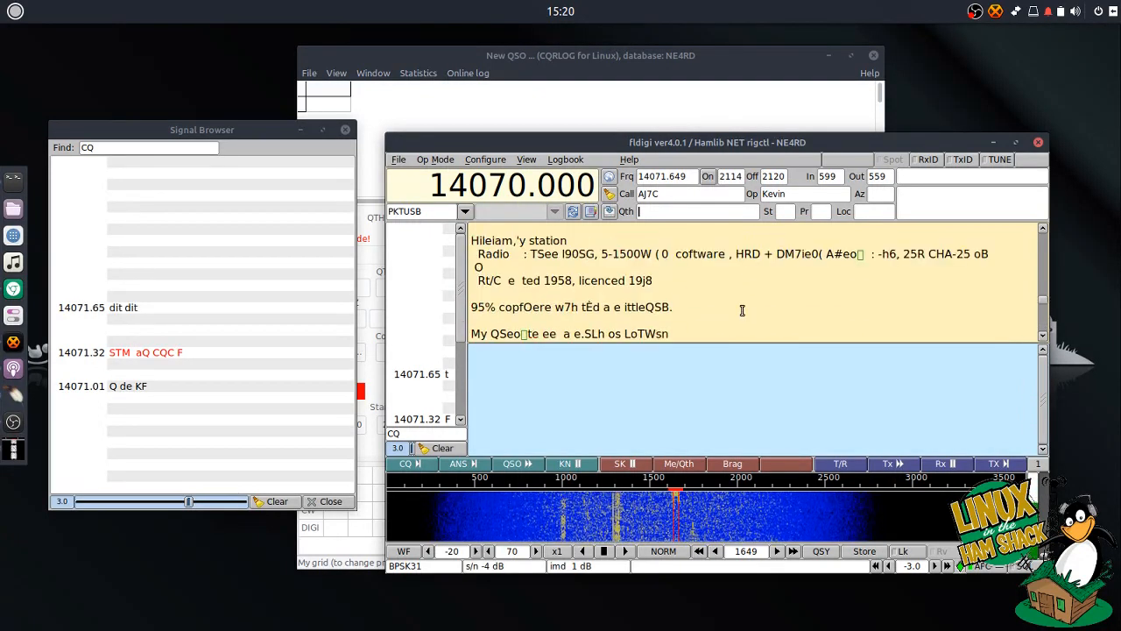
pyautogui.scroll(-3, 743, 310)
pyautogui.scroll(-3, 744, 308)
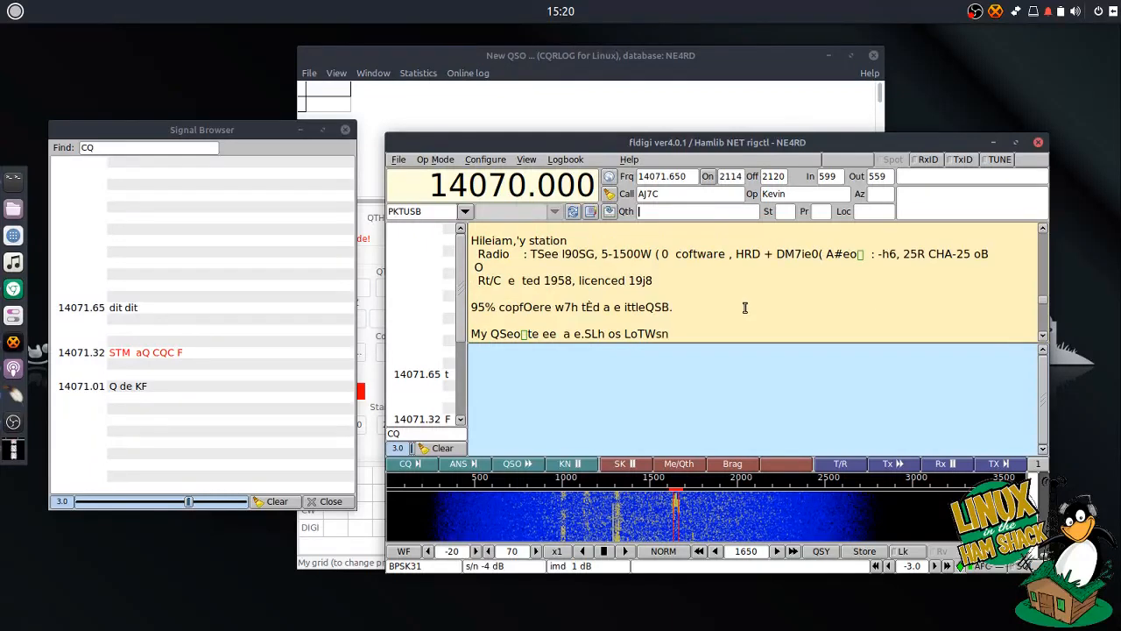
pyautogui.scroll(1, 746, 298)
pyautogui.write('Cu')
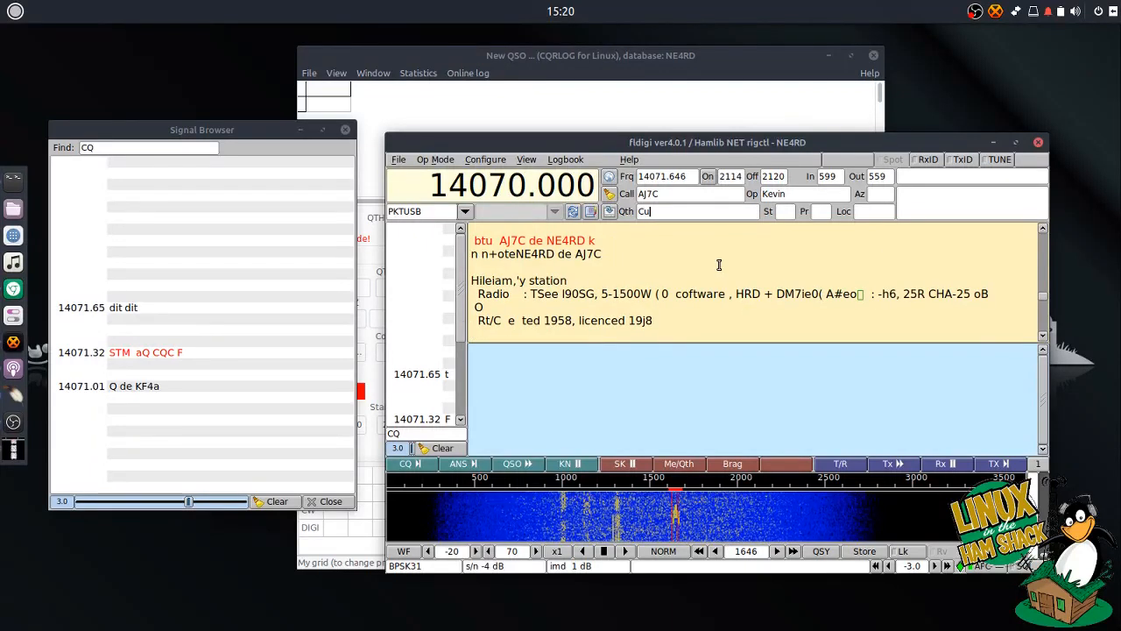
pyautogui.write('lver City')
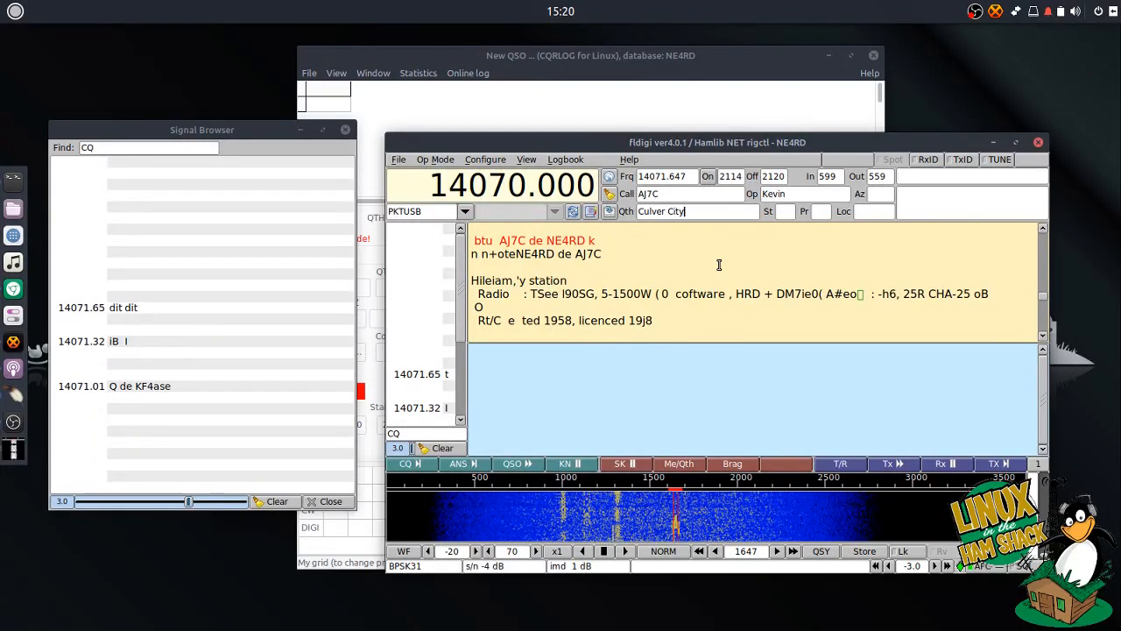
pyautogui.click(787, 212)
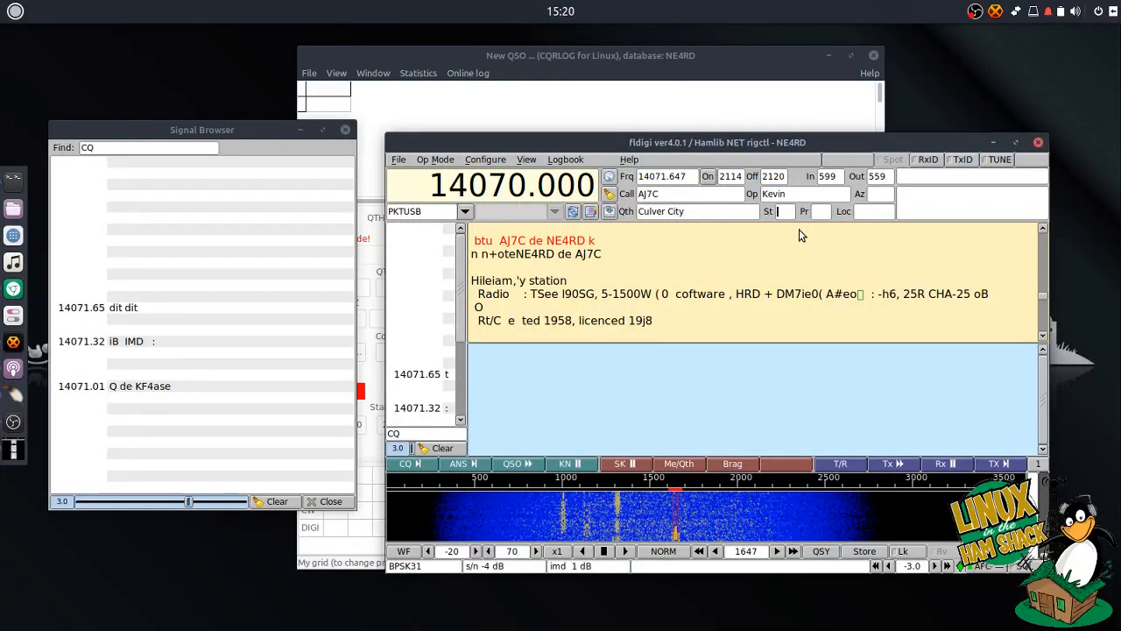
pyautogui.scroll(3, 698, 288)
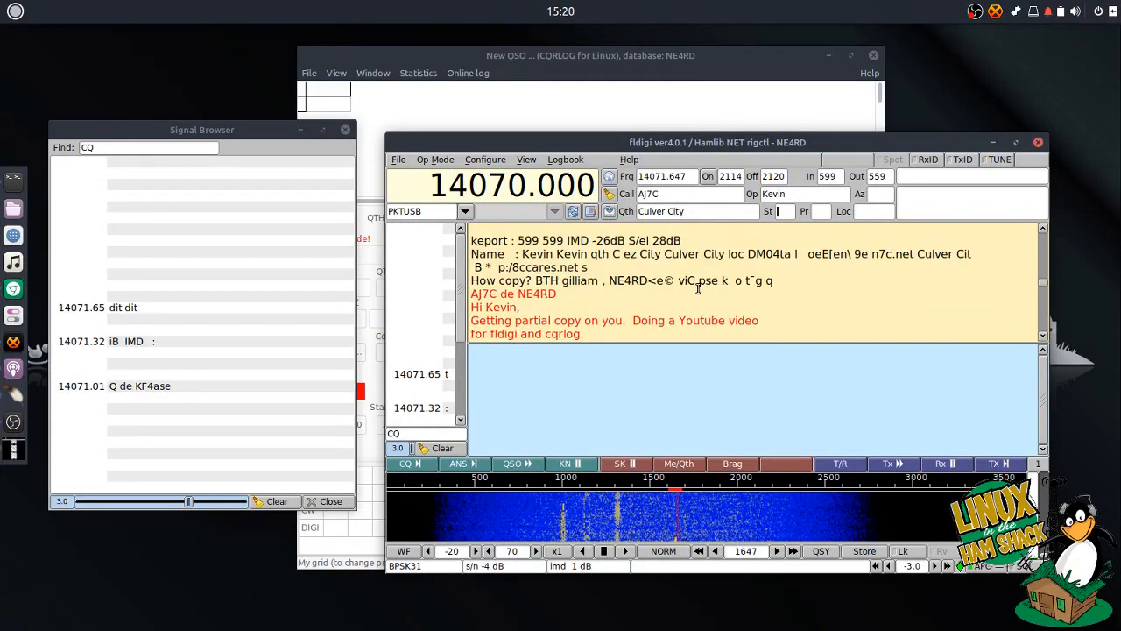
pyautogui.scroll(3, 698, 289)
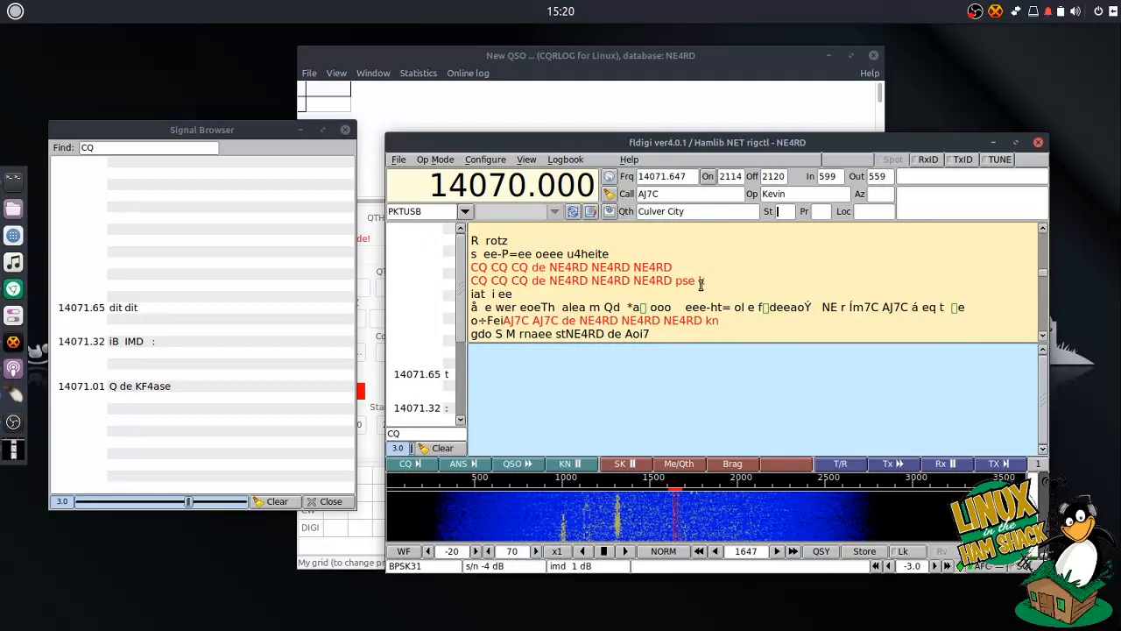
pyautogui.scroll(-2, 701, 283)
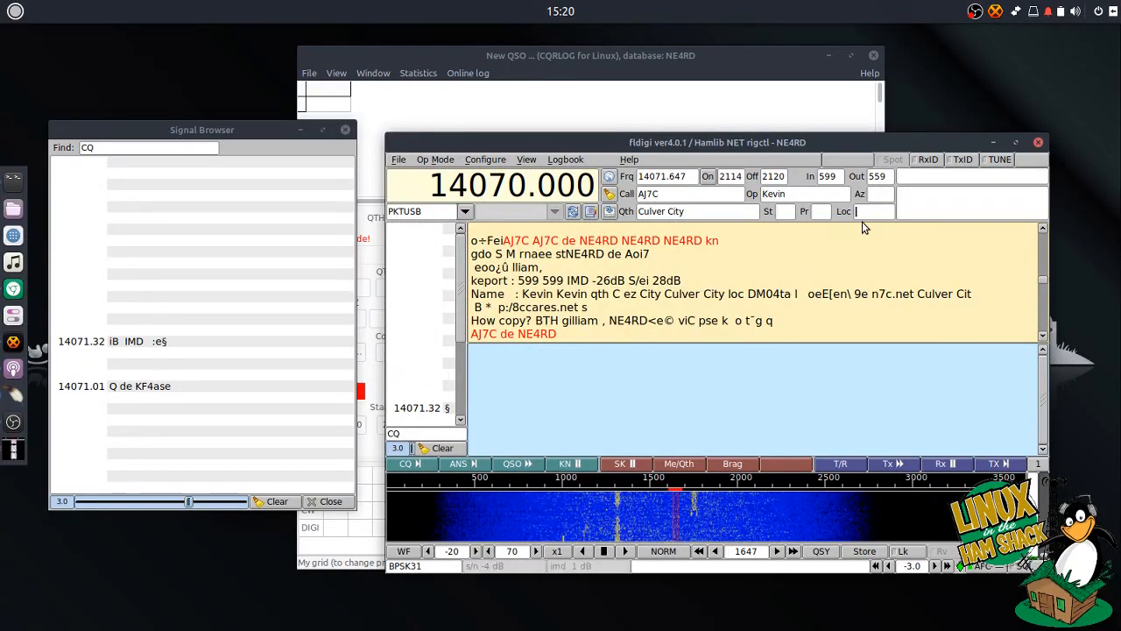
pyautogui.write('04')
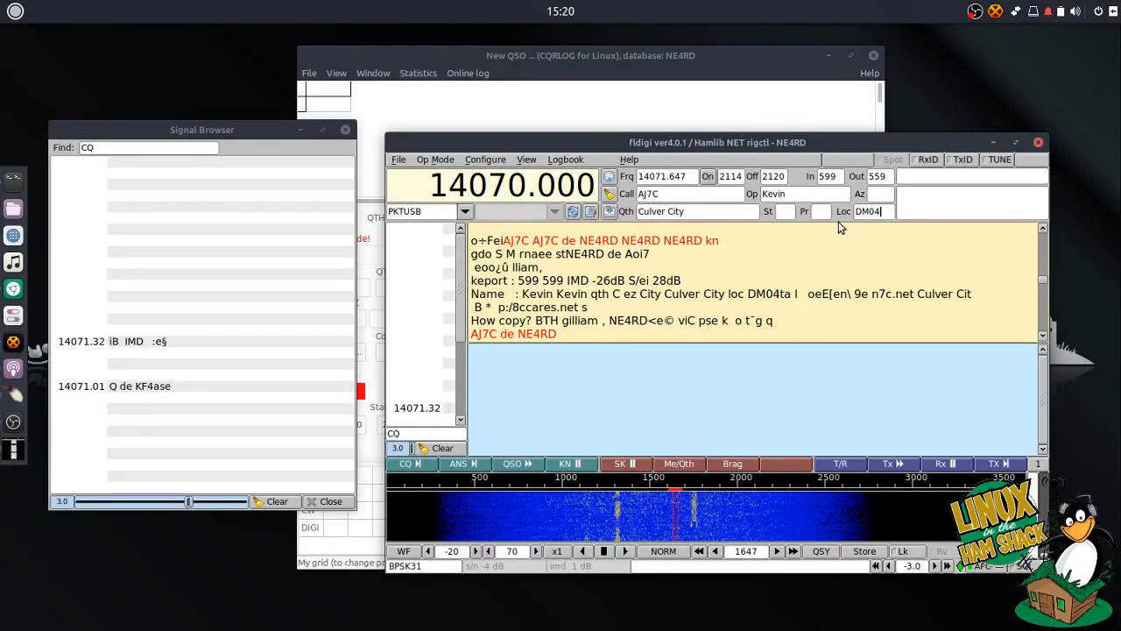
pyautogui.click(611, 215)
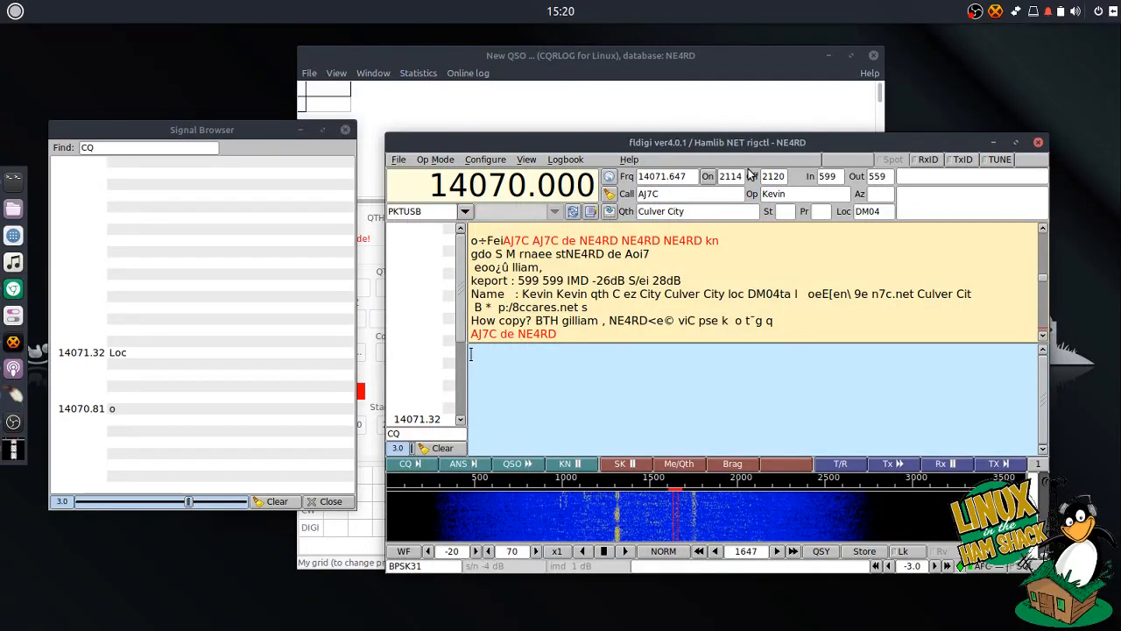
# - Clear the log fields and quit fldigi, leaving CQRLOG's New QSO window open
pyautogui.click(609, 193)
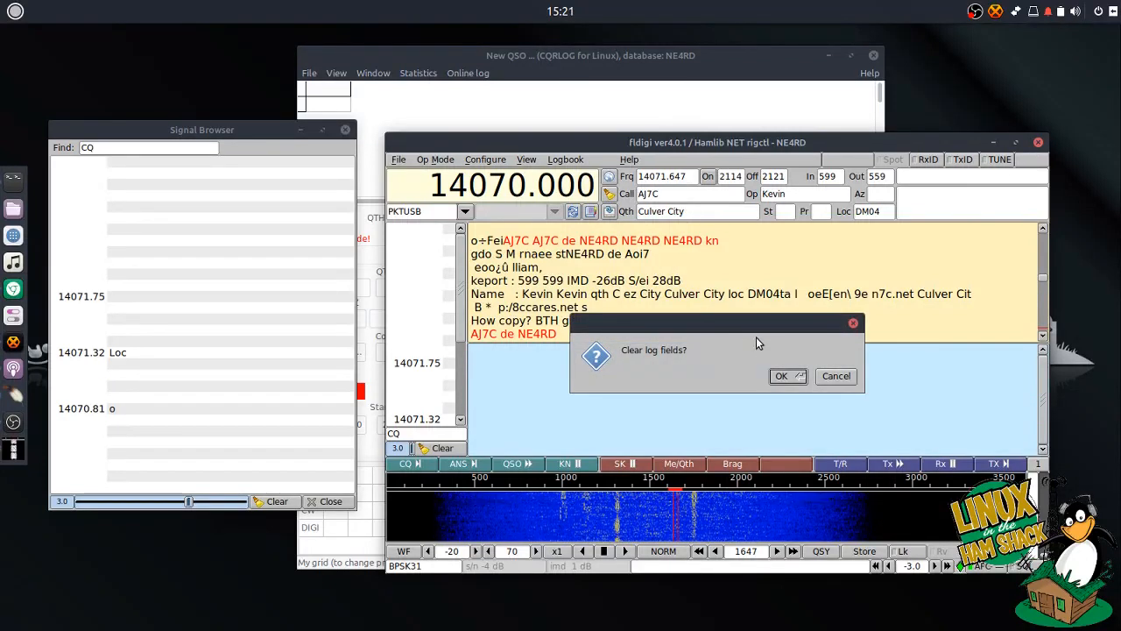
pyautogui.click(775, 373)
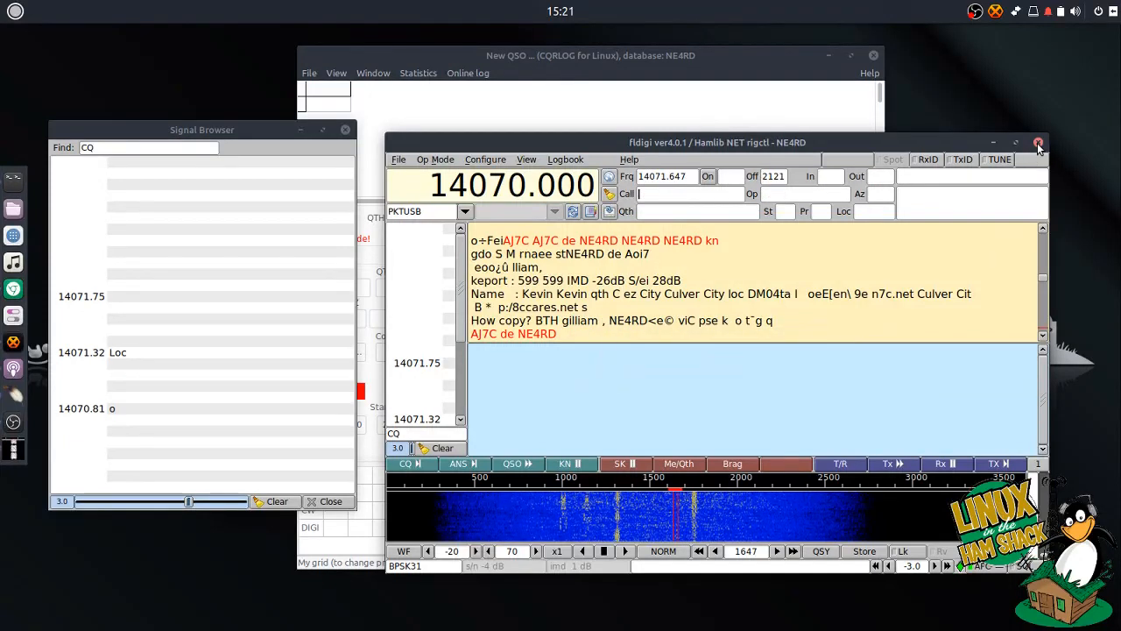
pyautogui.click(825, 267)
pyautogui.hotkey('ctrl', 'a')
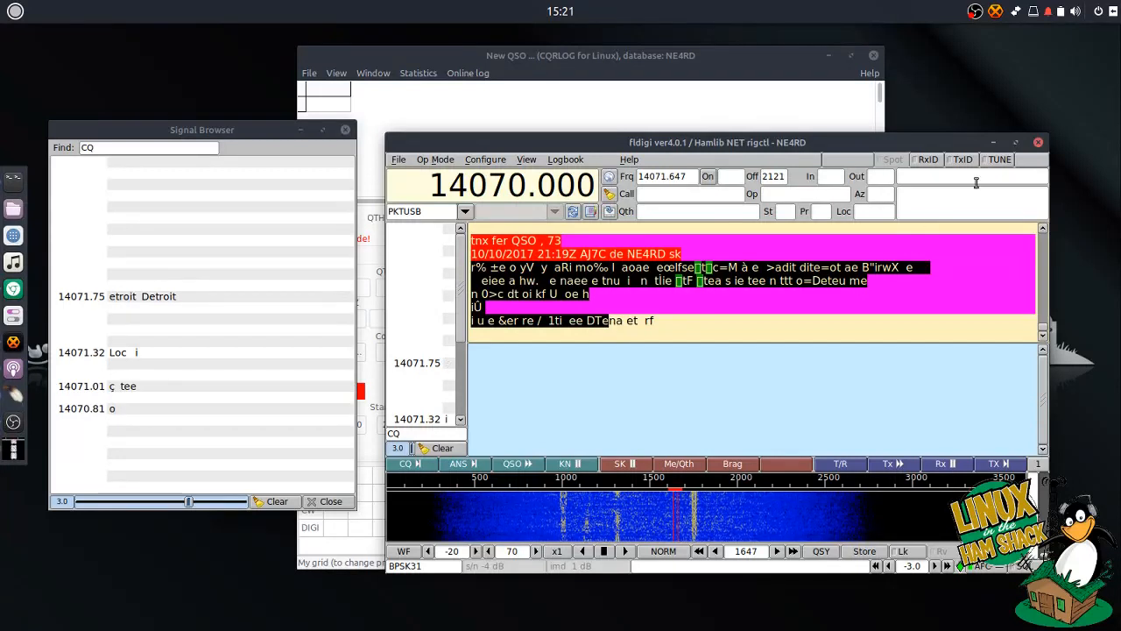
pyautogui.click(1038, 146)
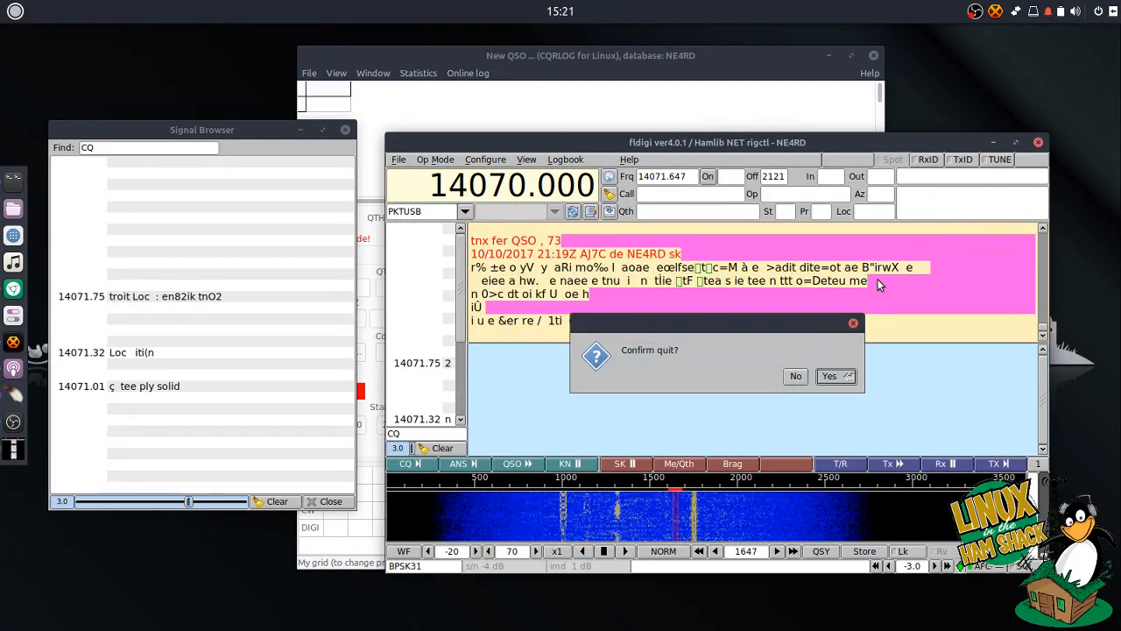
pyautogui.click(840, 378)
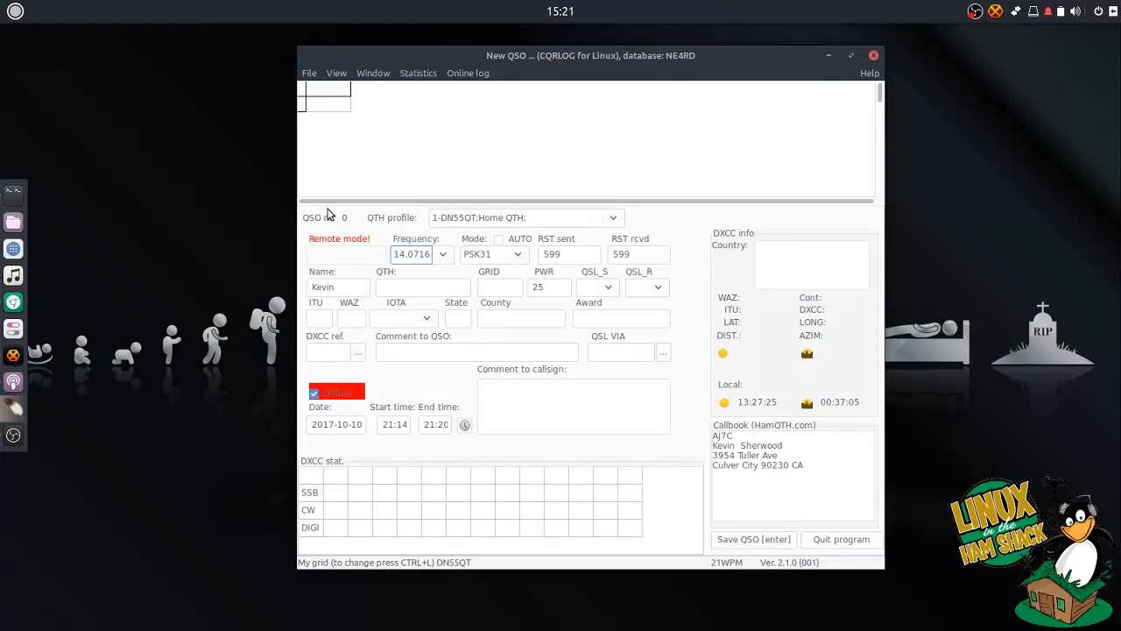
# - Turn off fldigi remote mode, then check the AJ7C entry in the QSO list and close it
pyautogui.click(309, 74)
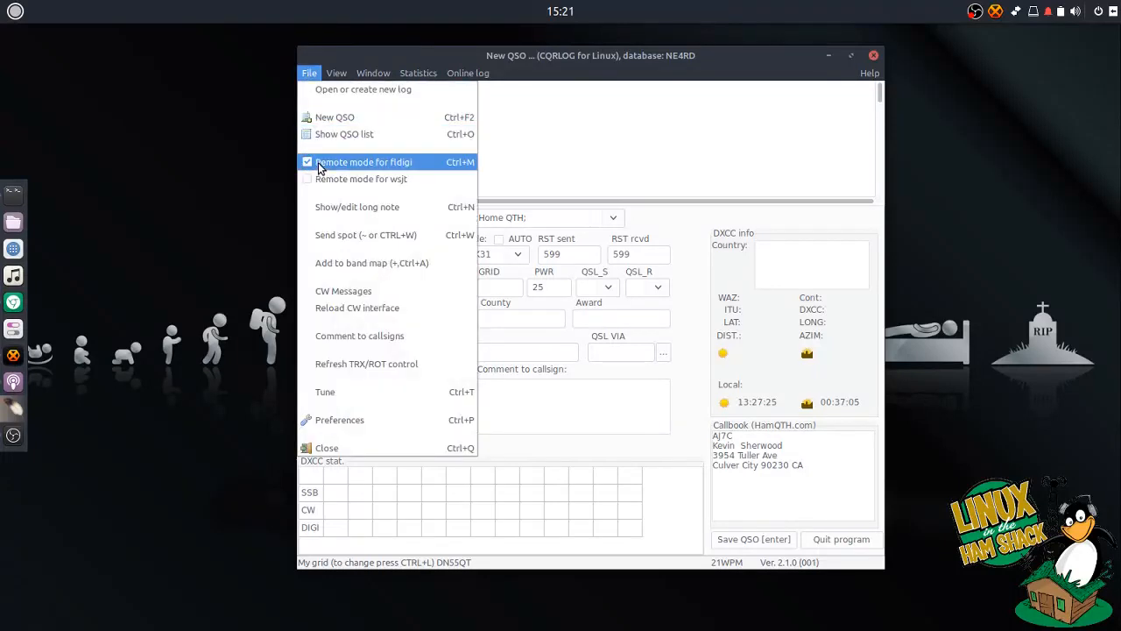
pyautogui.click(320, 165)
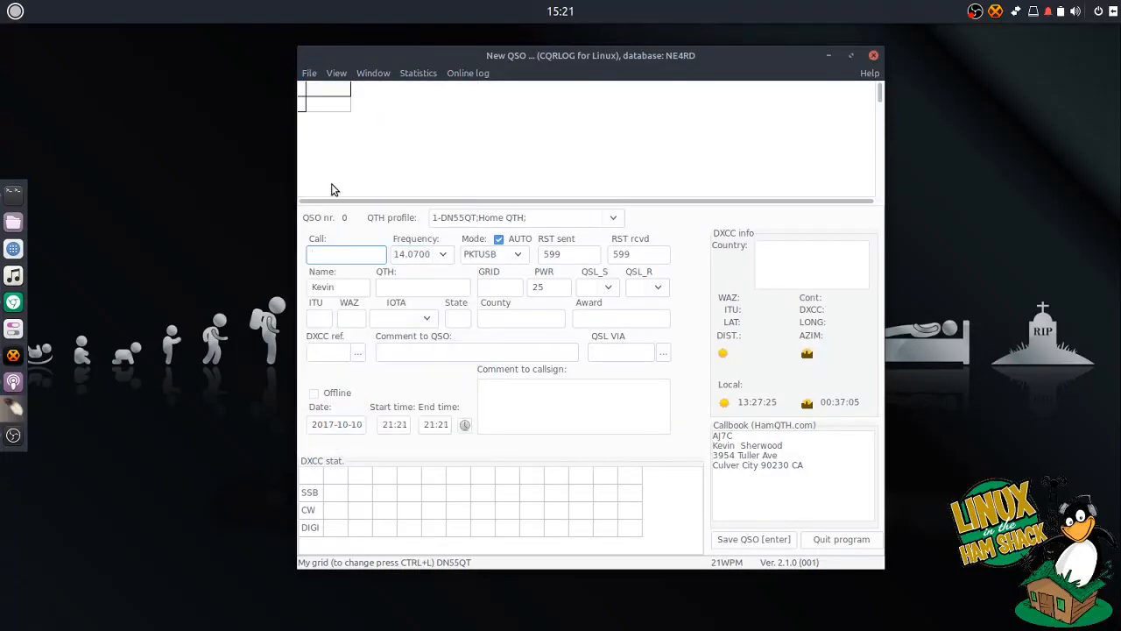
pyautogui.click(310, 73)
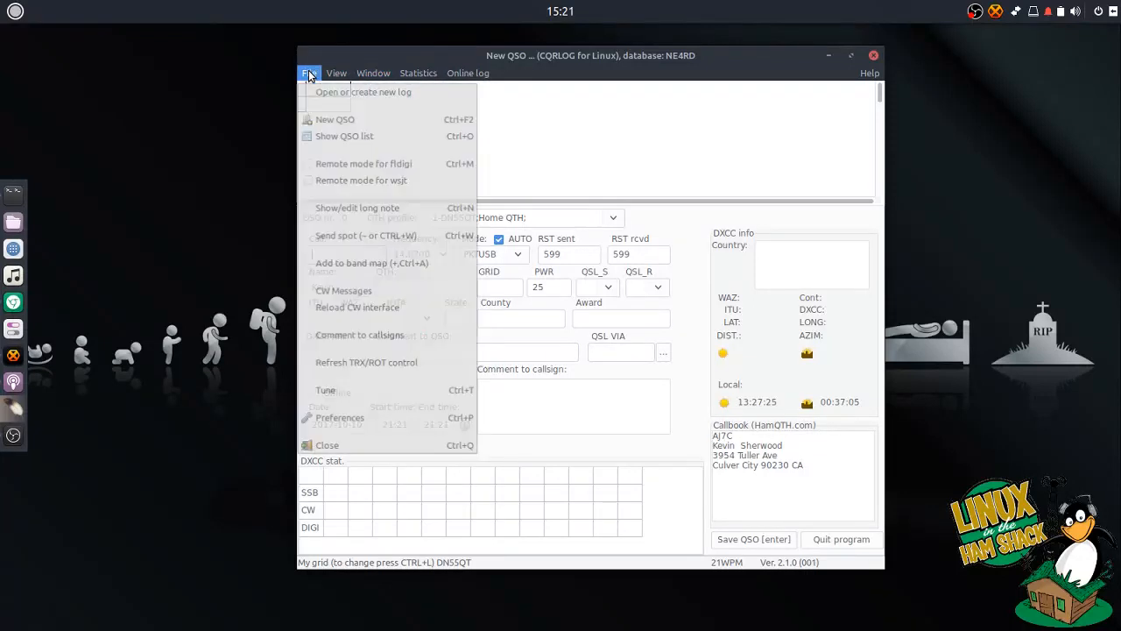
pyautogui.click(332, 134)
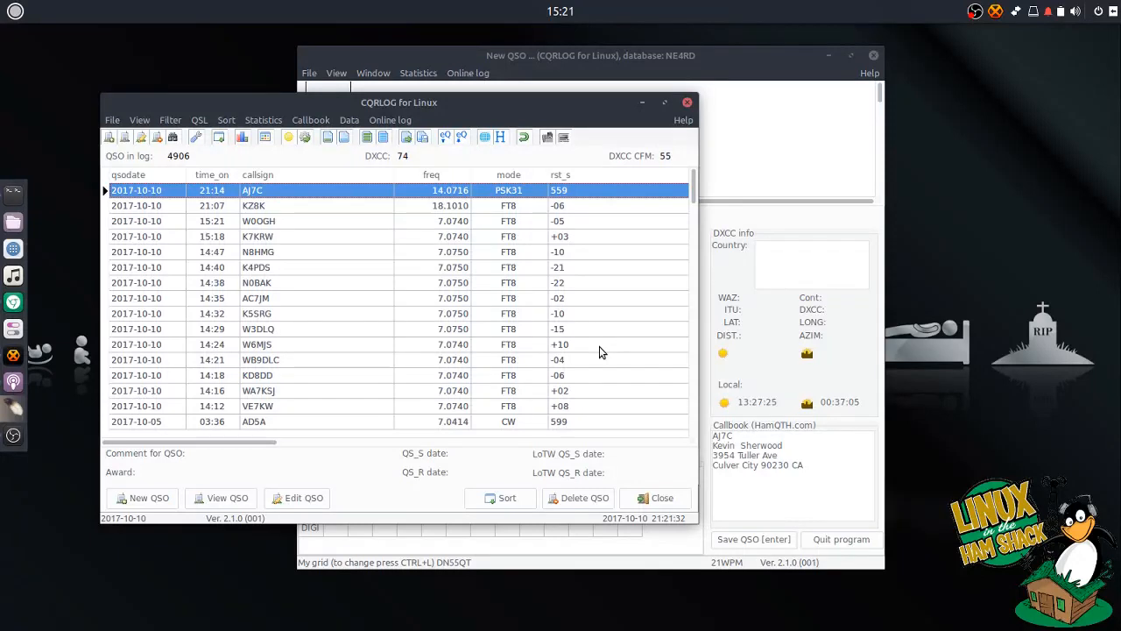
pyautogui.moveTo(289, 450); pyautogui.dragTo(321, 450)
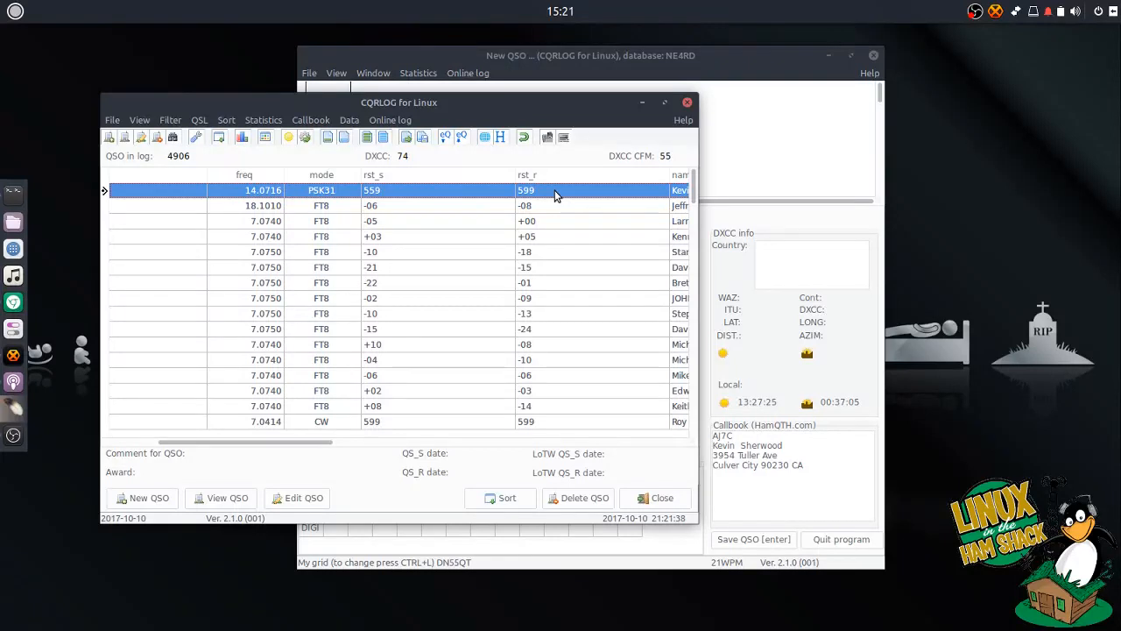
pyautogui.click(349, 445)
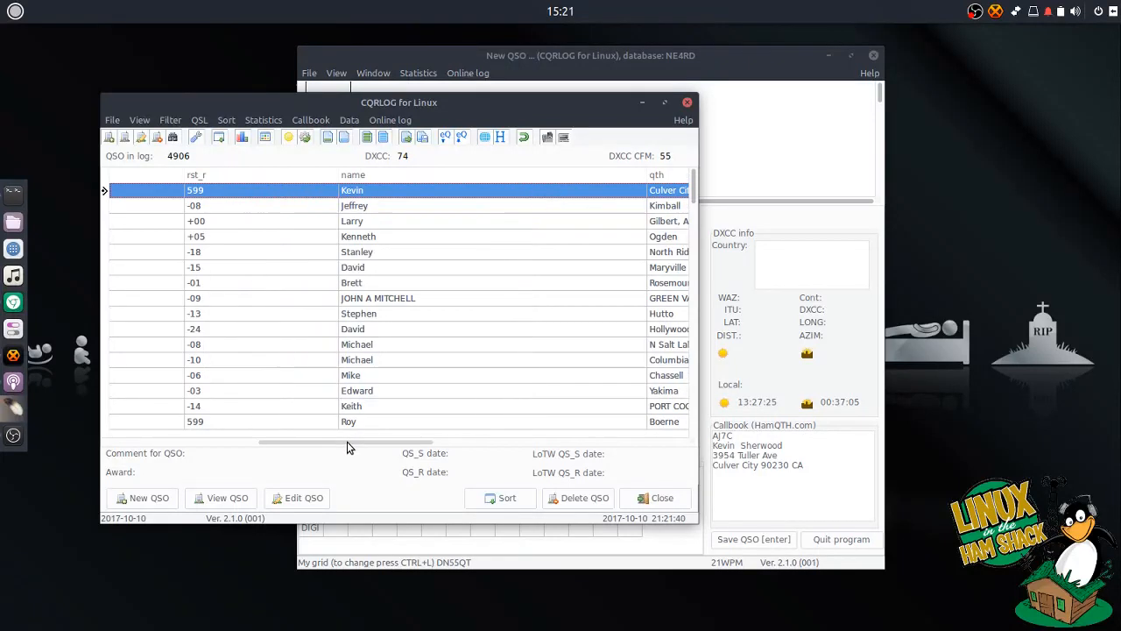
pyautogui.moveTo(359, 447); pyautogui.dragTo(512, 448)
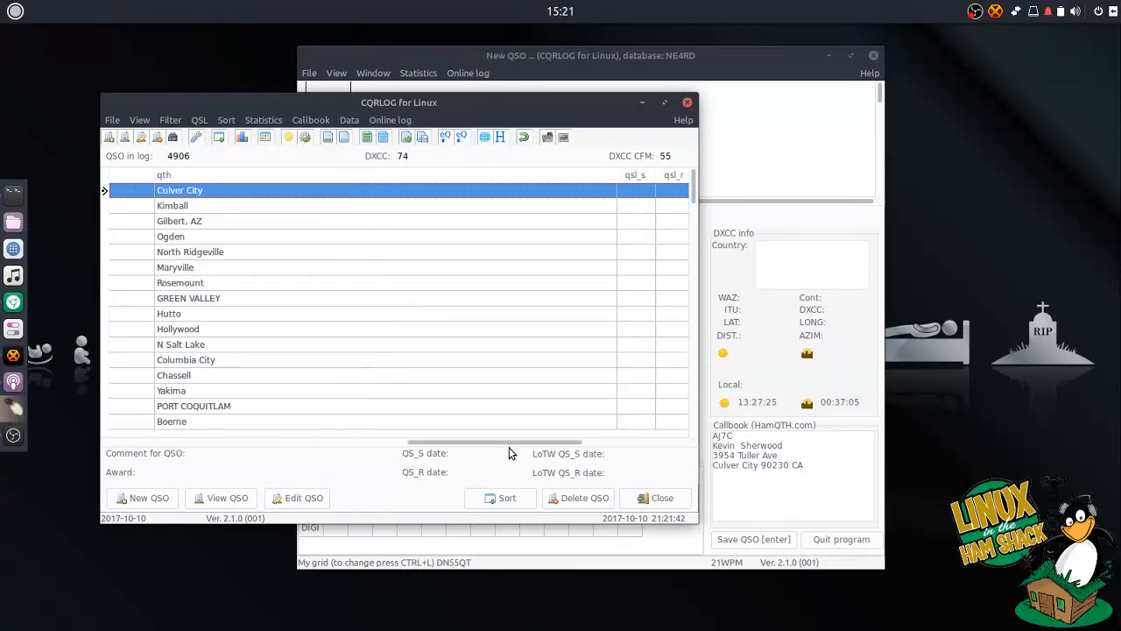
pyautogui.moveTo(408, 447); pyautogui.dragTo(102, 447)
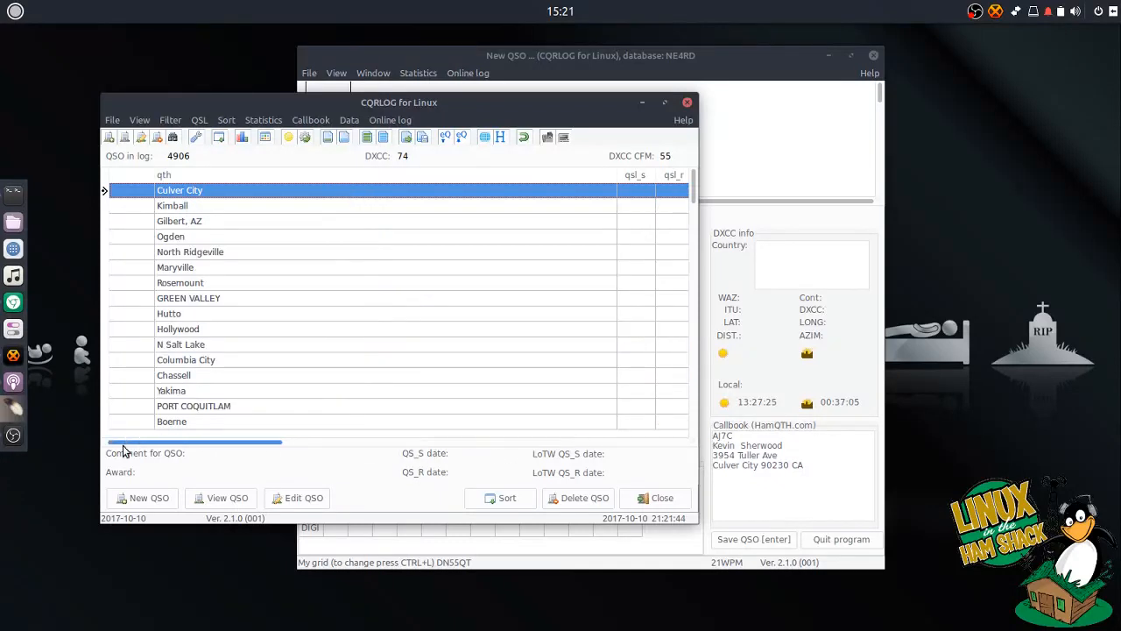
pyautogui.click(646, 497)
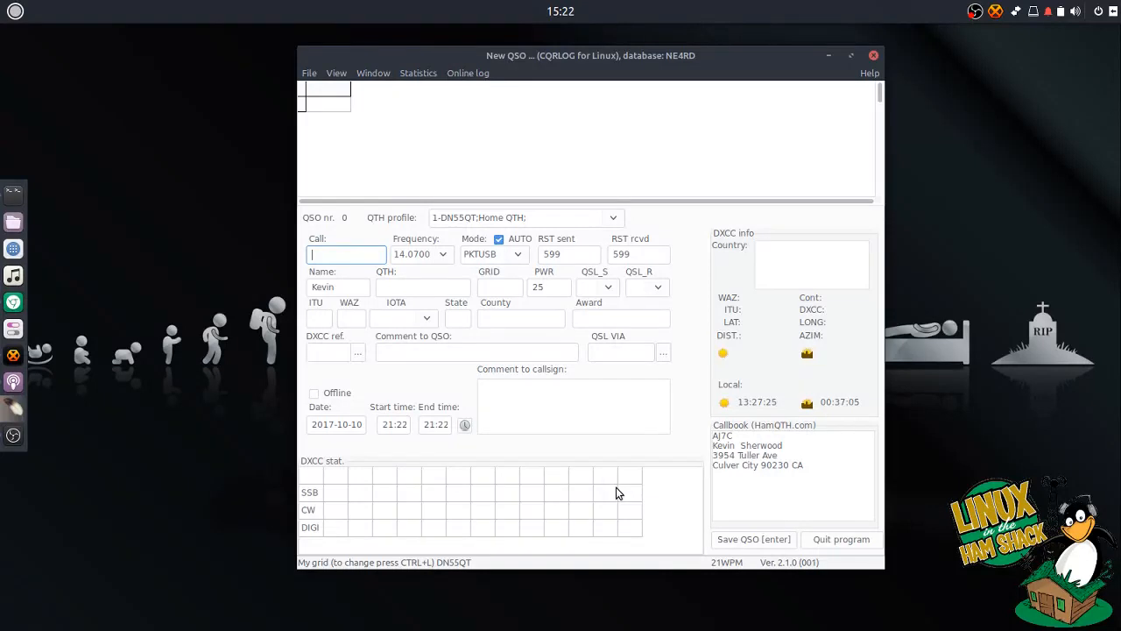
# - From the QSO list, sign the never-uploaded QSOs with the TQSL password and upload them to LoTW
pyautogui.moveTo(544, 56); pyautogui.dragTo(535, 56)
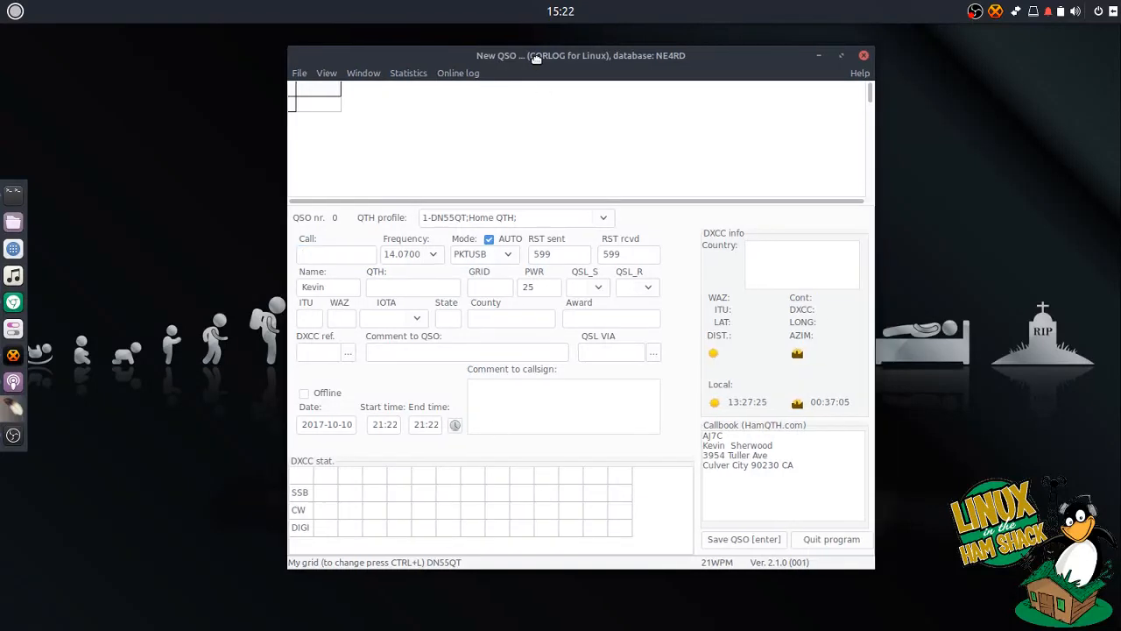
pyautogui.click(300, 74)
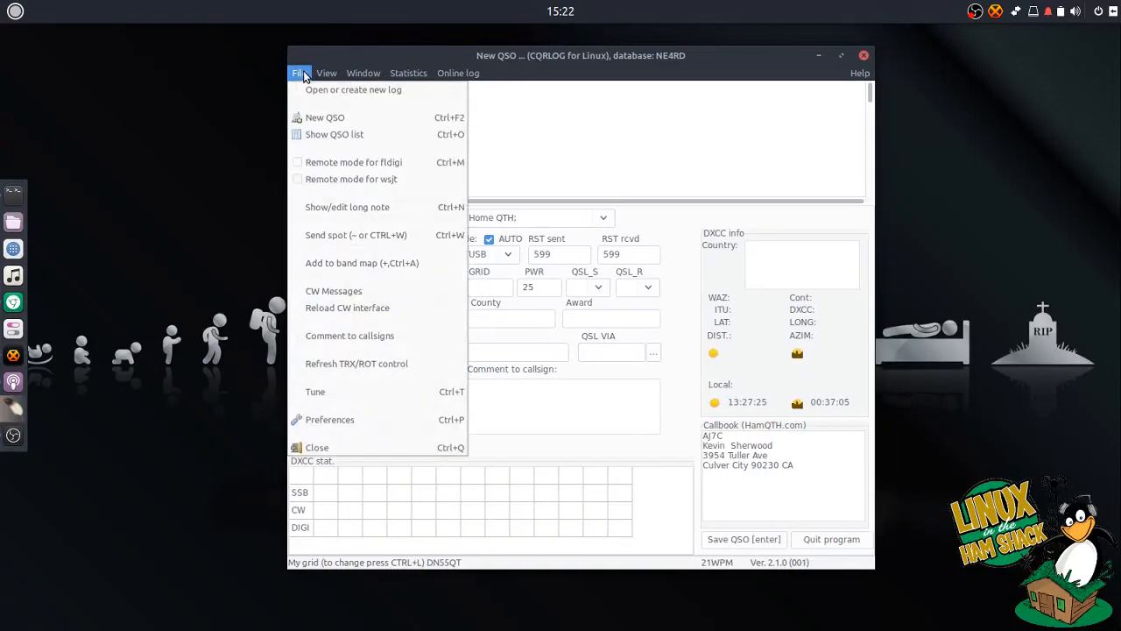
pyautogui.click(309, 136)
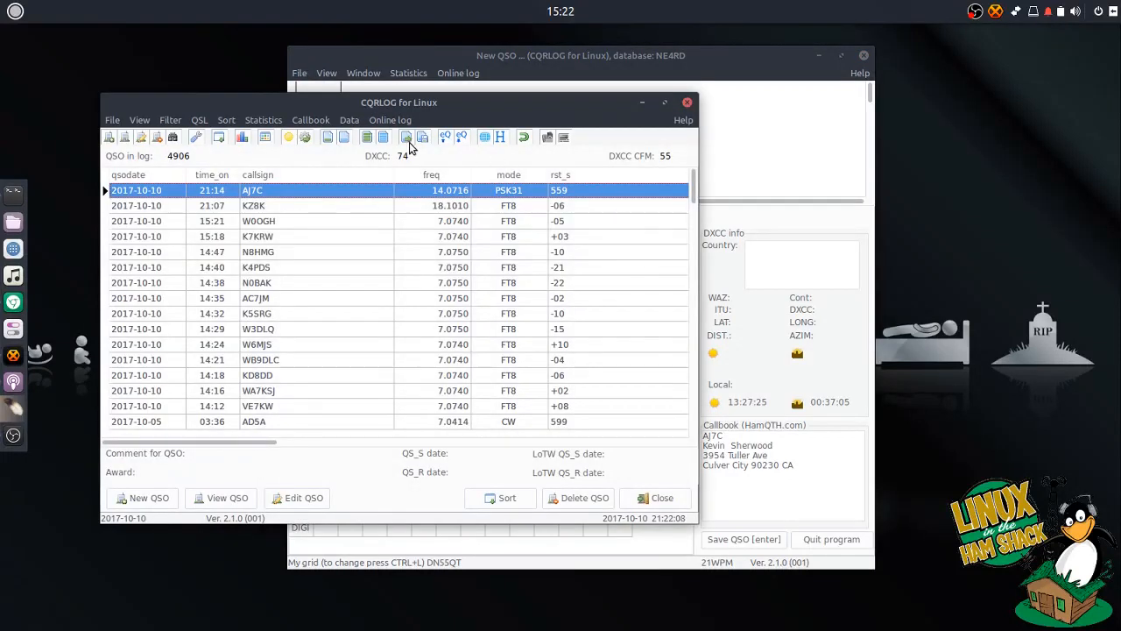
pyautogui.click(408, 141)
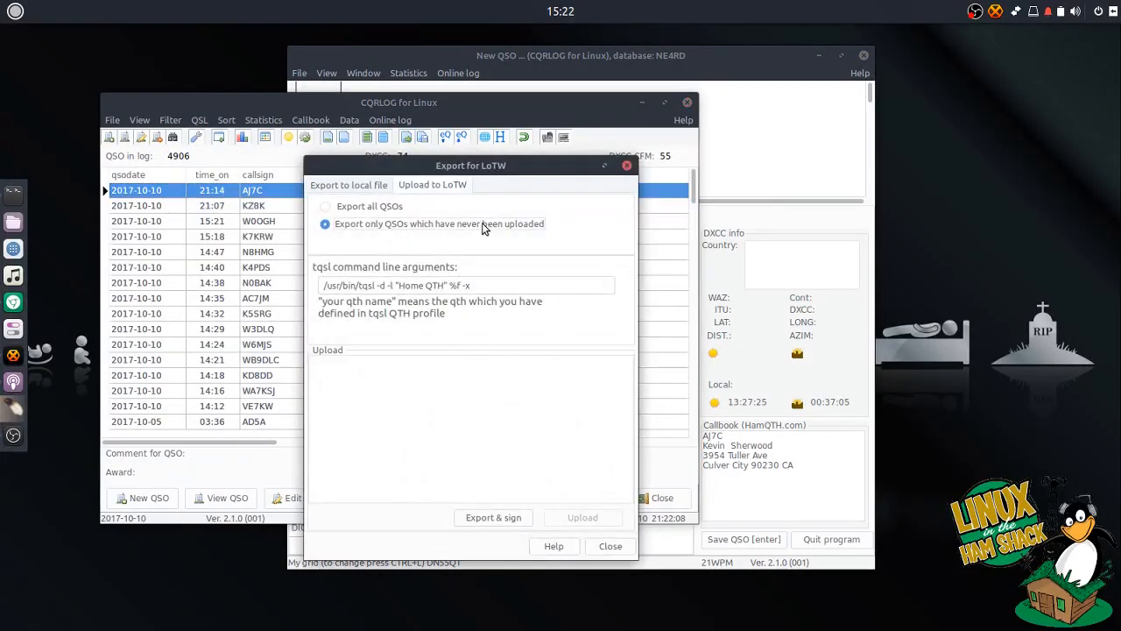
pyautogui.click(509, 521)
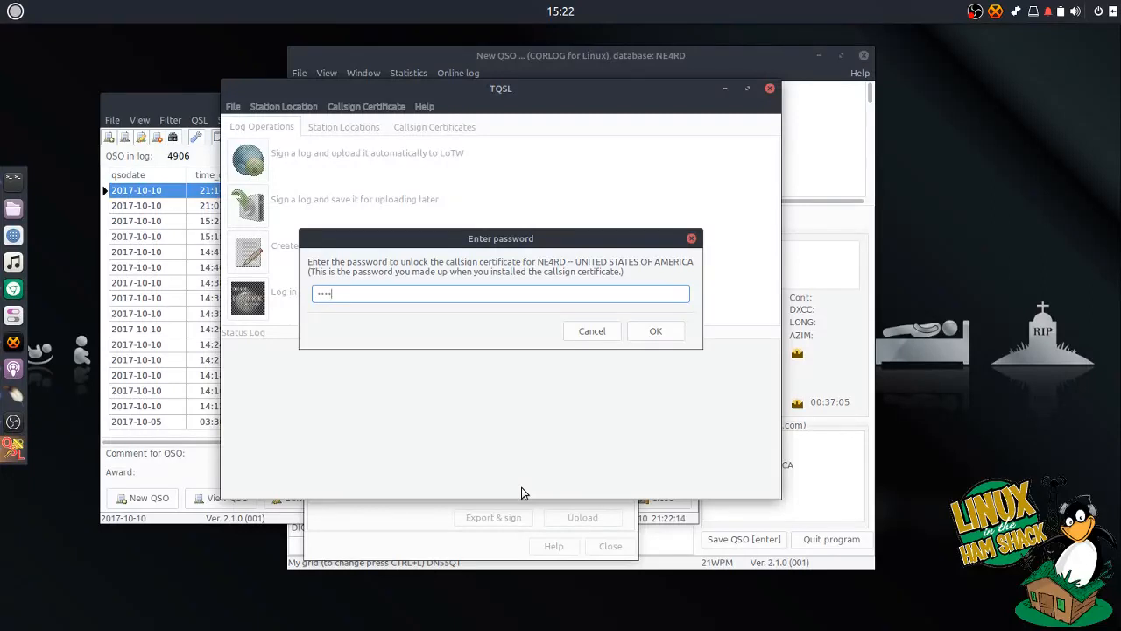
pyautogui.press('Return')
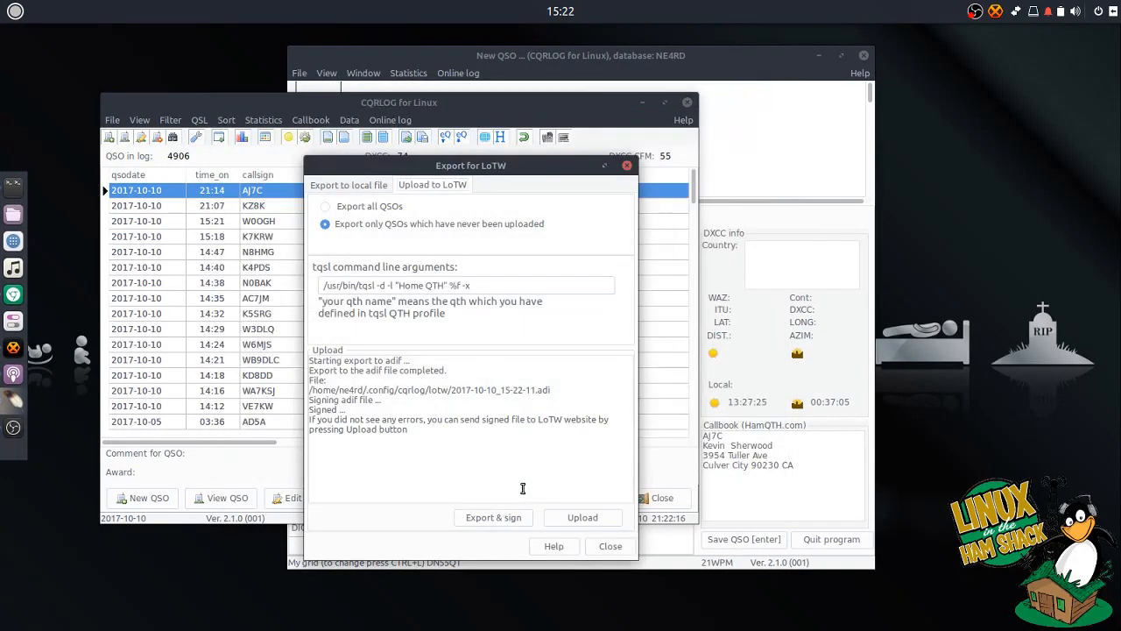
pyautogui.click(573, 520)
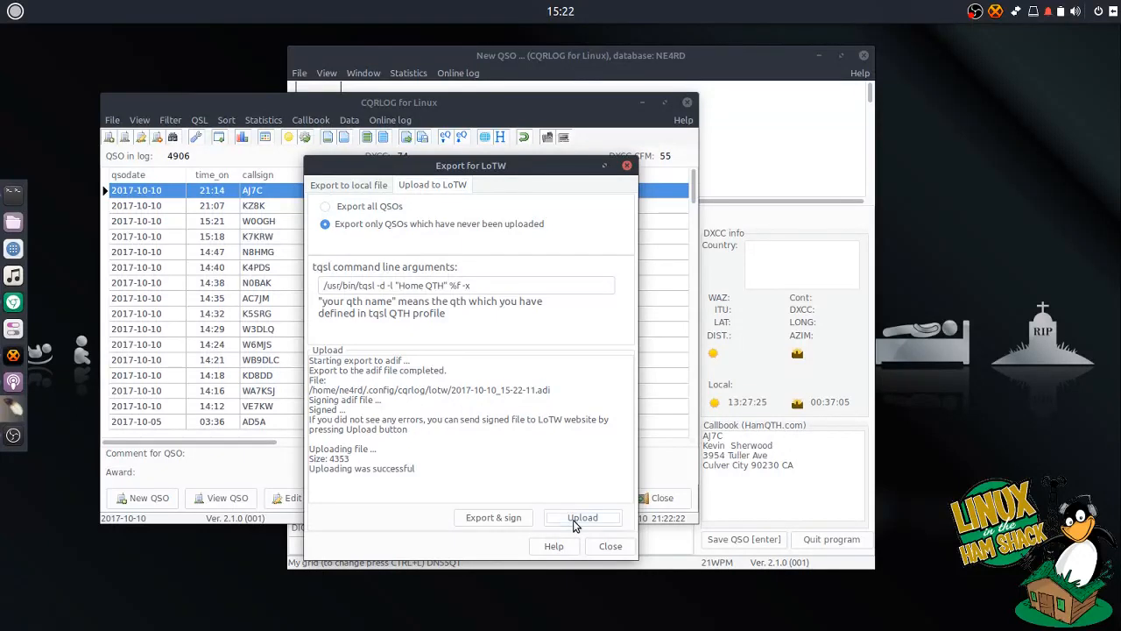
pyautogui.click(611, 546)
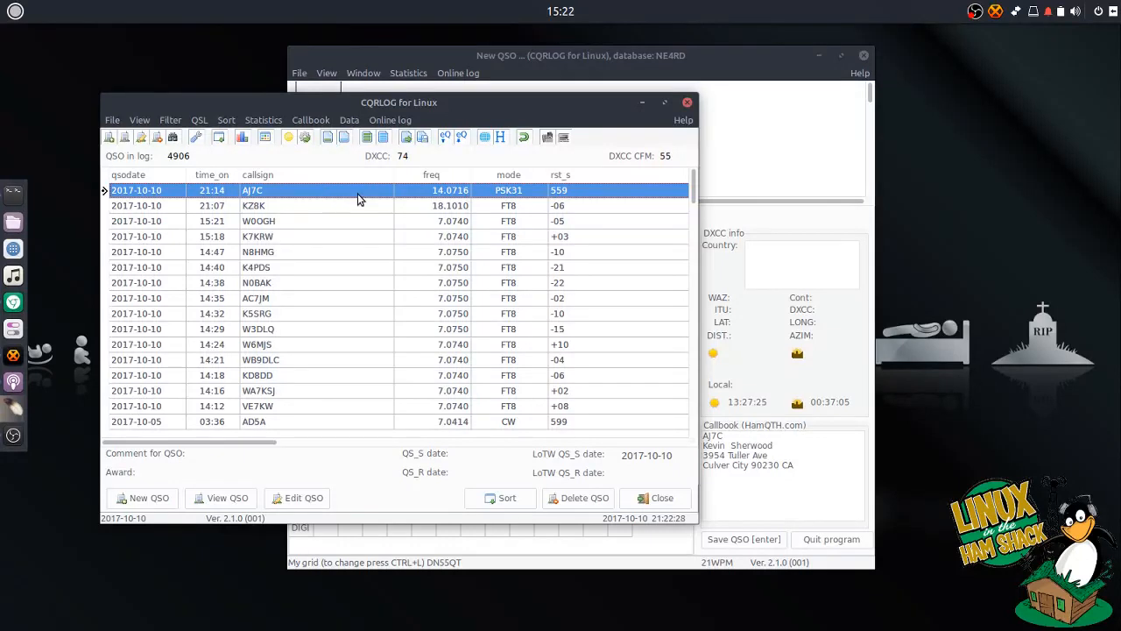
pyautogui.moveTo(235, 445); pyautogui.dragTo(698, 441)
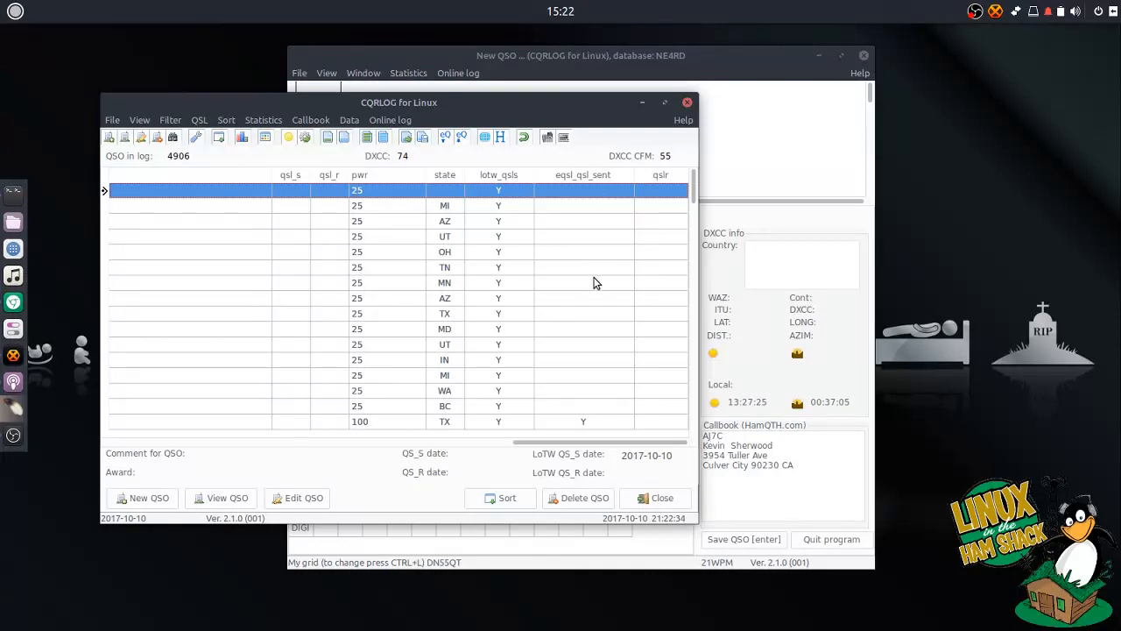
pyautogui.scroll(-3, 594, 276)
pyautogui.scroll(3, 594, 275)
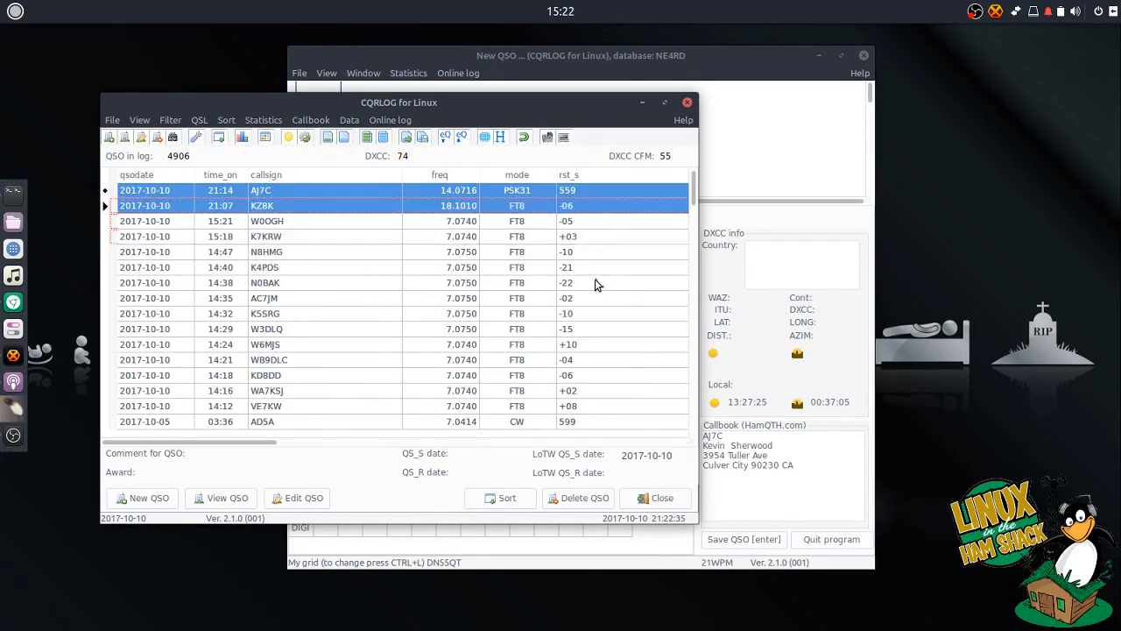
pyautogui.click(444, 143)
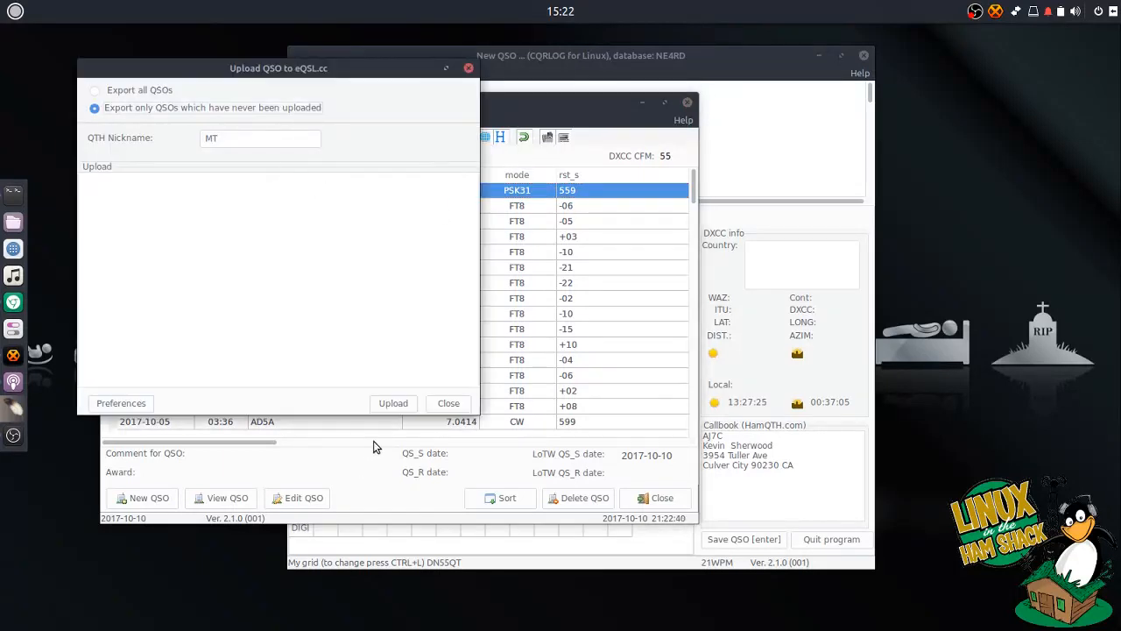
# - Upload the 15 new QSOs to eQSL.cc, confirm eqsl_qsl_sent shows Y, and close the QSO list
pyautogui.click(396, 408)
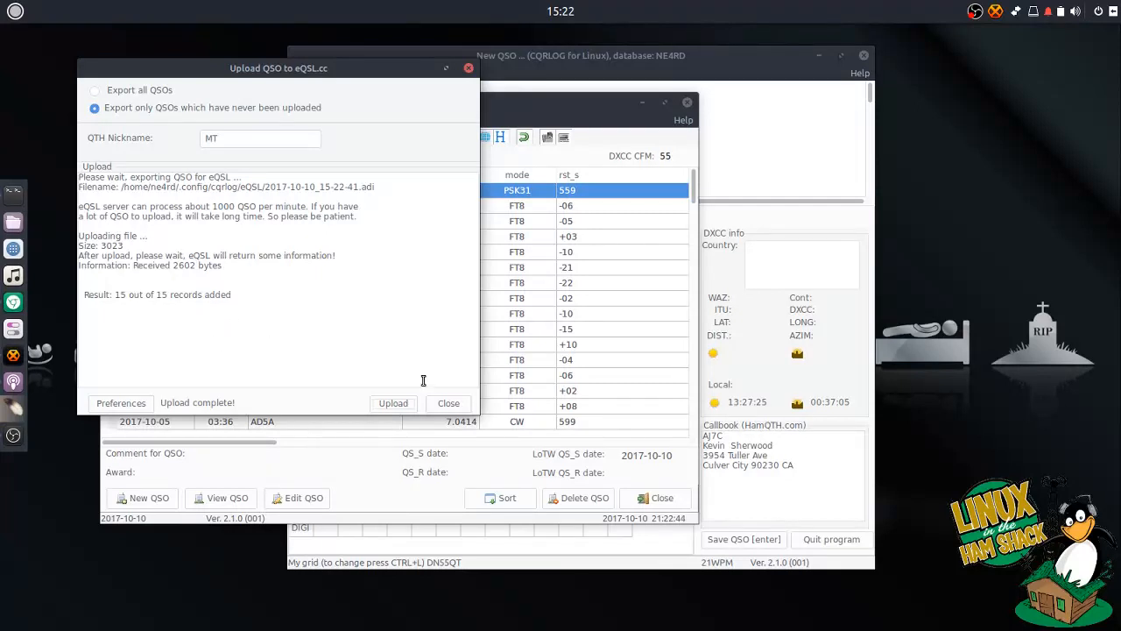
pyautogui.click(447, 404)
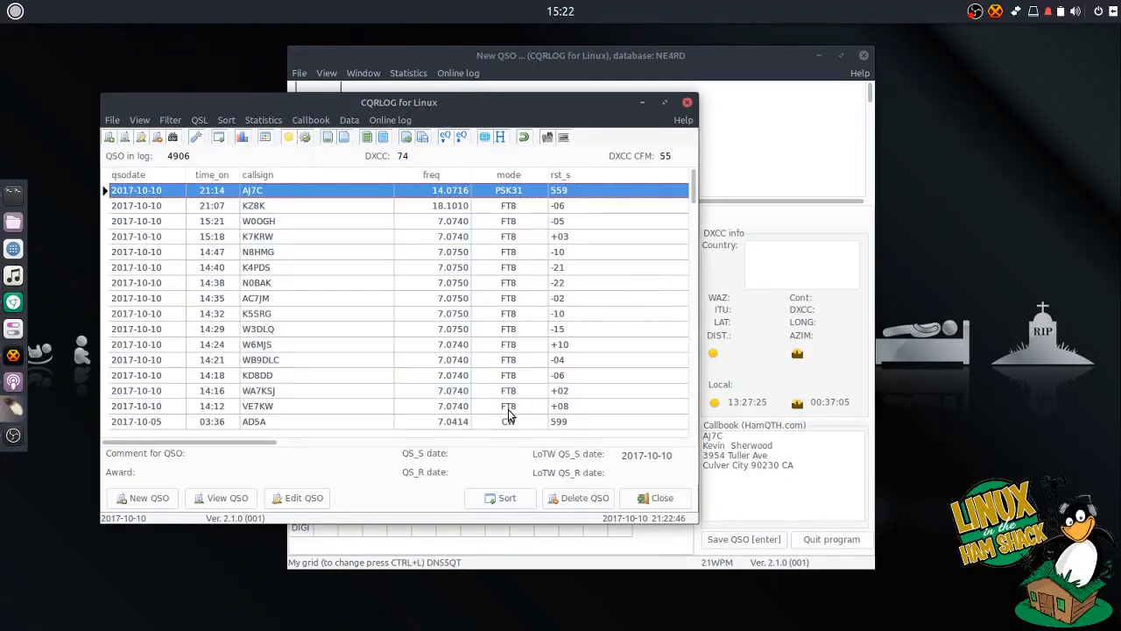
pyautogui.click(393, 455)
pyautogui.click(613, 452)
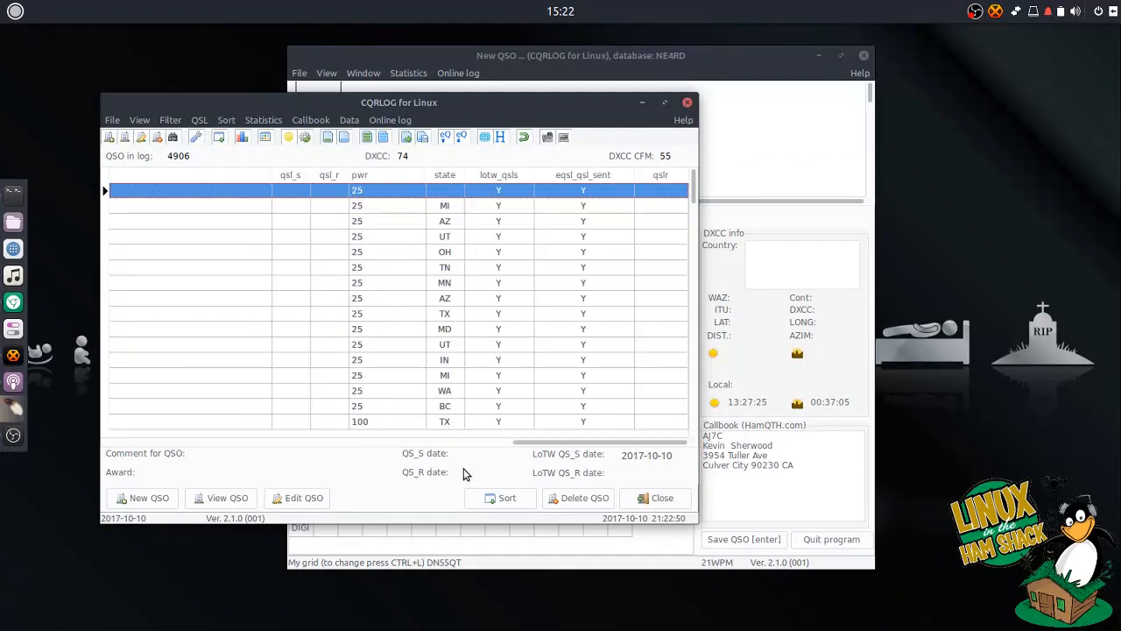
pyautogui.moveTo(533, 442); pyautogui.dragTo(318, 449)
pyautogui.click(656, 497)
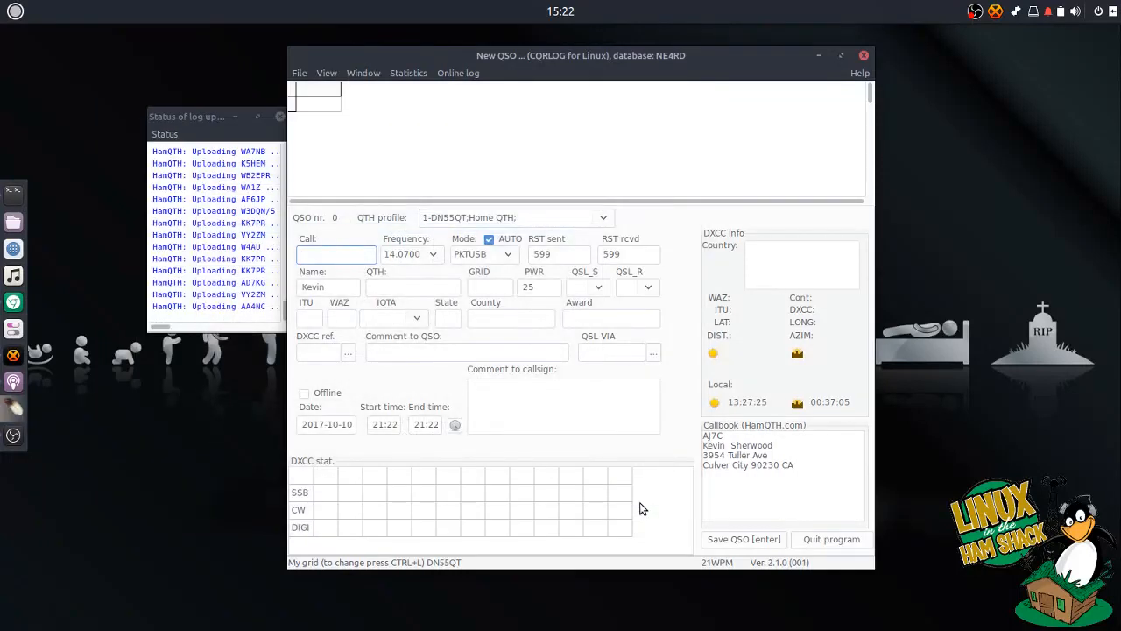